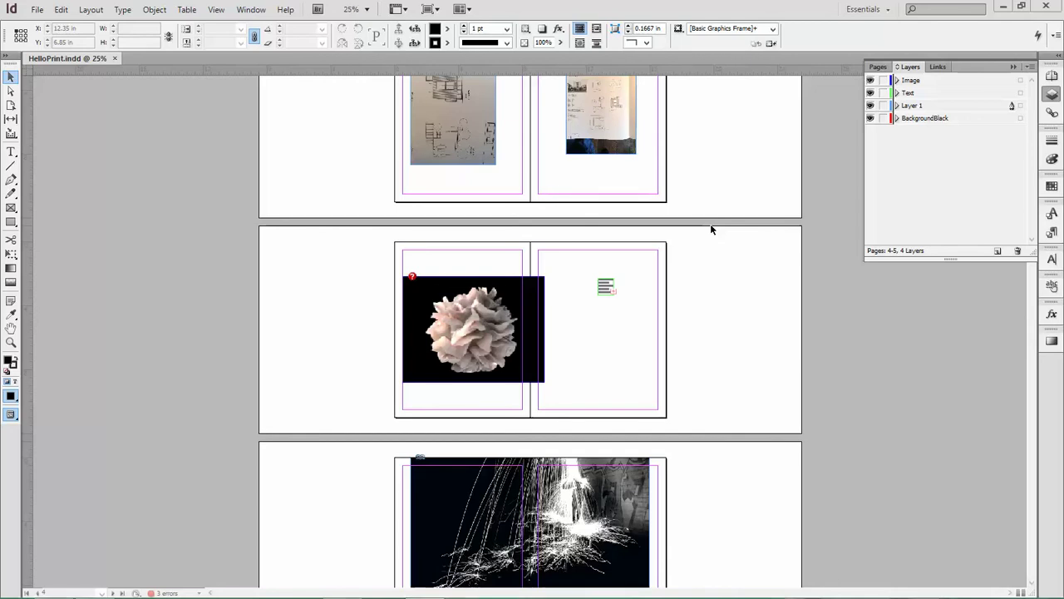
Look through the document's spreads and its Image and Text layers
{"action": "scroll", "coordinate": [274, 458], "scroll_direction": "up", "scroll_amount": 4}
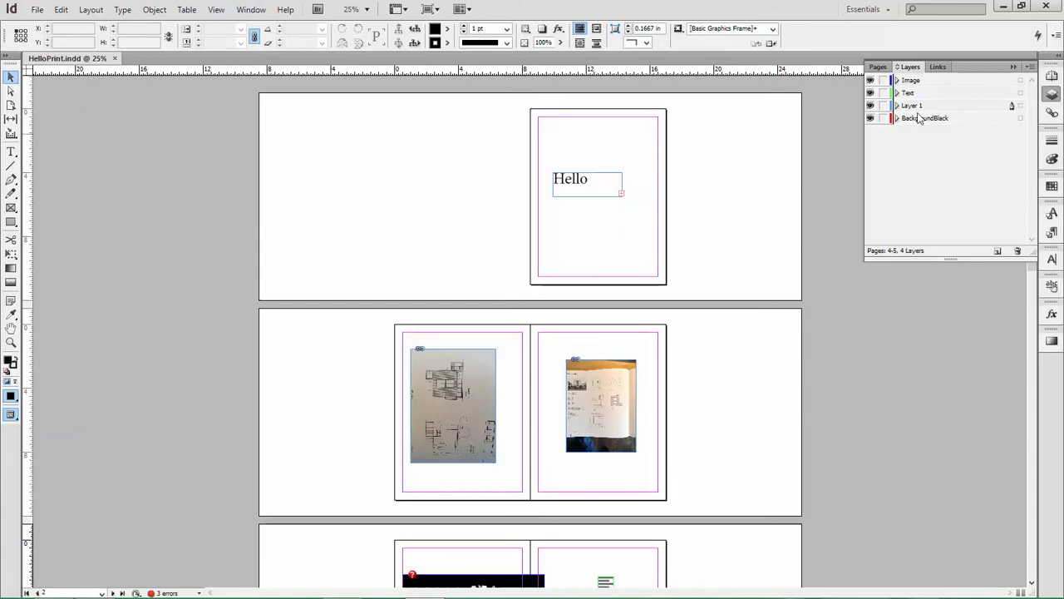
{"action": "left_click", "coordinate": [998, 106]}
{"action": "left_click", "coordinate": [937, 81]}
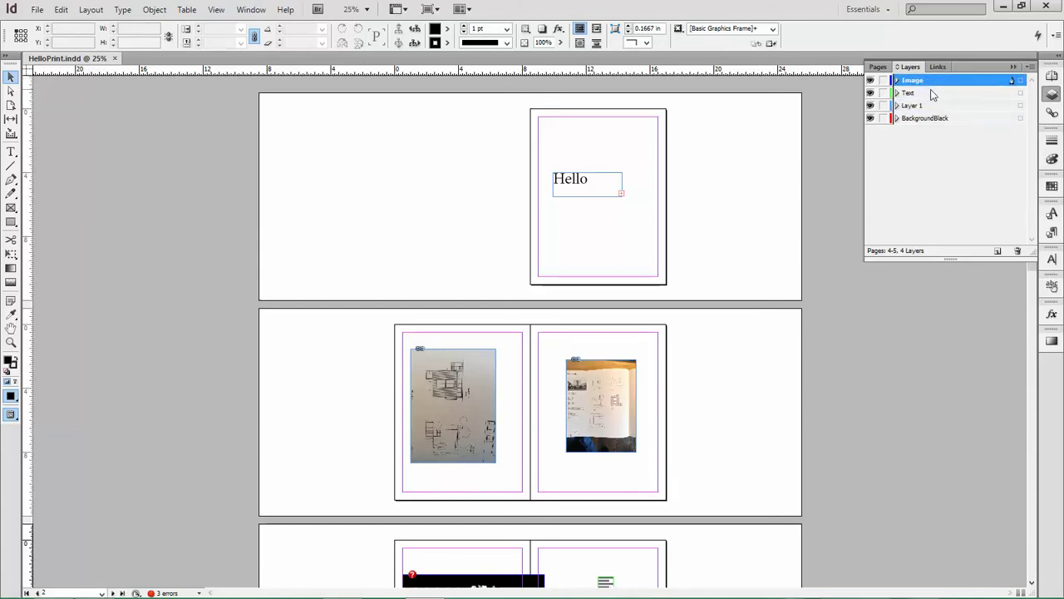
{"action": "left_click", "coordinate": [929, 93]}
{"action": "scroll", "coordinate": [687, 337], "scroll_direction": "down", "scroll_amount": 6}
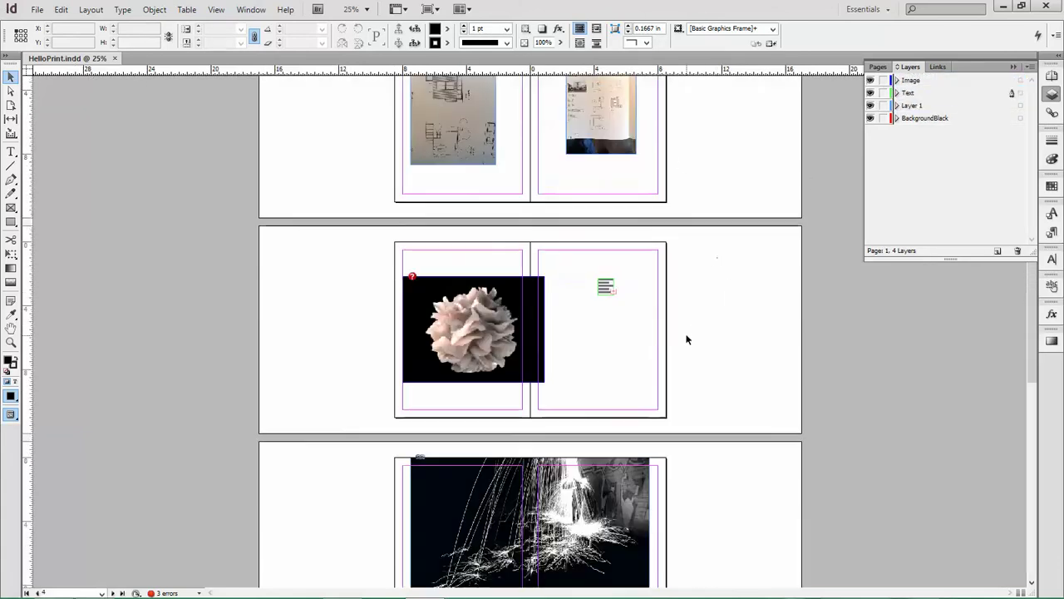
{"action": "scroll", "coordinate": [681, 337], "scroll_direction": "up", "scroll_amount": 3}
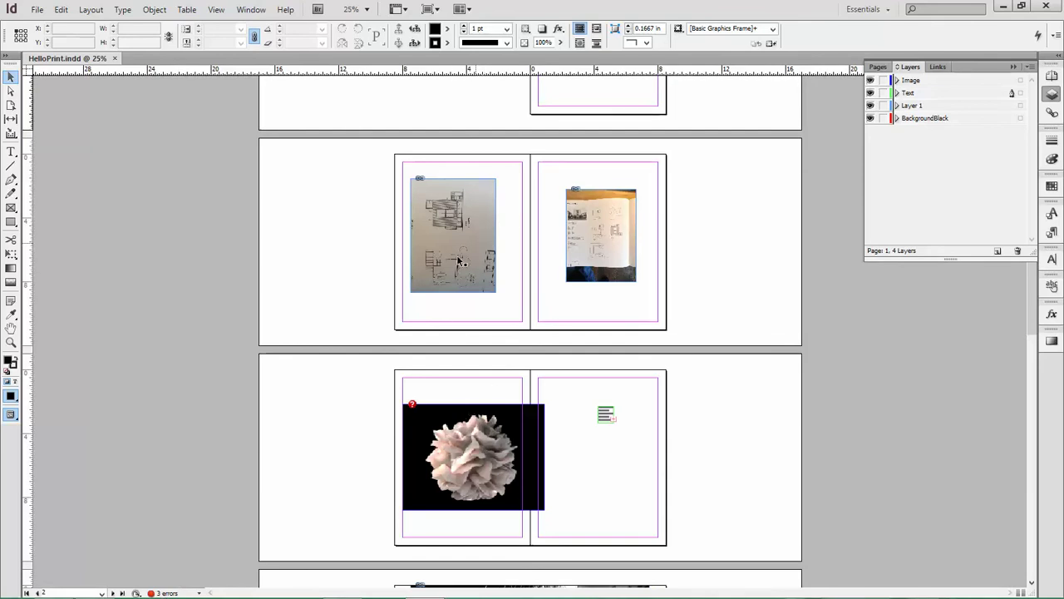
Expand the Preflight link errors and go to the missing link IMG_0004.JPG on page 4
{"action": "double_click", "coordinate": [166, 592]}
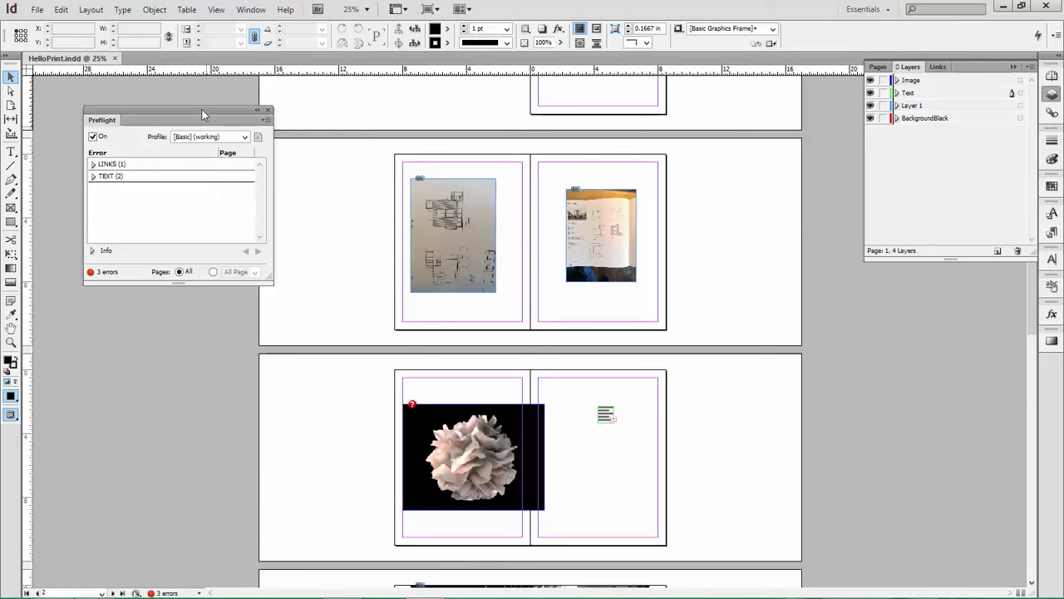
{"action": "left_click_drag", "start_coordinate": [202, 108], "coordinate": [215, 96]}
{"action": "left_click", "coordinate": [105, 151]}
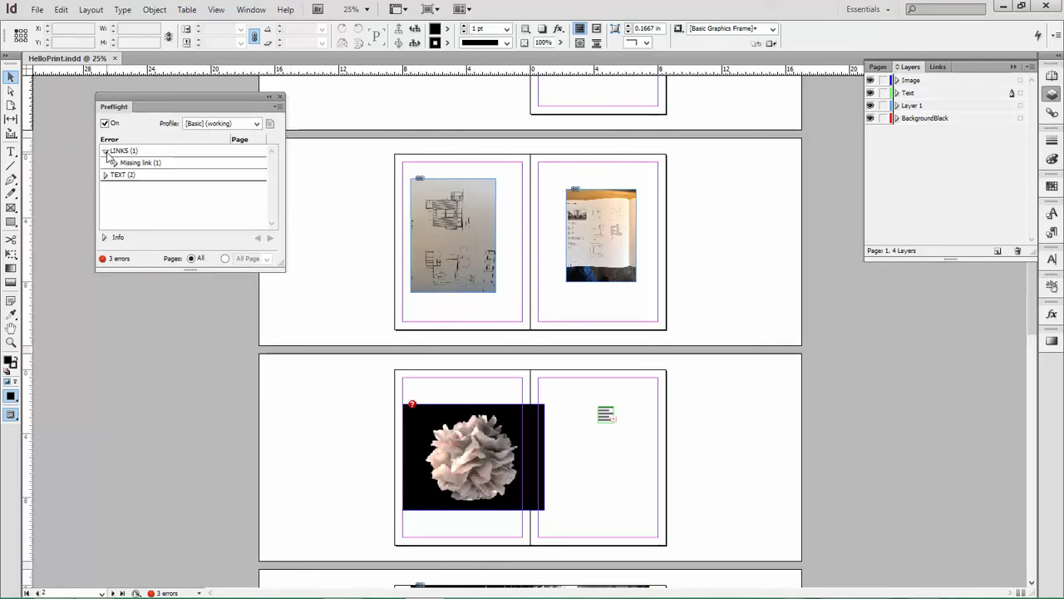
{"action": "left_click", "coordinate": [115, 162]}
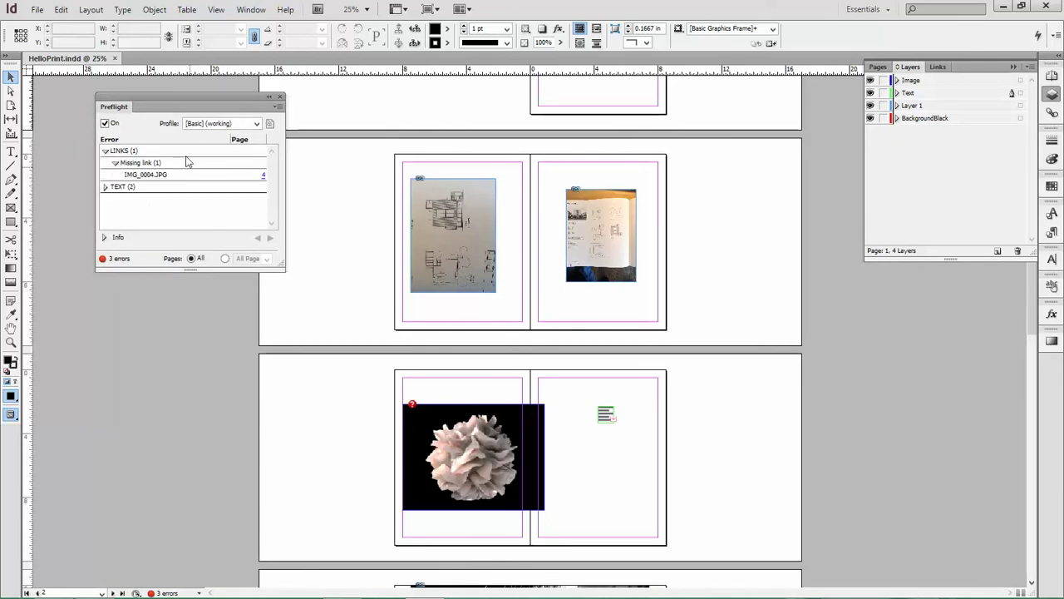
{"action": "double_click", "coordinate": [146, 177]}
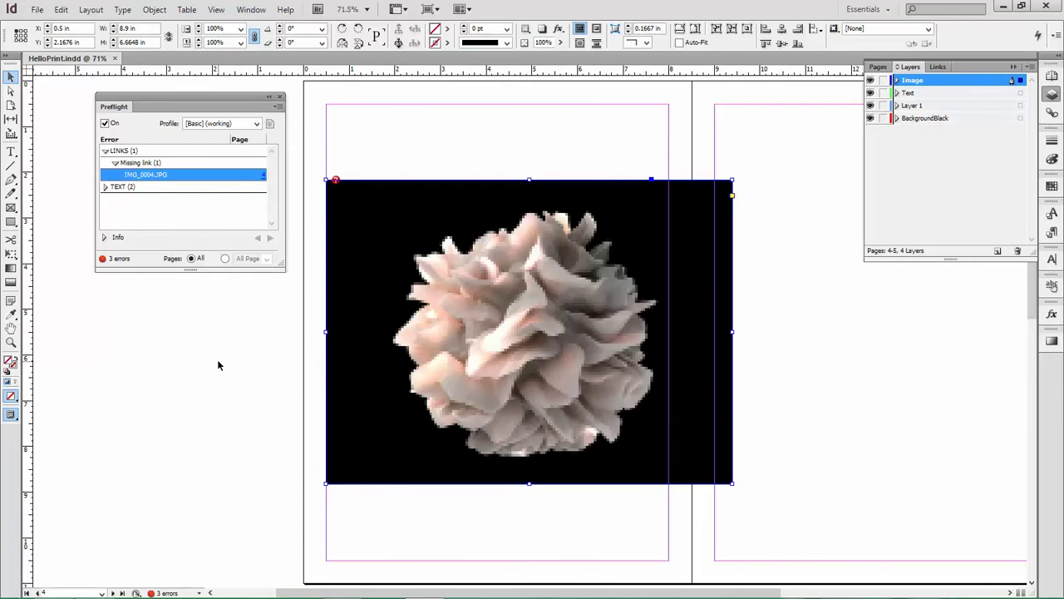
{"action": "left_click", "coordinate": [405, 116]}
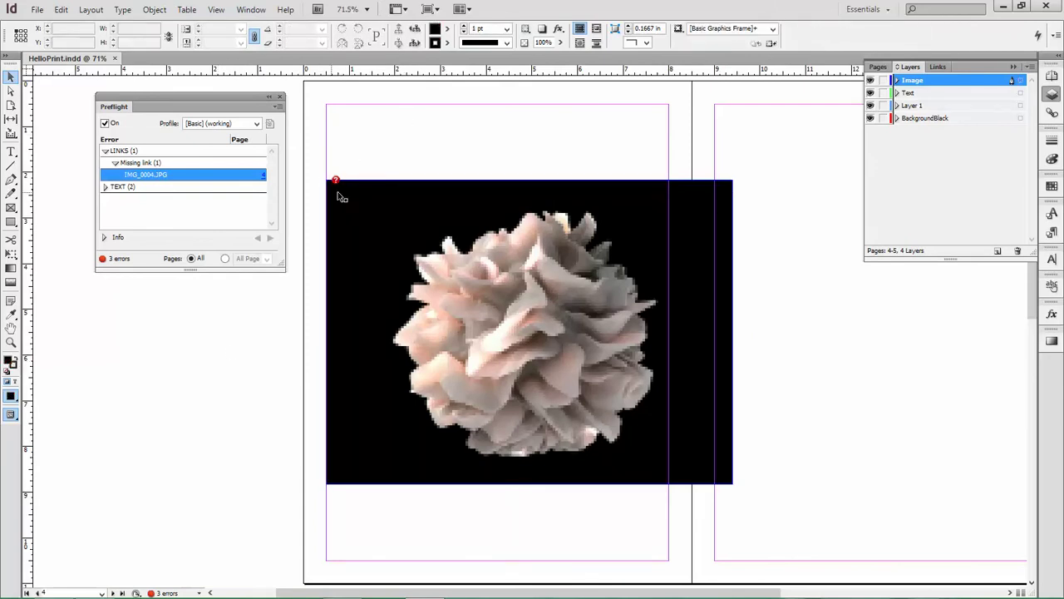
Relink the missing IMG_0004.JPG to the IMG_0004 image stored on the Desktop
{"action": "left_click", "coordinate": [1051, 113]}
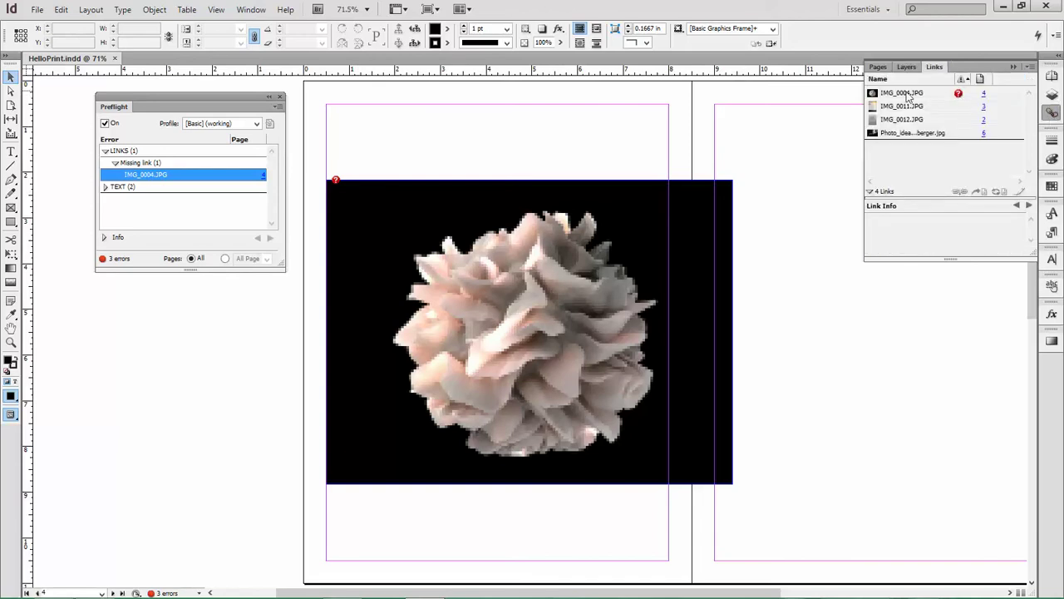
{"action": "left_click", "coordinate": [908, 96]}
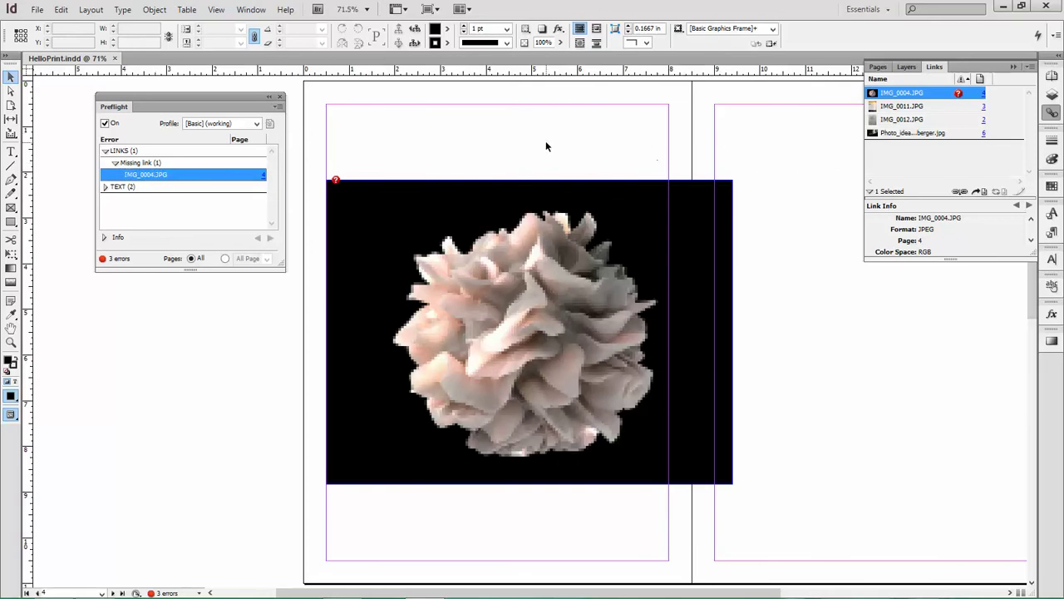
{"action": "right_click", "coordinate": [918, 97]}
{"action": "left_click", "coordinate": [937, 97]}
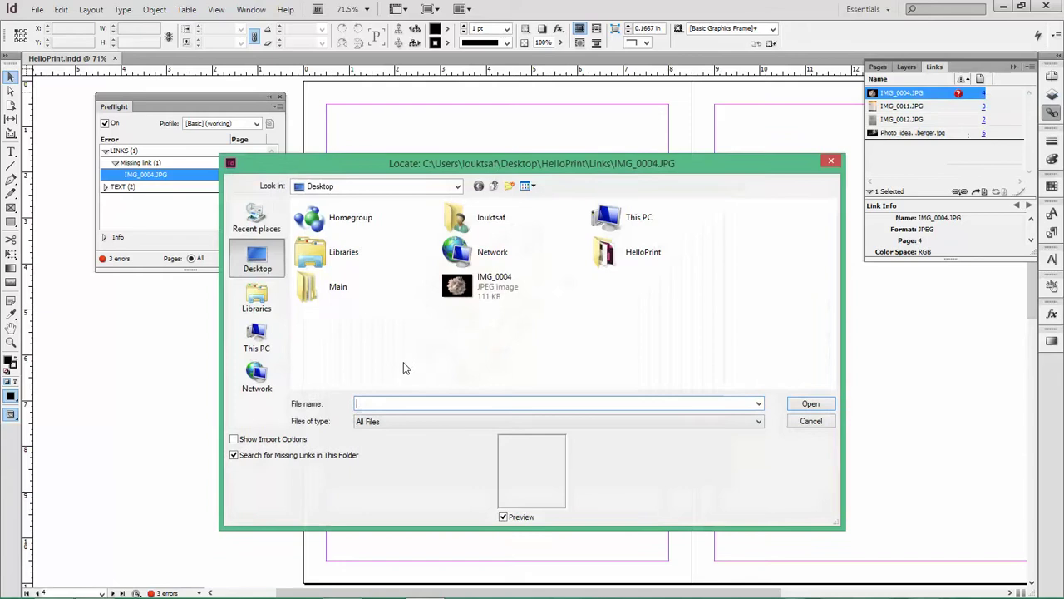
{"action": "left_click", "coordinate": [470, 305]}
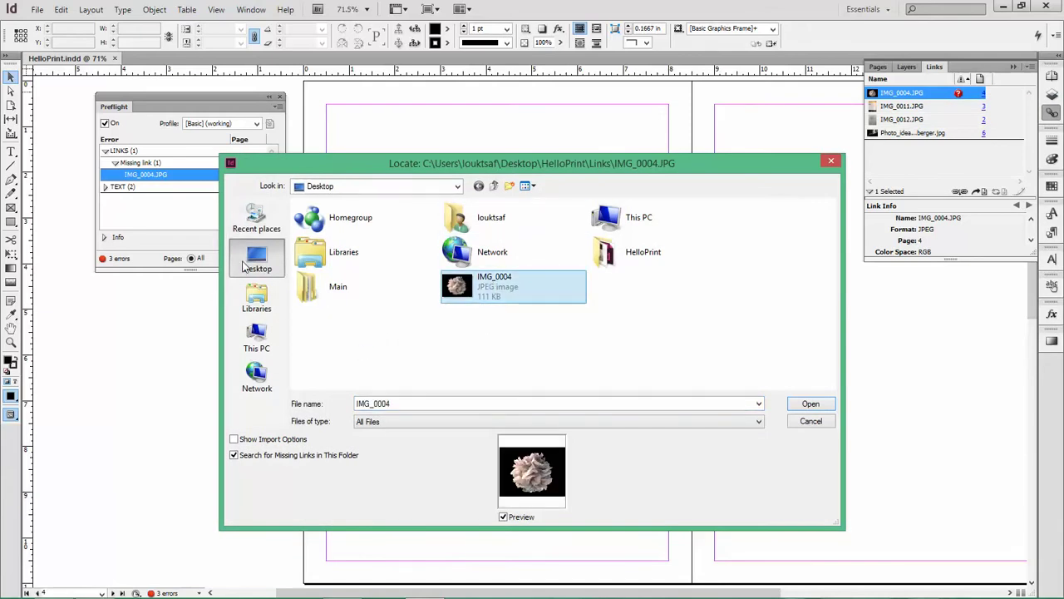
{"action": "left_click", "coordinate": [811, 404]}
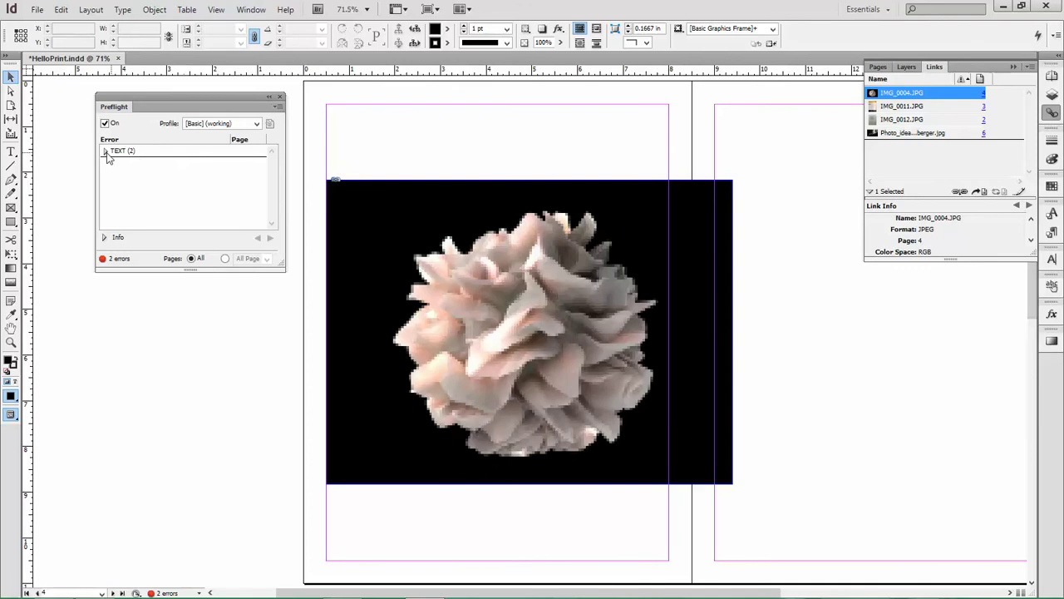
Inspect the overset text errors in Preflight and undo the relinking of IMG_0004.JPG
{"action": "left_click", "coordinate": [105, 150]}
{"action": "left_click", "coordinate": [115, 163]}
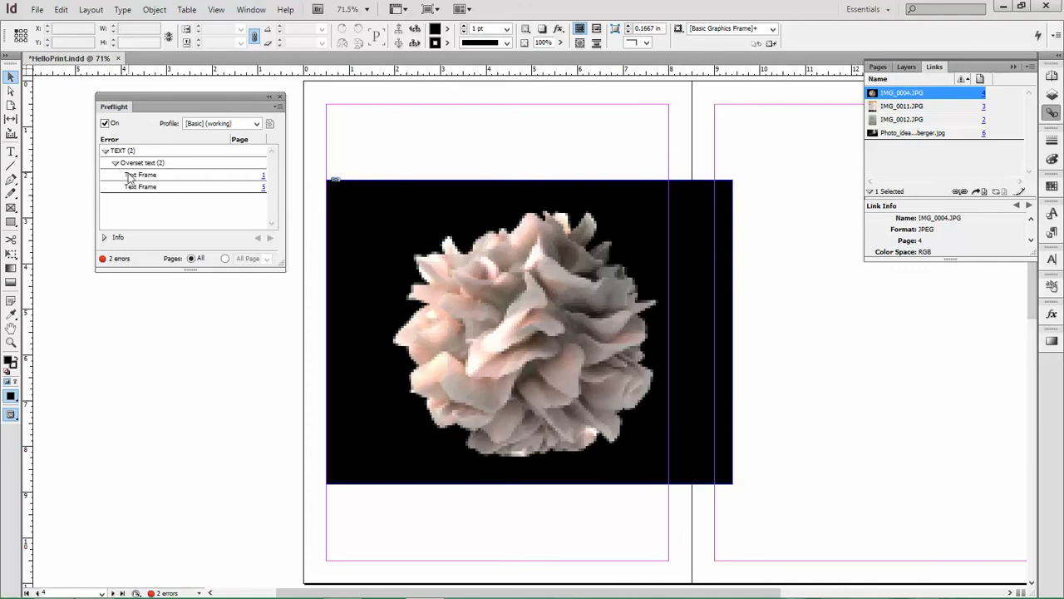
{"action": "left_click", "coordinate": [105, 151]}
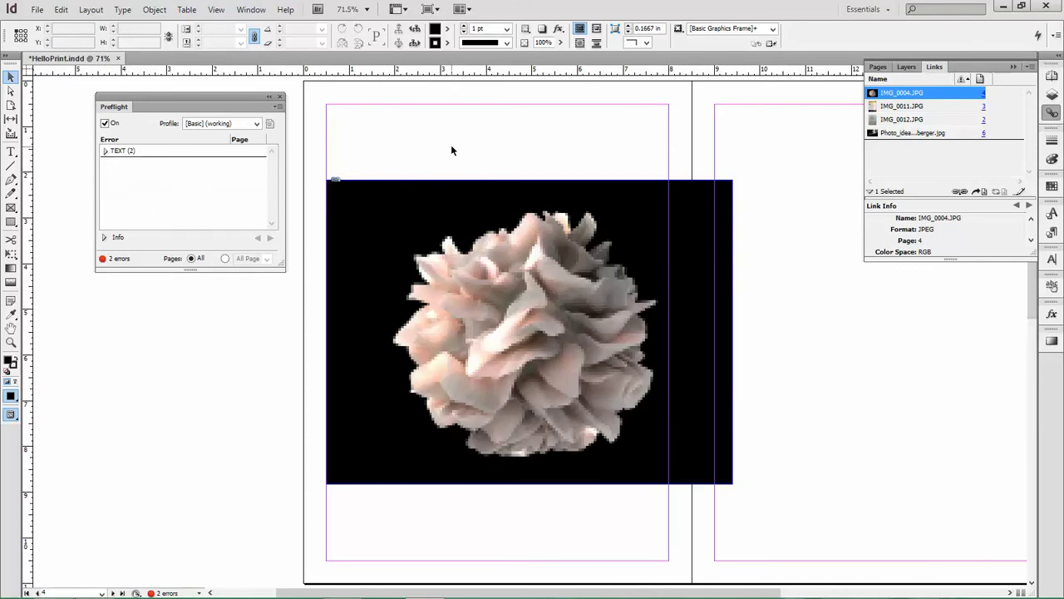
{"action": "key", "text": "ctrl+z"}
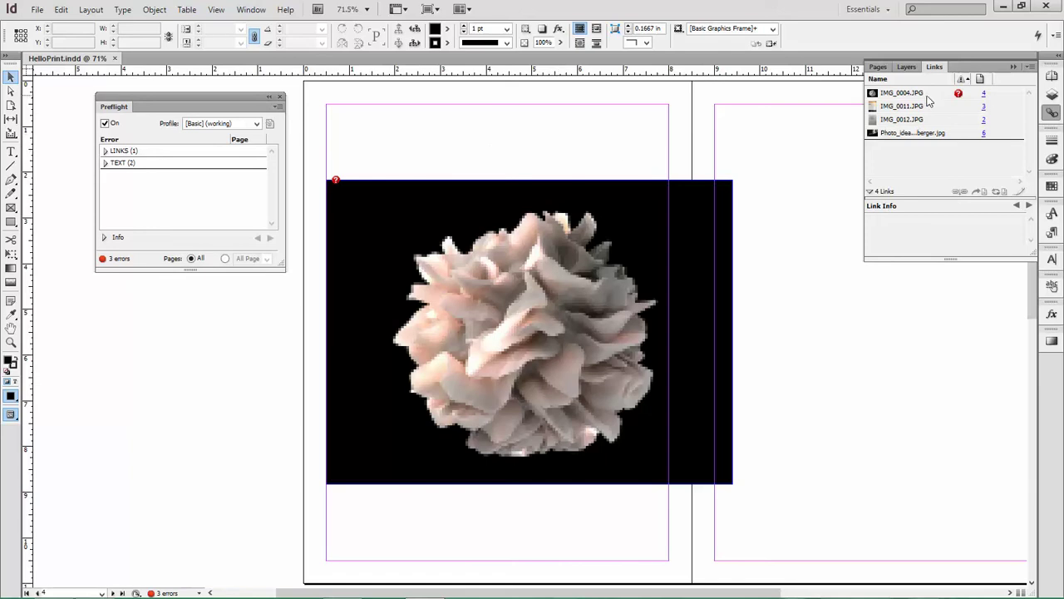
Switch to the desktop, shift the IMG_0004 file aside and examine the Links folder inside HelloPrint
{"action": "key", "text": "alt+Tab"}
{"action": "key", "text": "alt+Tab"}
{"action": "key", "text": "alt+Tab"}
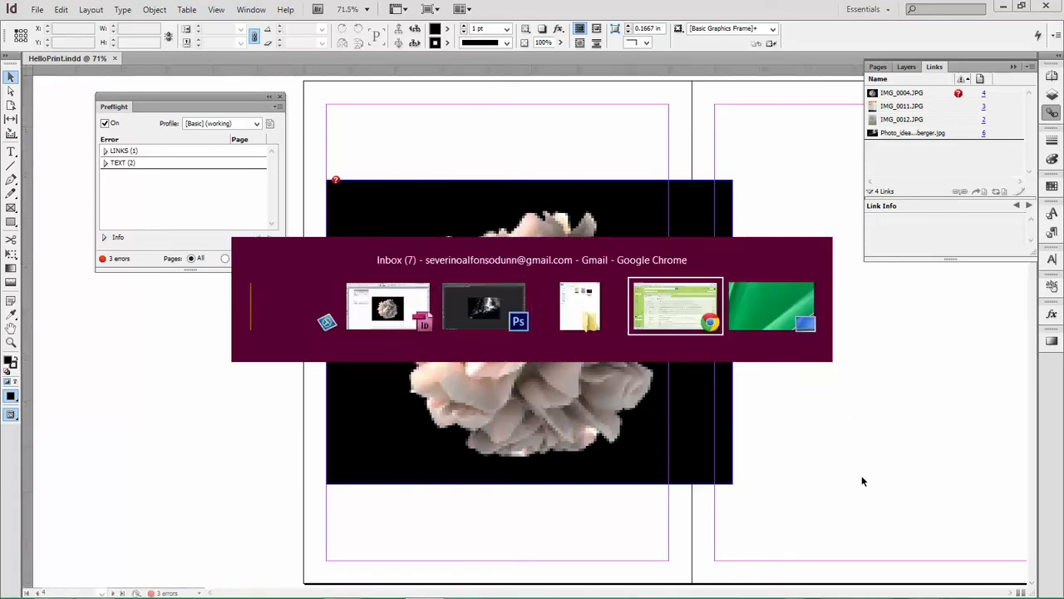
{"action": "key", "text": "alt+Tab"}
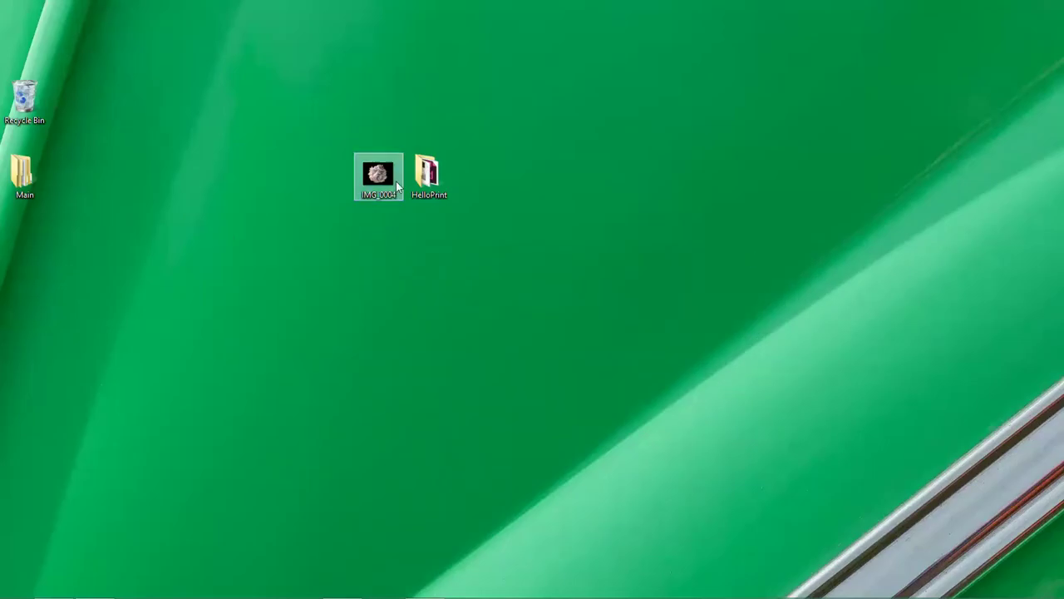
{"action": "left_click_drag", "start_coordinate": [375, 177], "coordinate": [324, 178]}
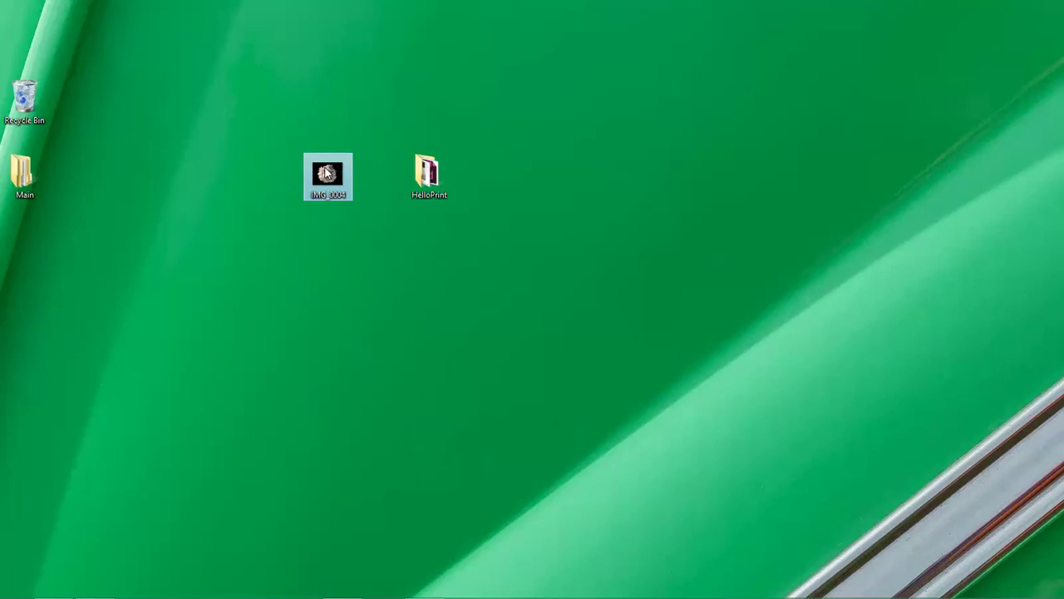
{"action": "double_click", "coordinate": [427, 173]}
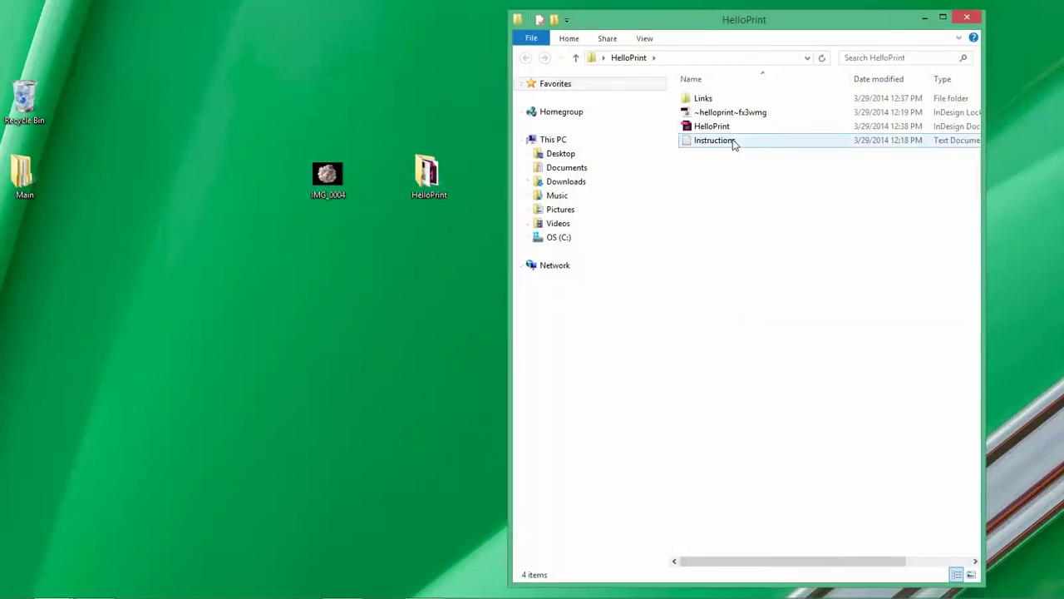
{"action": "left_click", "coordinate": [723, 128]}
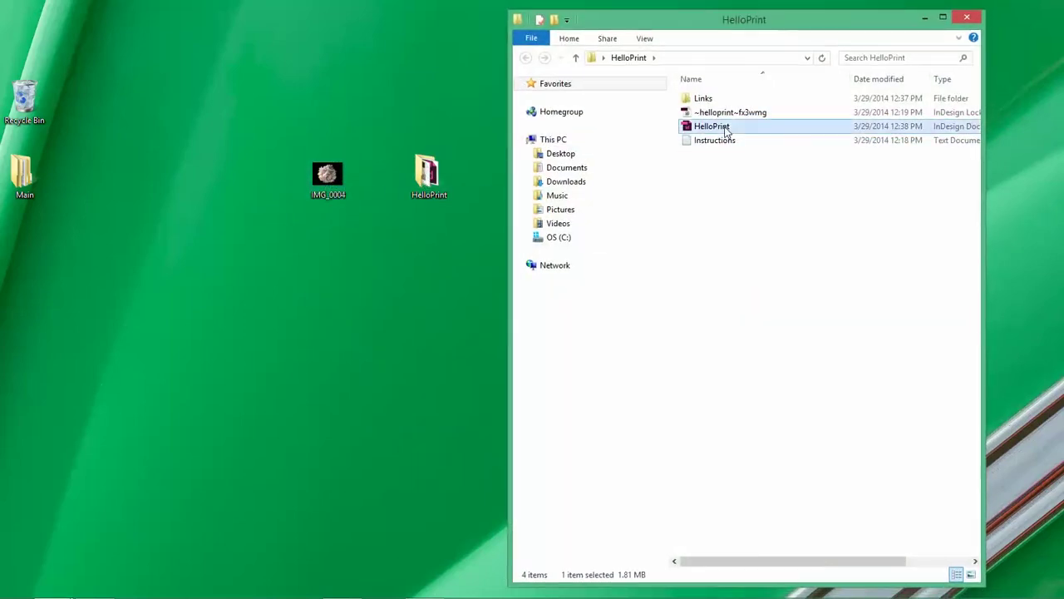
{"action": "double_click", "coordinate": [705, 99]}
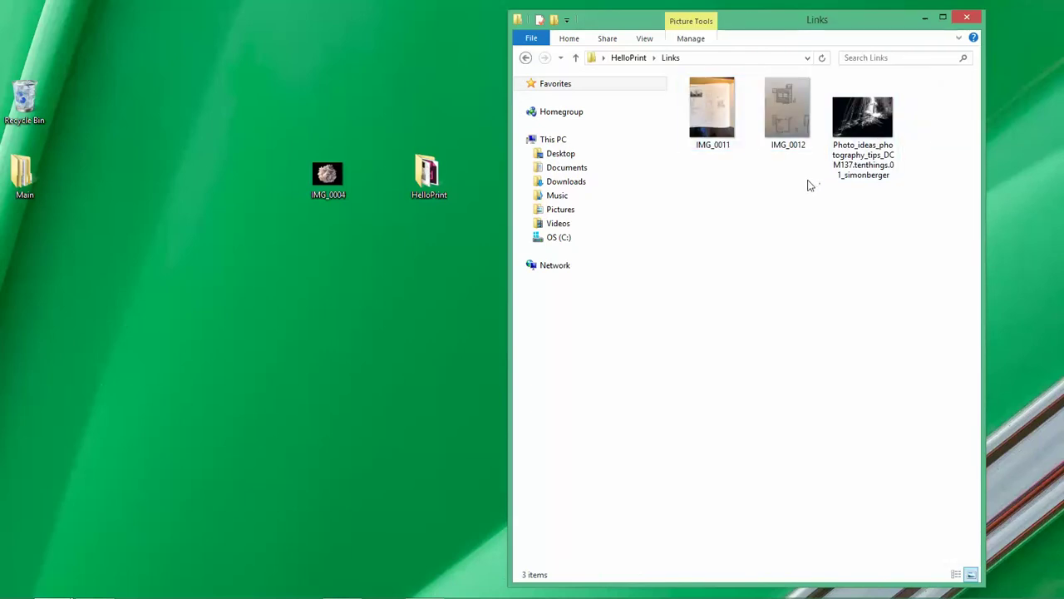
{"action": "left_click", "coordinate": [330, 181]}
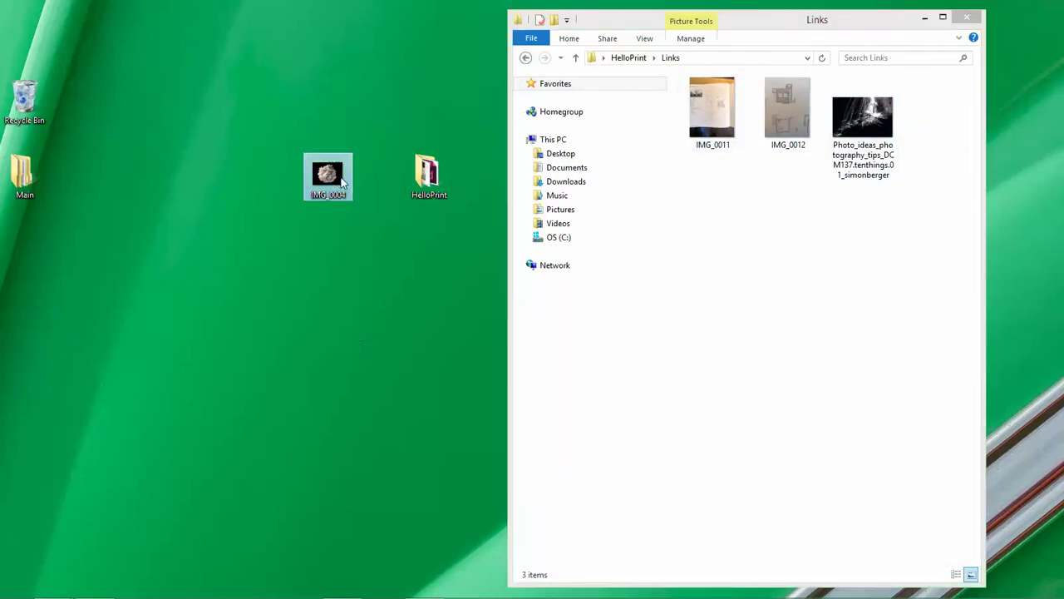
Switch back to InDesign and view all spreads of the document at once
{"action": "key", "text": "alt+Tab"}
{"action": "key", "text": "alt+Tab"}
{"action": "key", "text": "alt+Tab"}
{"action": "key", "text": "alt+Tab"}
{"action": "key", "text": "alt+Tab"}
{"action": "key", "text": "alt+Tab"}
{"action": "key", "text": "alt+Tab"}
{"action": "key", "text": "alt+Tab"}
{"action": "key", "text": "alt+Tab"}
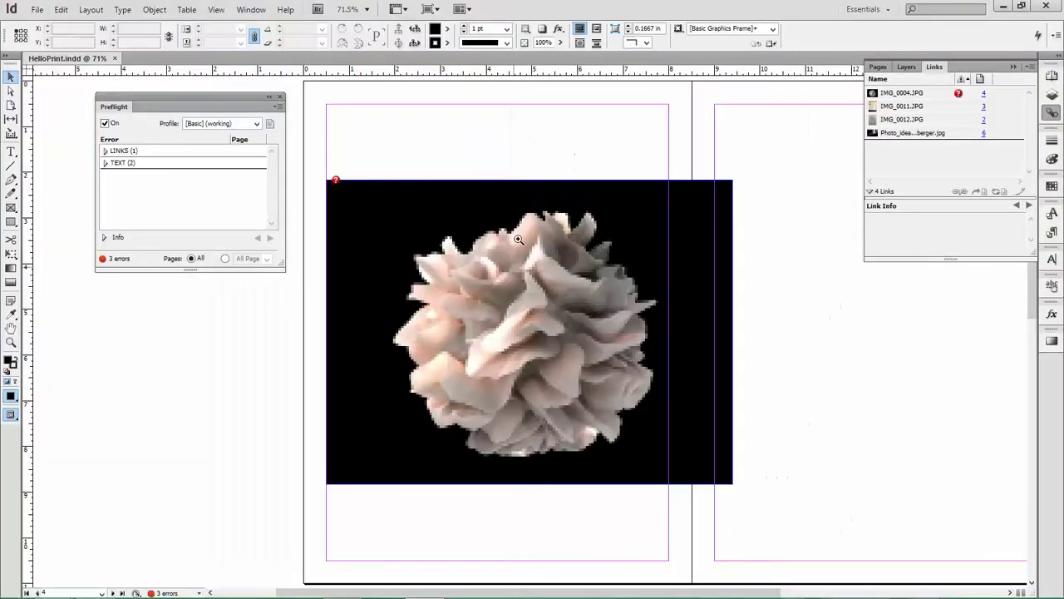
{"action": "key", "text": "z"}
{"action": "left_click", "coordinate": [554, 238], "text": "alt"}
{"action": "left_click", "coordinate": [555, 242], "text": "alt"}
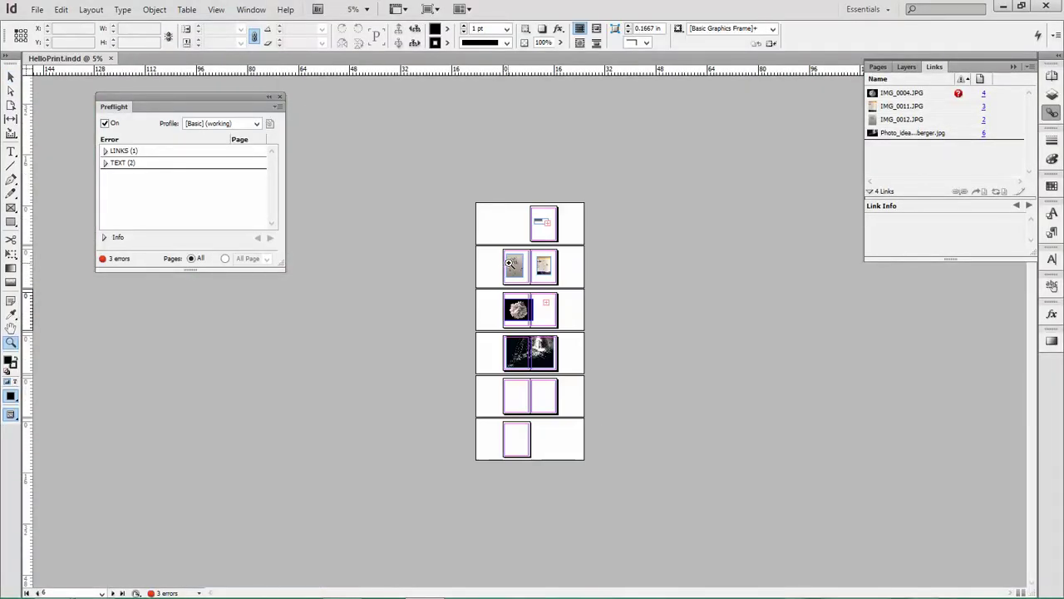
Switch to File Explorer and compare the HelloPrint folder with the images in its Links subfolder
{"action": "key", "text": "alt+Tab"}
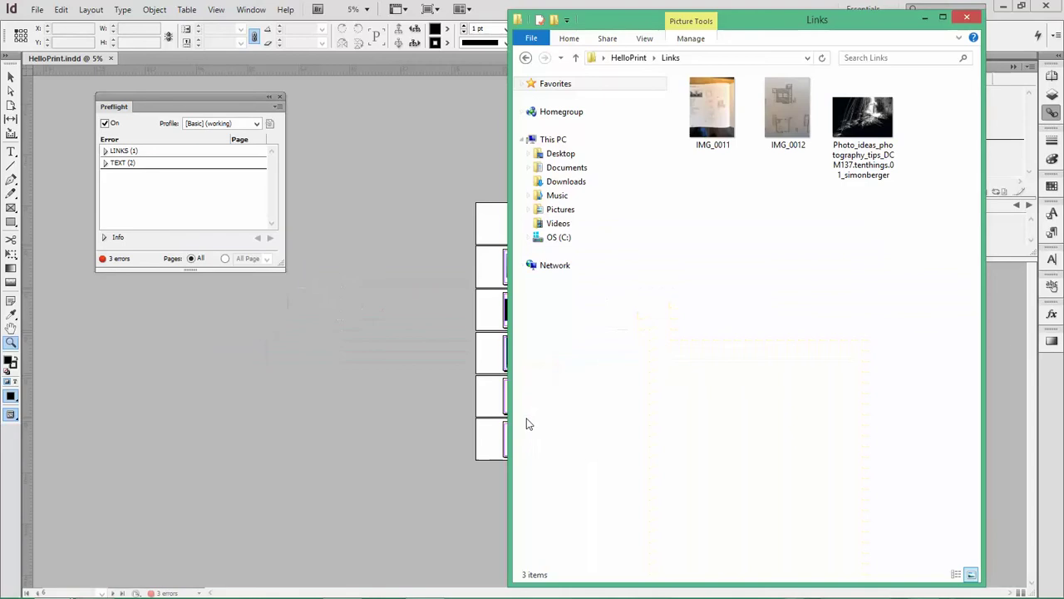
{"action": "left_click", "coordinate": [629, 57]}
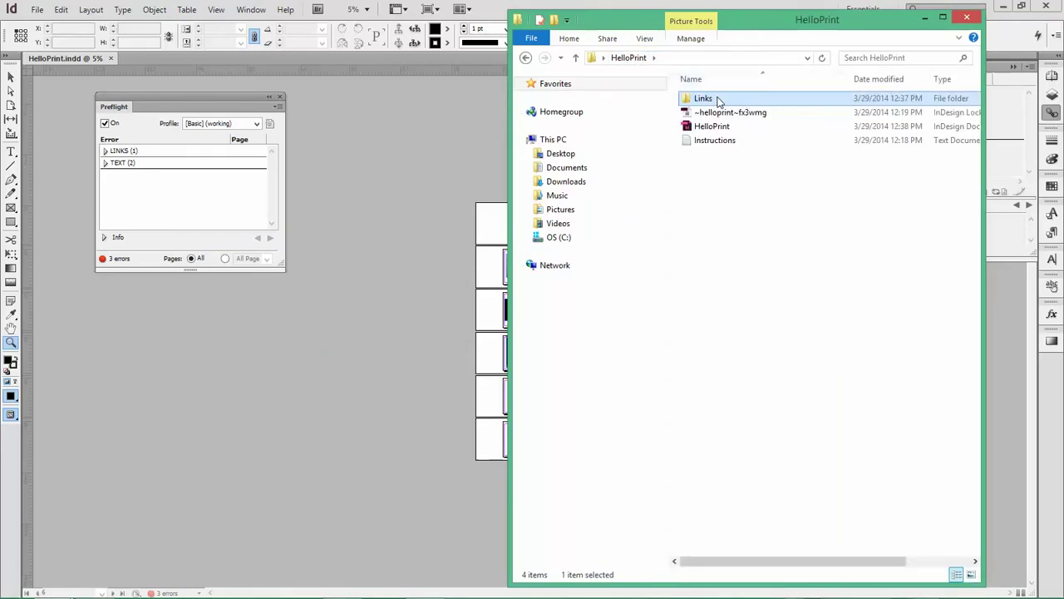
{"action": "double_click", "coordinate": [712, 100]}
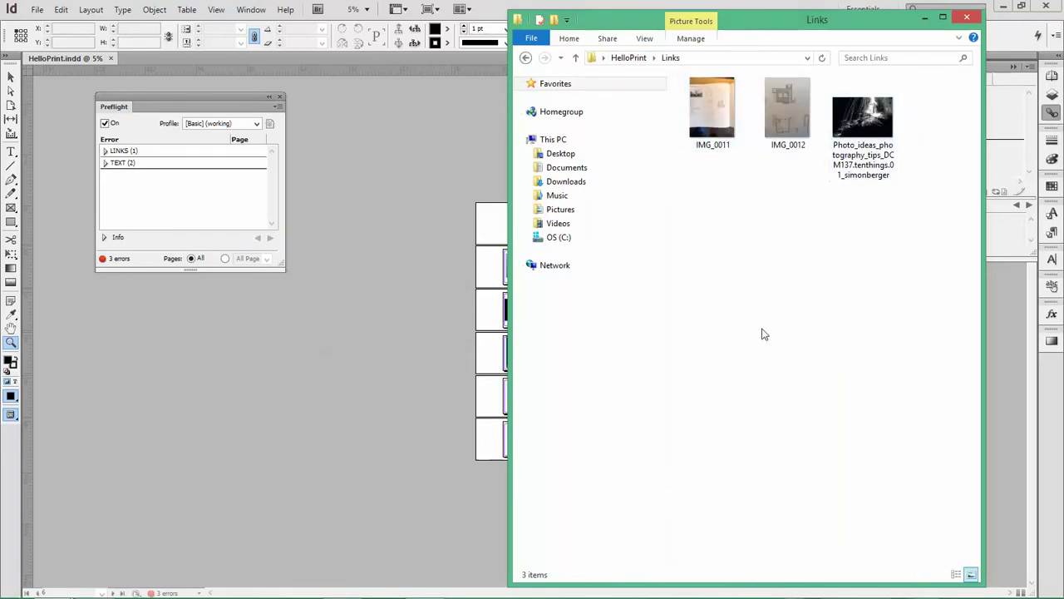
Move the IMG_0004 file from the desktop into the Links folder inside HelloPrint
{"action": "key", "text": "alt+Tab"}
{"action": "key", "text": "alt+Tab"}
{"action": "key", "text": "alt+Tab"}
{"action": "key", "text": "alt+Tab"}
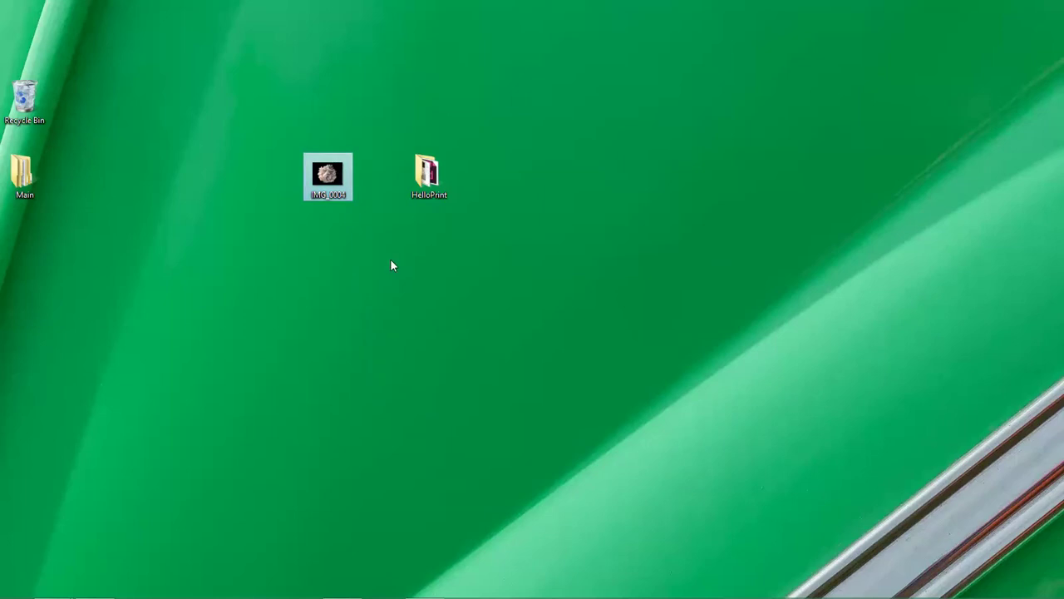
{"action": "double_click", "coordinate": [427, 175]}
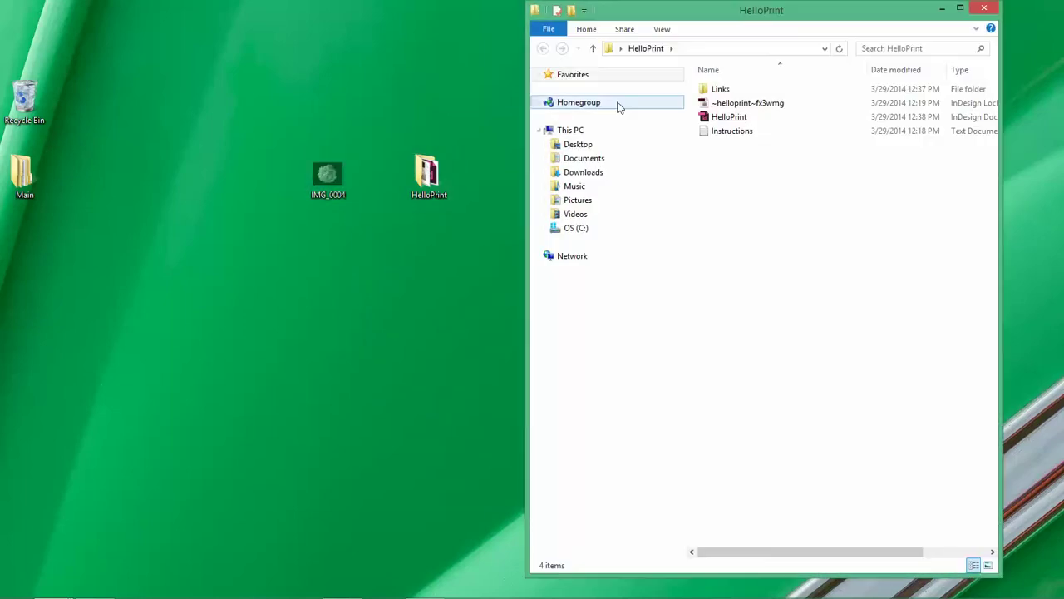
{"action": "double_click", "coordinate": [723, 90]}
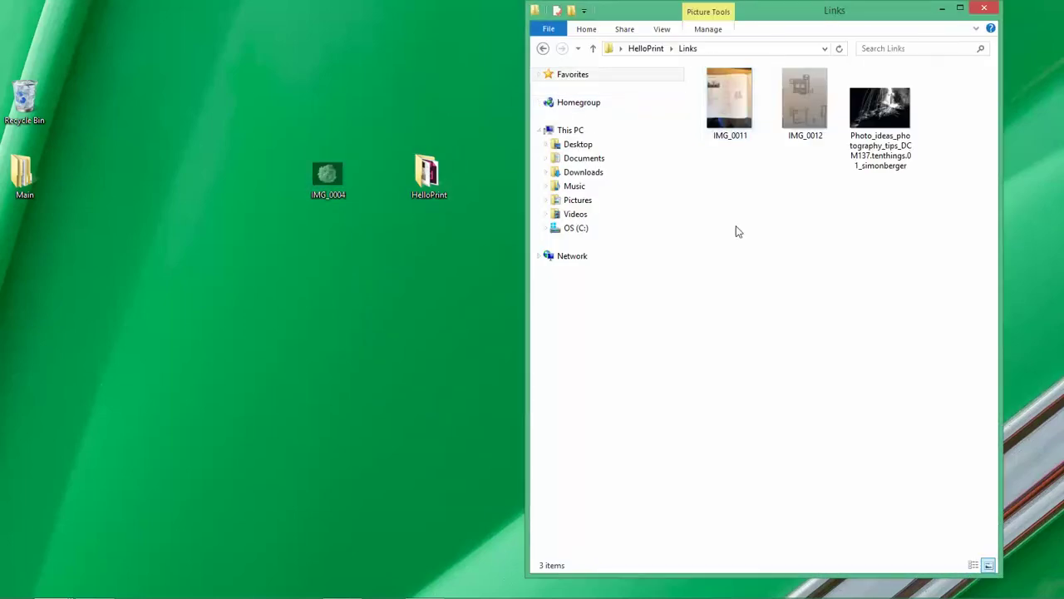
{"action": "key", "text": "ctrl+v"}
{"action": "left_click", "coordinate": [754, 271]}
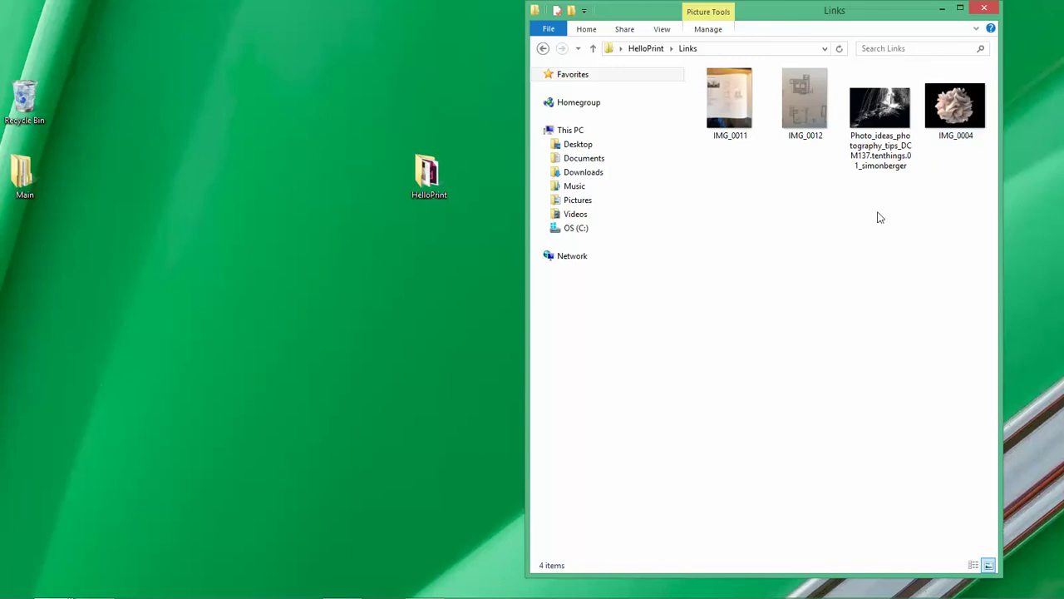
Close the HelloPrint folder window and switch back to the InDesign document
{"action": "left_click", "coordinate": [644, 48]}
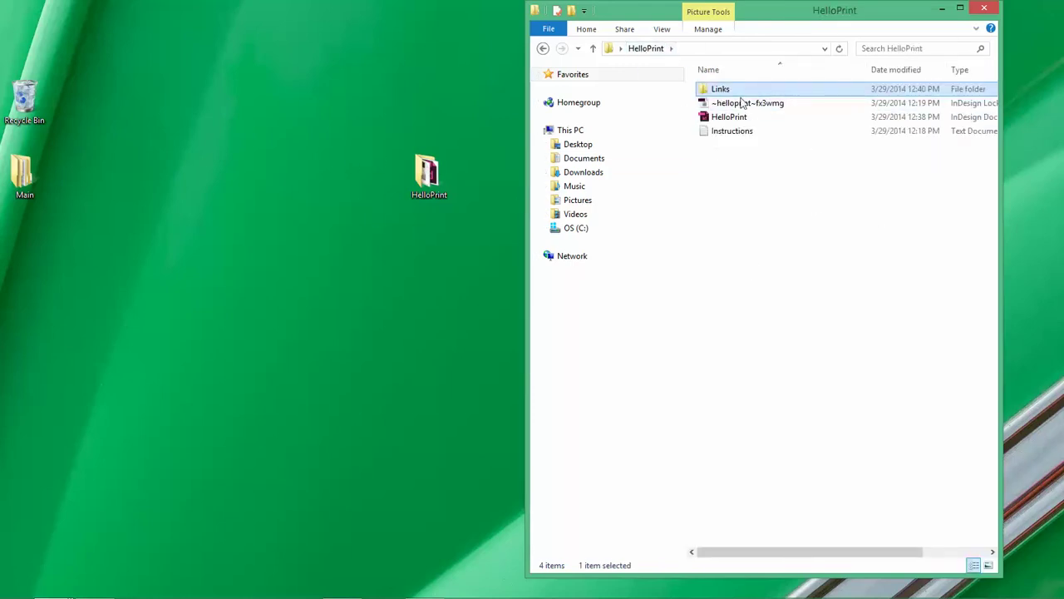
{"action": "left_click", "coordinate": [981, 11]}
{"action": "key", "text": "alt+Tab"}
{"action": "key", "text": "alt+Tab"}
{"action": "key", "text": "alt+Tab"}
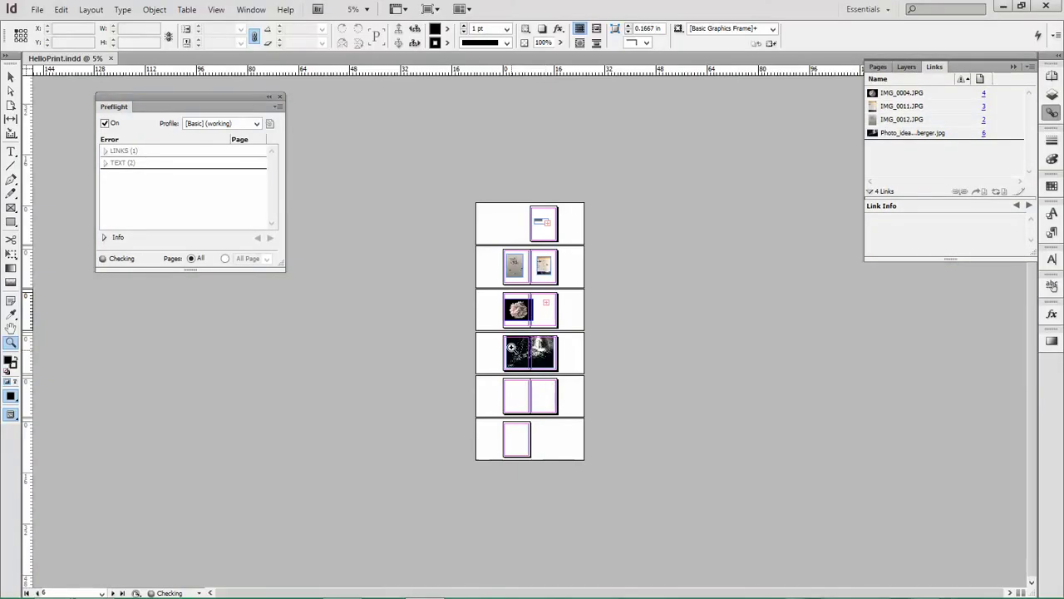
Inspect the relinked flower image on page 4 close up
{"action": "key", "text": "z"}
{"action": "left_click", "coordinate": [543, 282]}
{"action": "scroll", "coordinate": [415, 368], "scroll_direction": "down", "scroll_amount": 3}
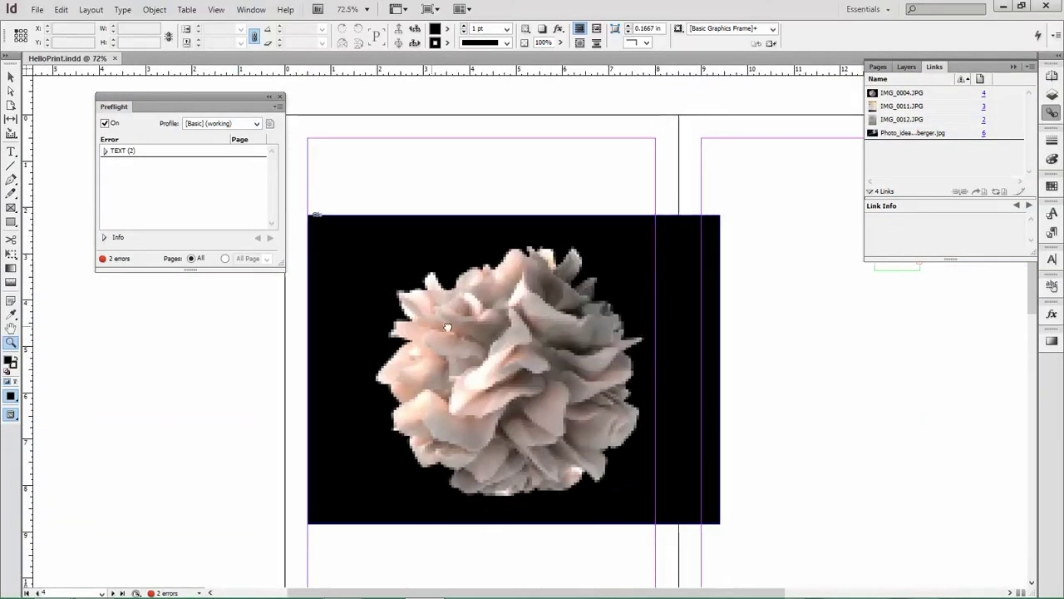
{"action": "scroll", "coordinate": [391, 200], "scroll_direction": "left", "scroll_amount": 2}
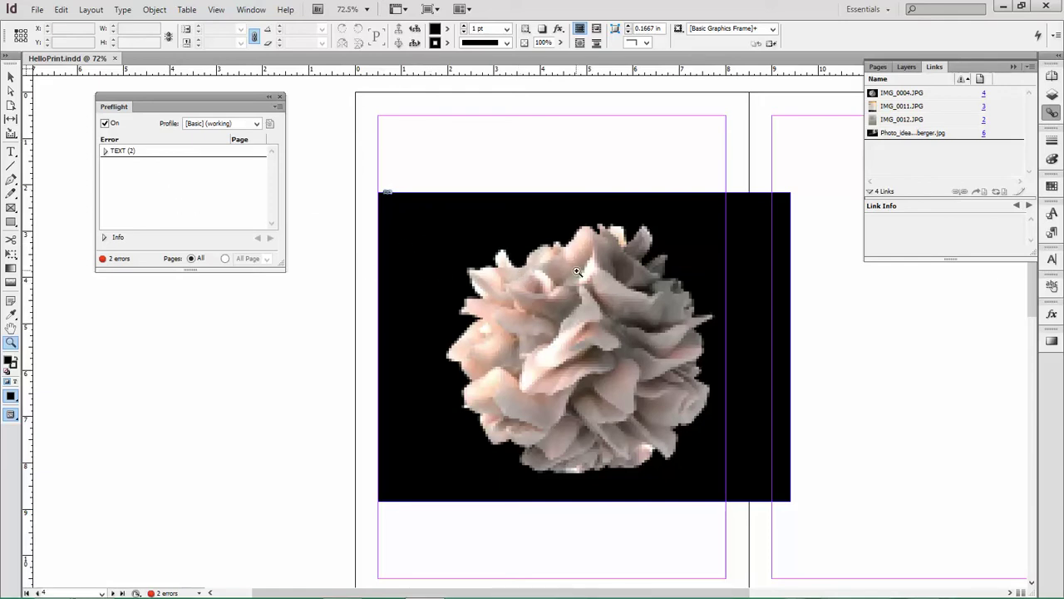
{"action": "scroll", "coordinate": [415, 402], "scroll_direction": "down", "scroll_amount": 3}
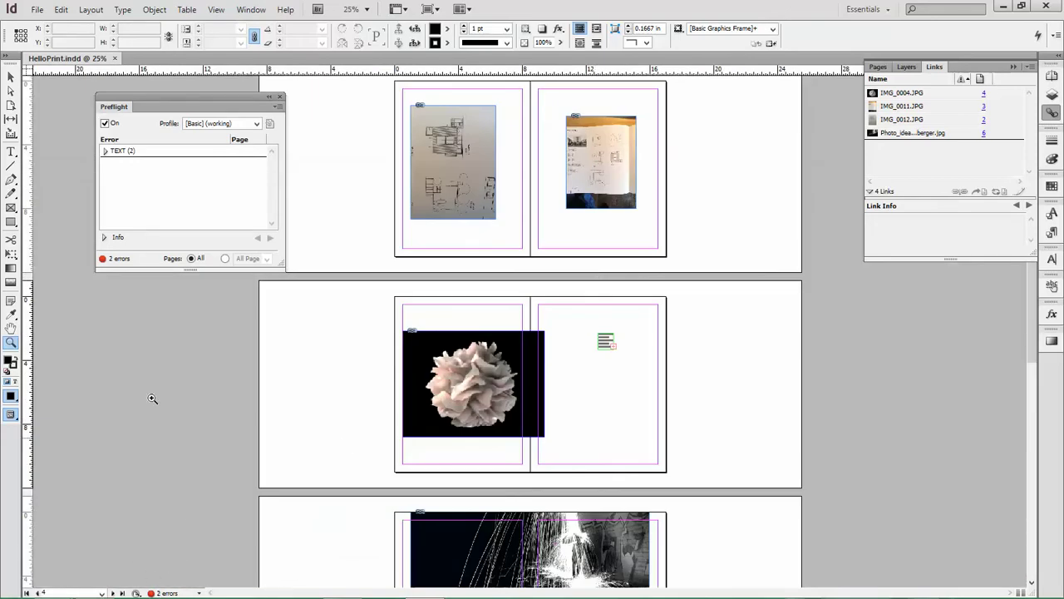
Expand the overset text errors in Preflight and go to the text frame on page 1
{"action": "left_click", "coordinate": [105, 151]}
{"action": "left_click", "coordinate": [116, 163]}
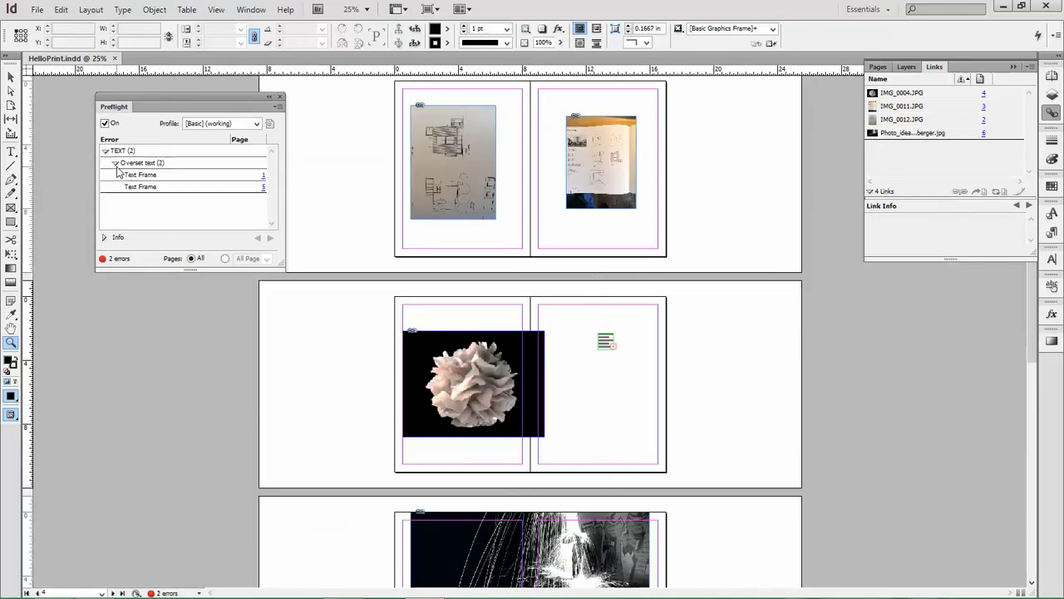
{"action": "double_click", "coordinate": [145, 176]}
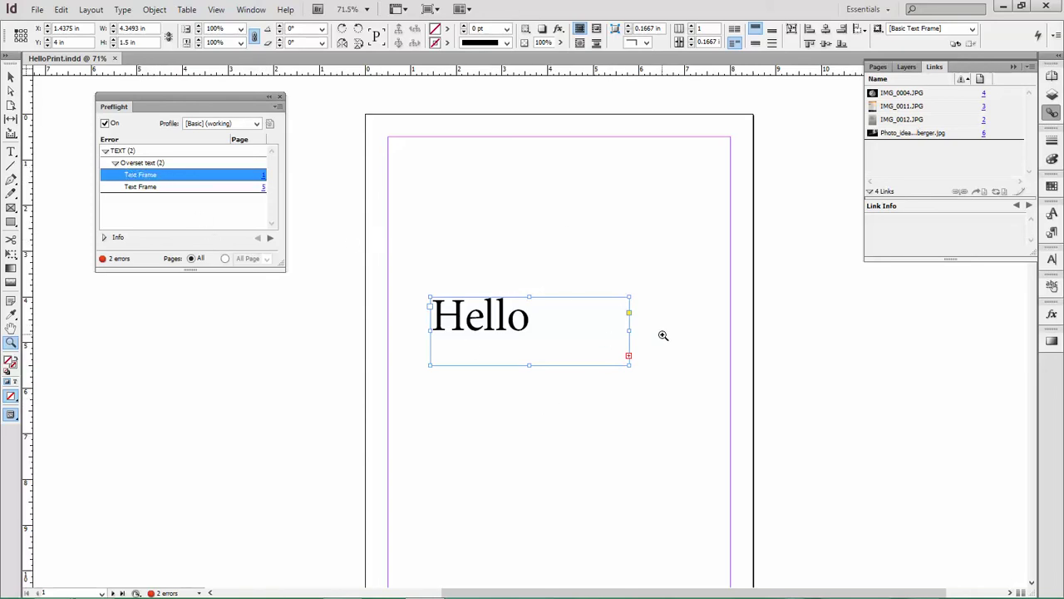
Widen the page 1 title text frame to about 6.06 in and move it up to about Y 3.6 in
{"action": "key", "text": "v"}
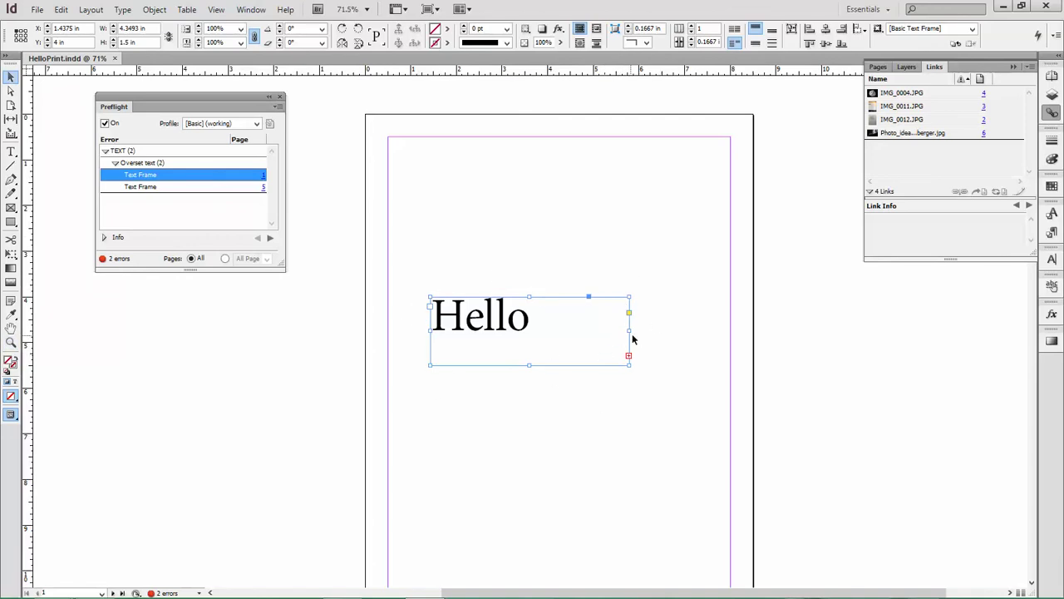
{"action": "left_click_drag", "start_coordinate": [630, 330], "coordinate": [707, 330]}
{"action": "left_click", "coordinate": [667, 439]}
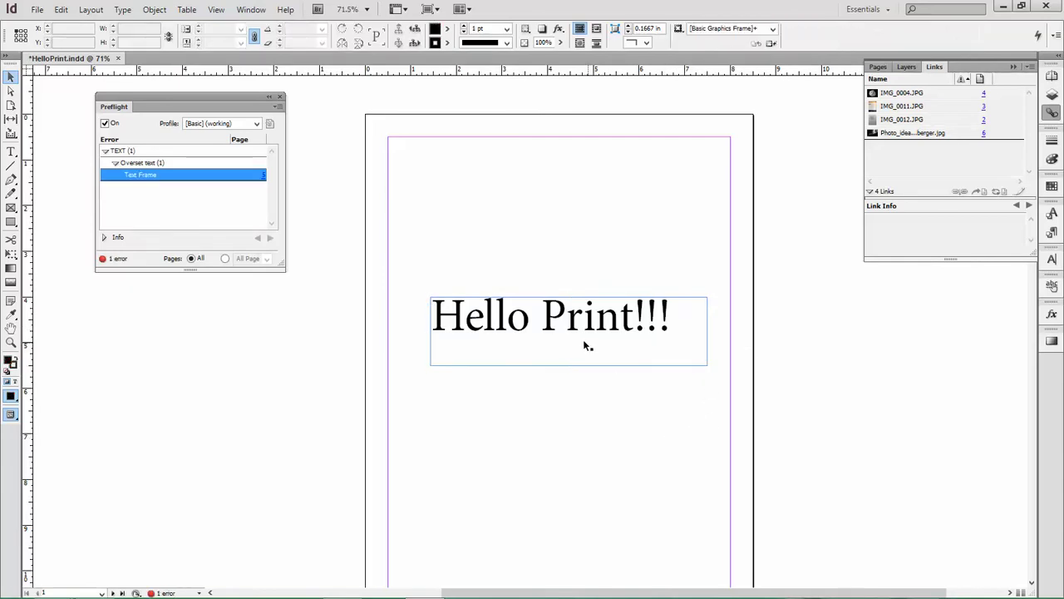
{"action": "mouse_move", "coordinate": [580, 331]}
{"action": "left_mouse_down"}
{"action": "mouse_move", "coordinate": [622, 324]}
{"action": "mouse_move", "coordinate": [586, 349]}
{"action": "mouse_move", "coordinate": [572, 306]}
{"action": "mouse_move", "coordinate": [579, 312]}
{"action": "left_mouse_up"}
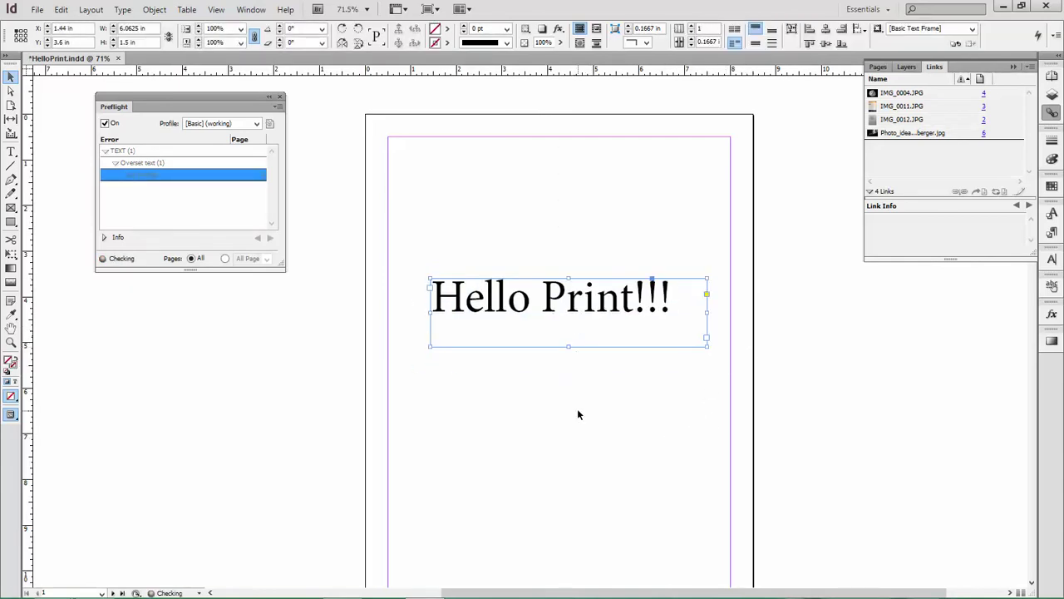
{"action": "left_click", "coordinate": [577, 408]}
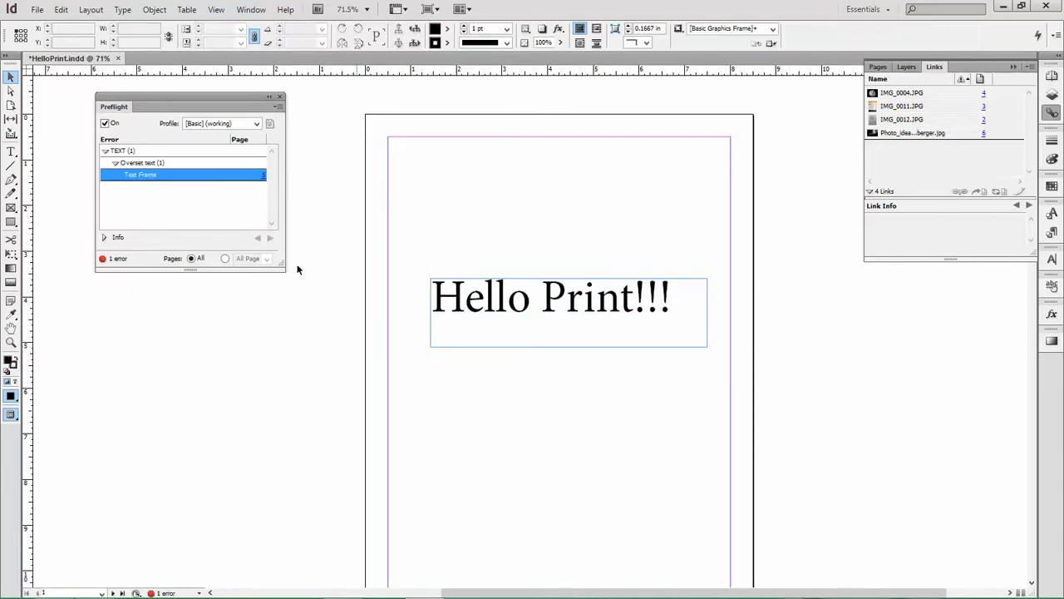
Go to the remaining overset frame on page 5, enlarge it to about 3.16 by 3.02 in and reposition it near X 11.54, Y 1.625 in
{"action": "double_click", "coordinate": [146, 175]}
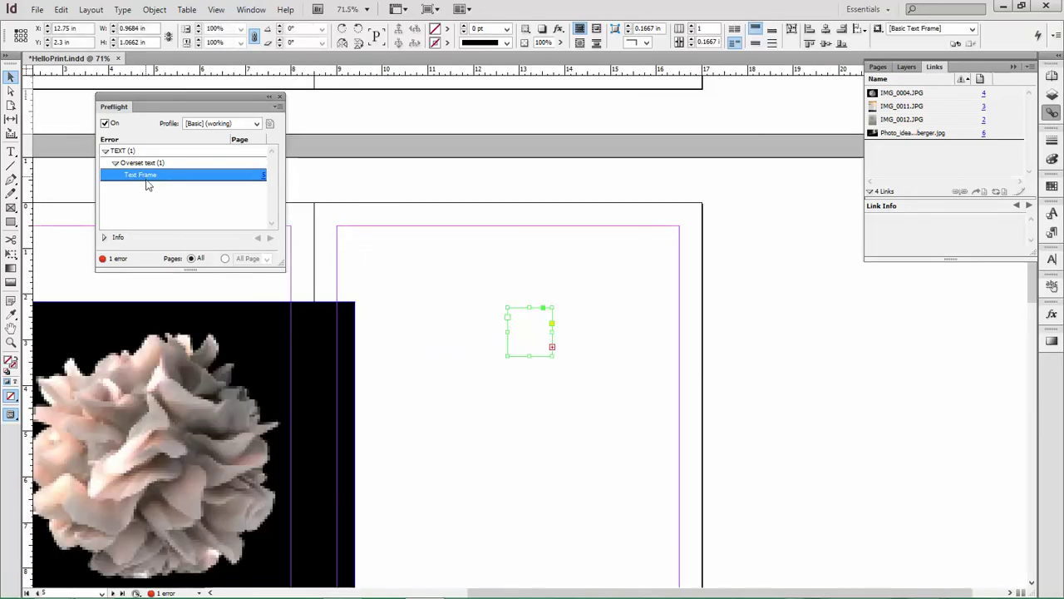
{"action": "left_click_drag", "start_coordinate": [541, 349], "coordinate": [491, 310]}
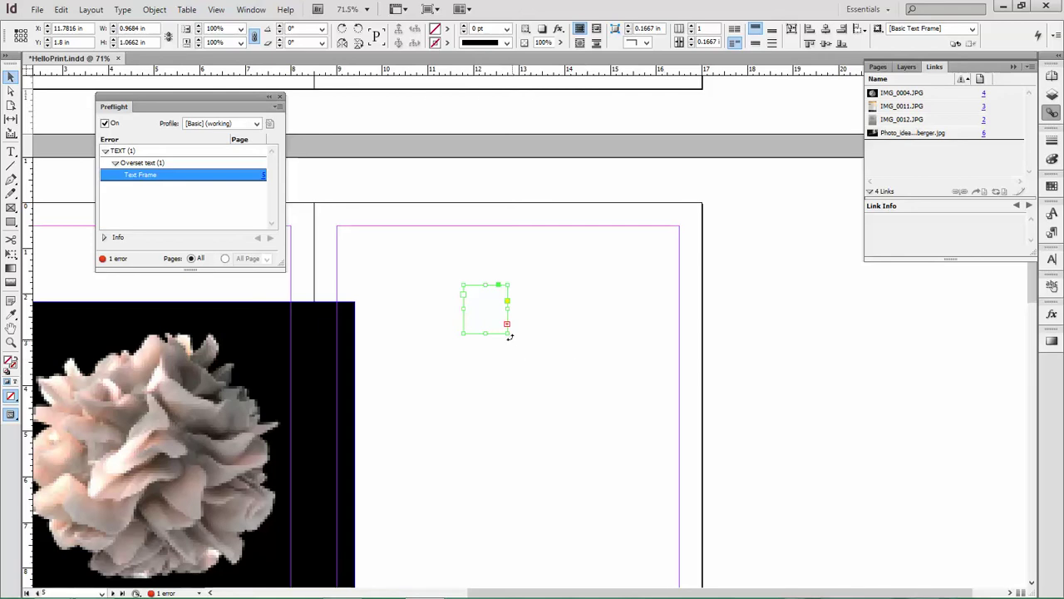
{"action": "left_click_drag", "start_coordinate": [508, 334], "coordinate": [608, 423]}
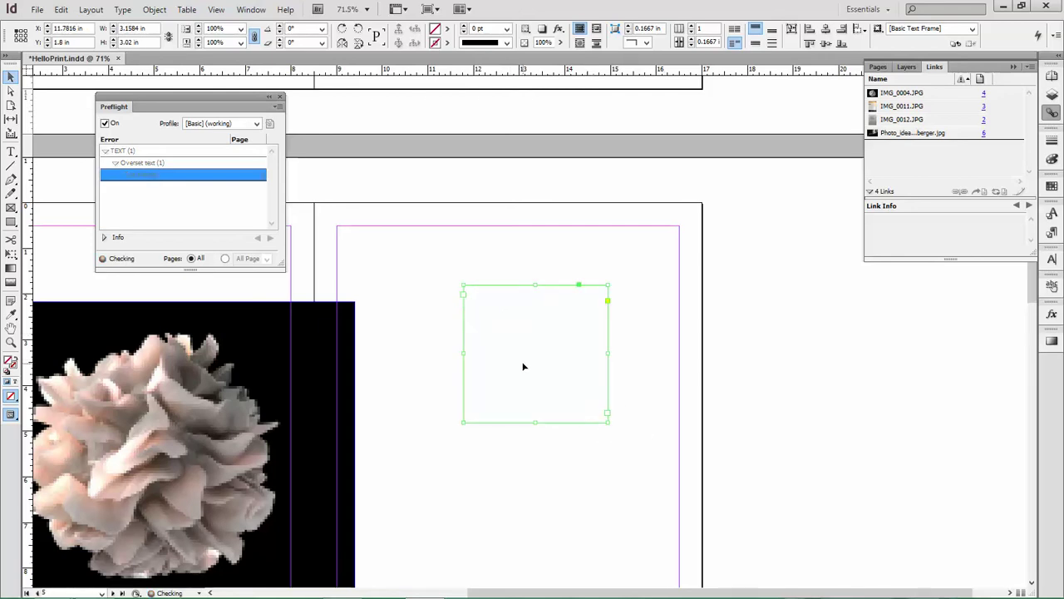
{"action": "mouse_move", "coordinate": [498, 297]}
{"action": "left_mouse_down"}
{"action": "mouse_move", "coordinate": [521, 269]}
{"action": "mouse_move", "coordinate": [495, 288]}
{"action": "left_mouse_up"}
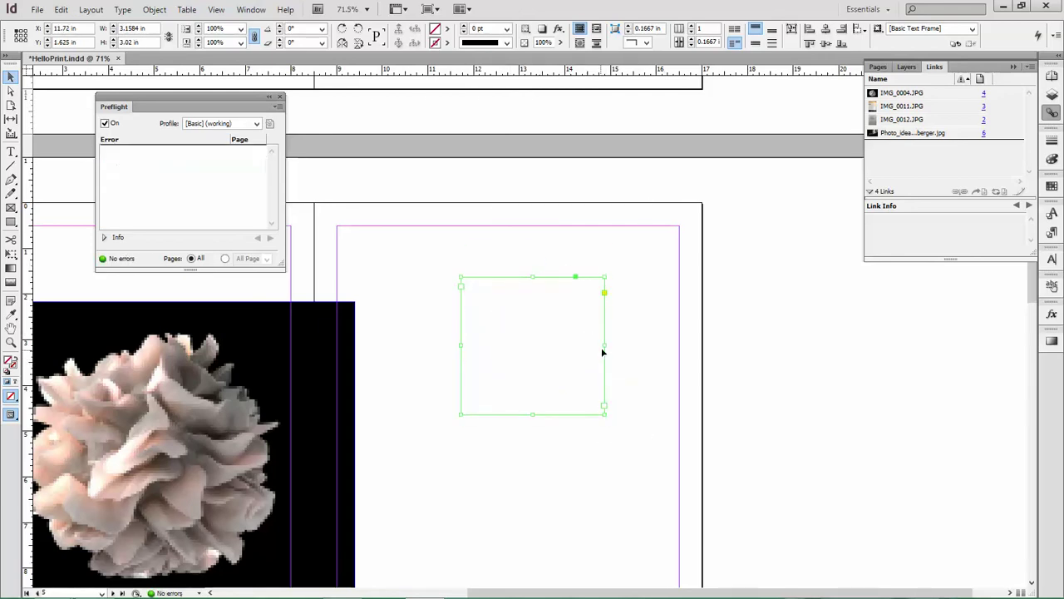
{"action": "mouse_move", "coordinate": [606, 346]}
{"action": "left_mouse_down"}
{"action": "mouse_move", "coordinate": [643, 349]}
{"action": "mouse_move", "coordinate": [598, 346]}
{"action": "left_mouse_up"}
Select all the text in the page 5 frame and set its black tint to 100%
{"action": "key", "text": "t"}
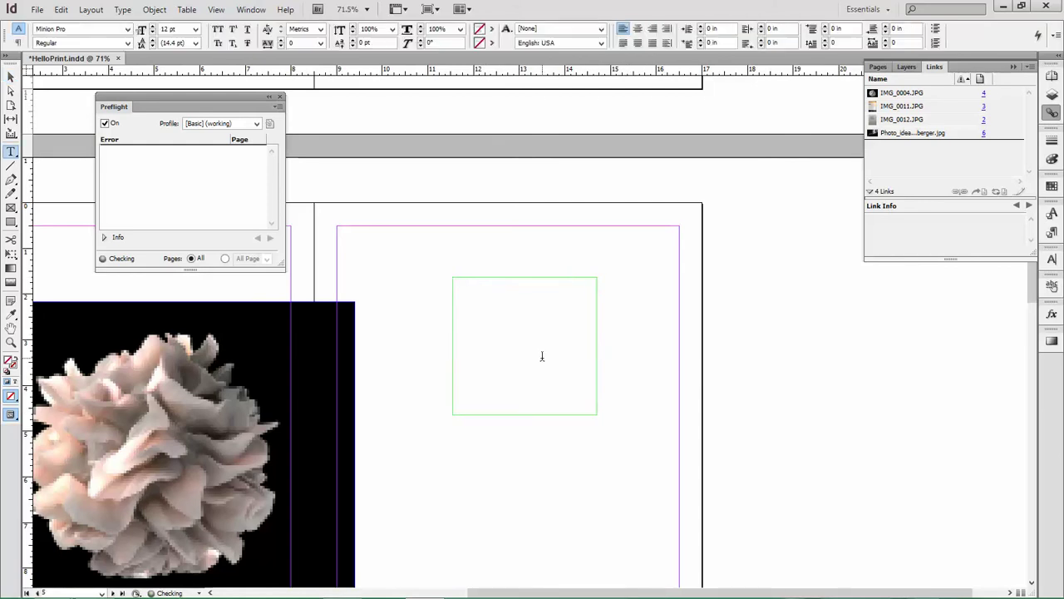
{"action": "left_click", "coordinate": [482, 298]}
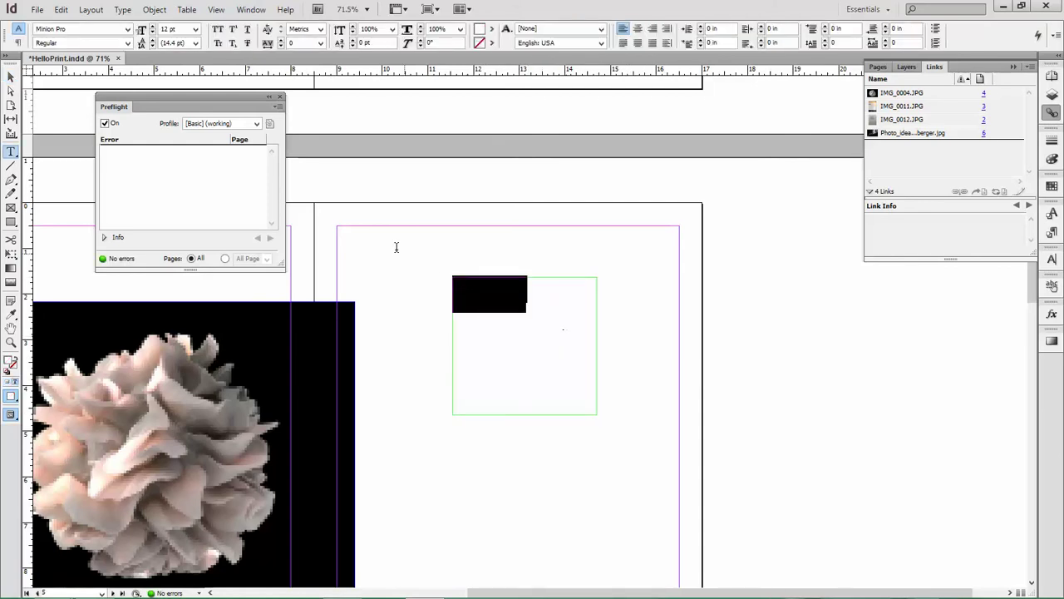
{"action": "left_click", "coordinate": [1052, 158]}
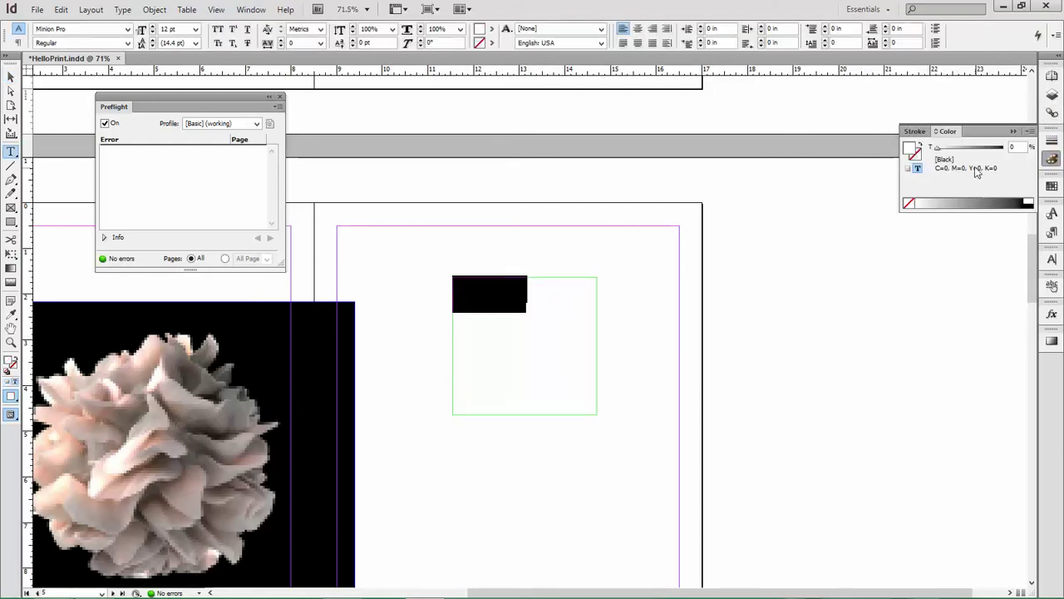
{"action": "left_click_drag", "start_coordinate": [938, 150], "coordinate": [1003, 149]}
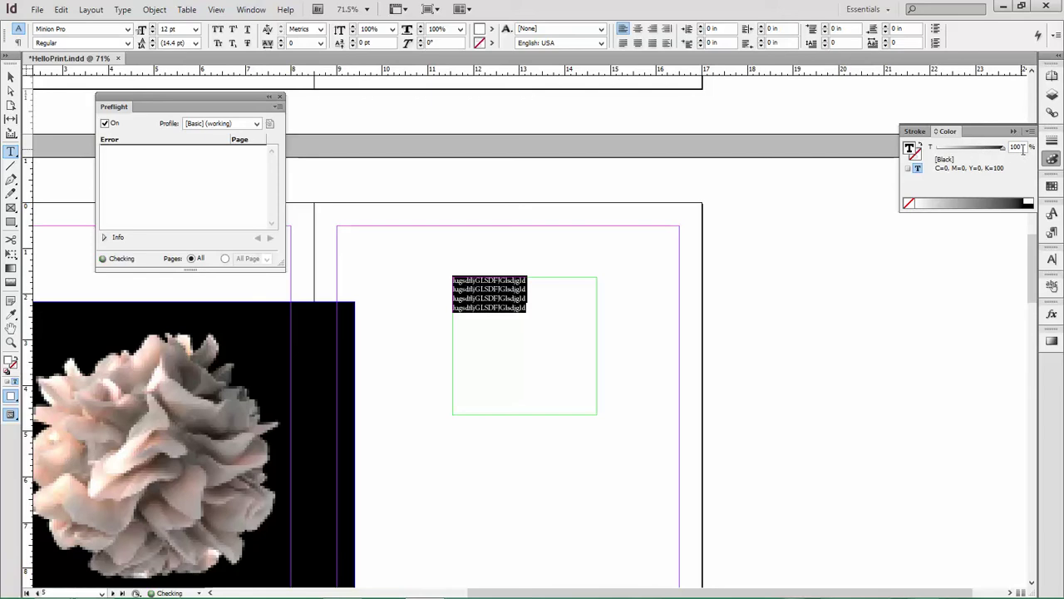
{"action": "left_click", "coordinate": [541, 486]}
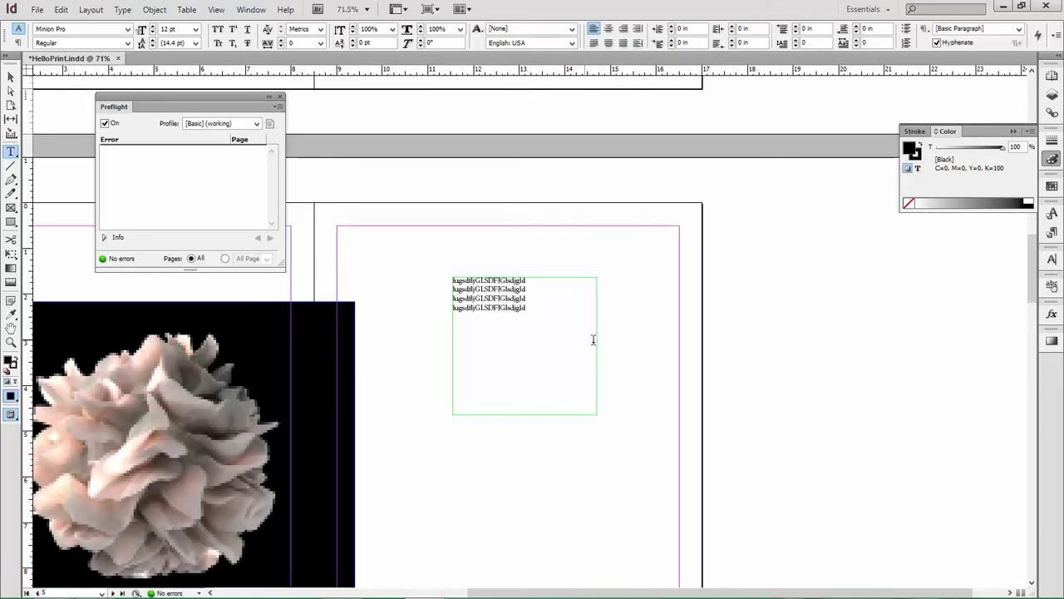
Shrink the page 5 text frame to about 1.14 by 1.1 in and expand the text errors in Preflight
{"action": "key", "text": "Escape"}
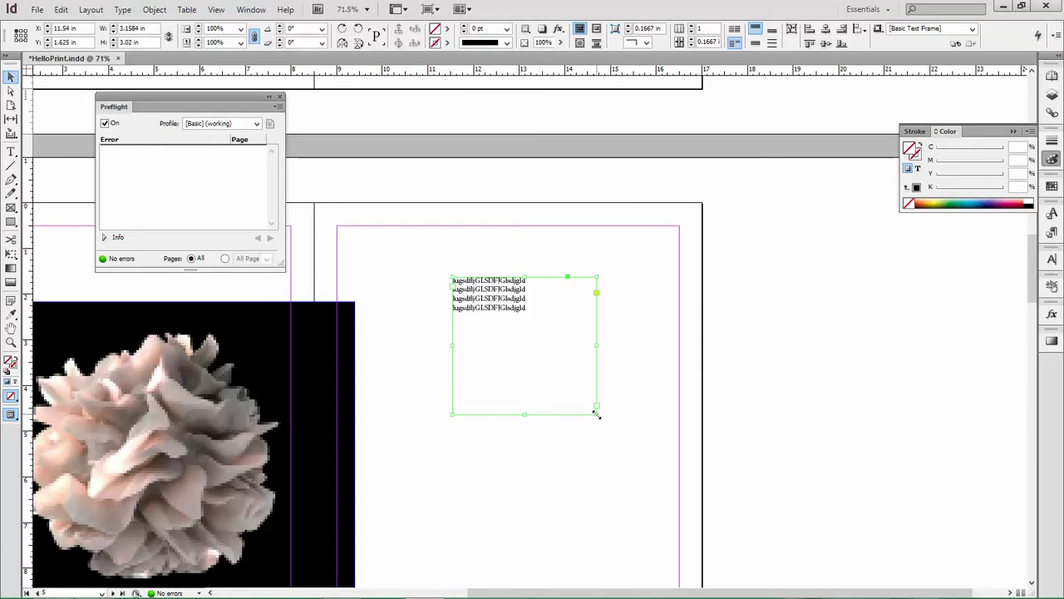
{"action": "left_click_drag", "start_coordinate": [596, 414], "coordinate": [505, 325]}
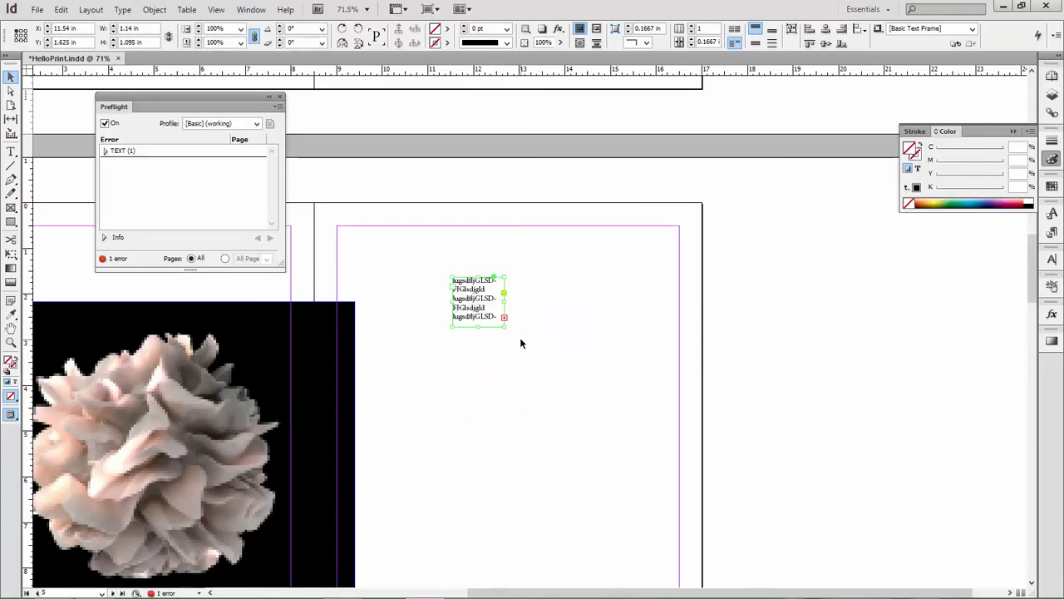
{"action": "left_click", "coordinate": [105, 151]}
{"action": "left_click", "coordinate": [133, 162]}
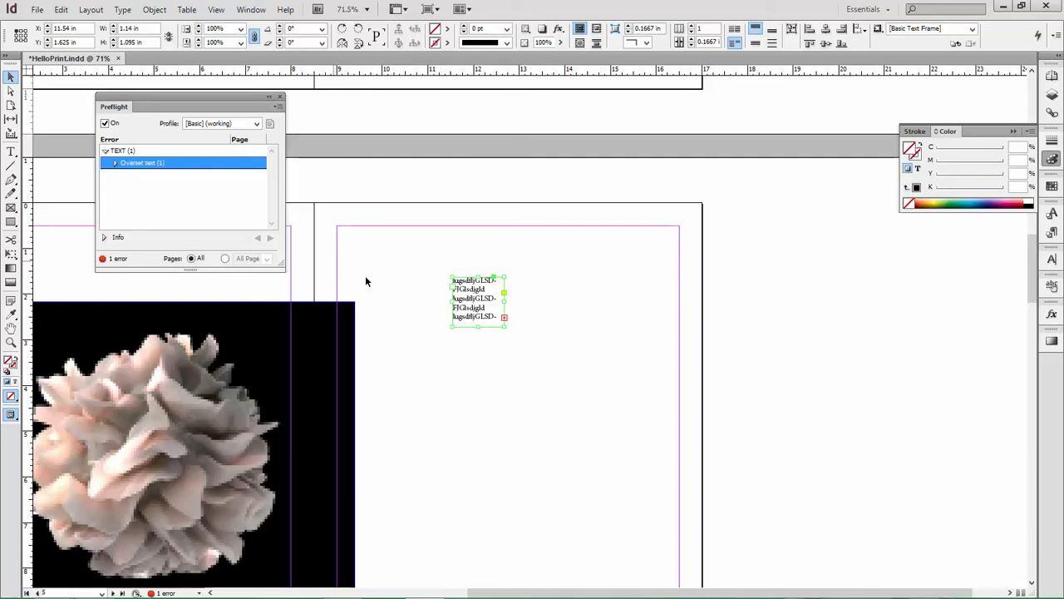
Enlarge the page 5 text frame to about 1.84 by 1.24 in and paste repeated copies of its text into it
{"action": "left_click_drag", "start_coordinate": [507, 326], "coordinate": [536, 333]}
{"action": "double_click", "coordinate": [527, 307]}
{"action": "key", "text": "ctrl+a"}
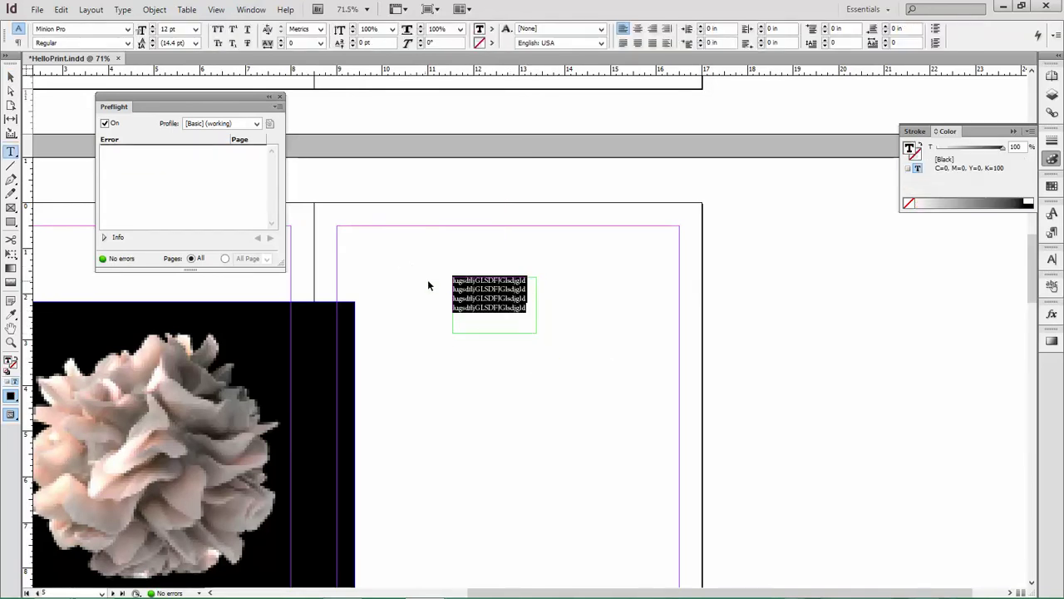
{"action": "key", "text": "ctrl+v"}
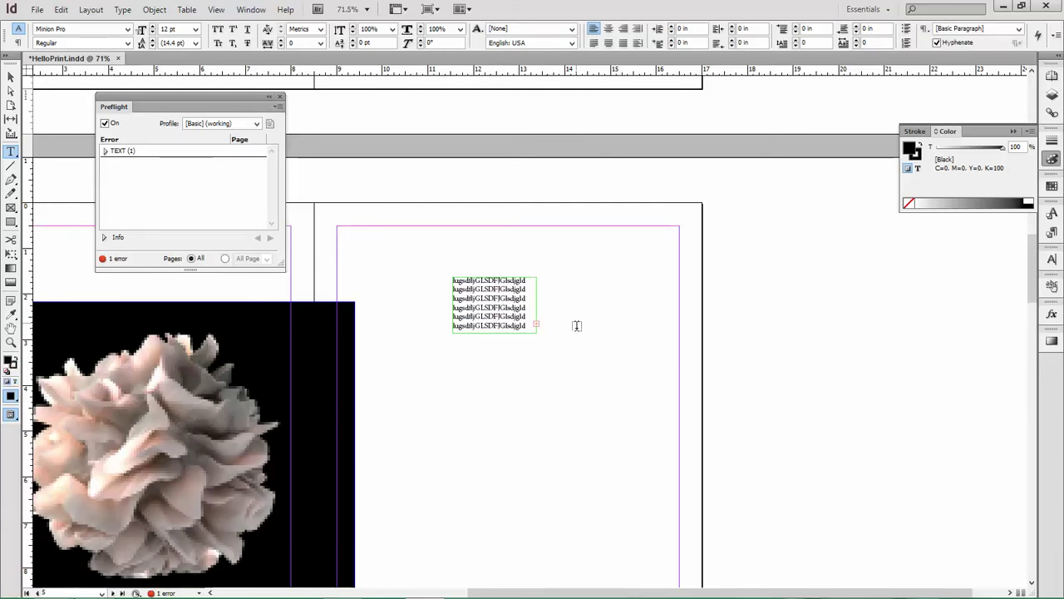
Enlarge the page 5 text frame to about 4.28 by 4.8 in and delete all but the first two lines of text
{"action": "key", "text": "Escape"}
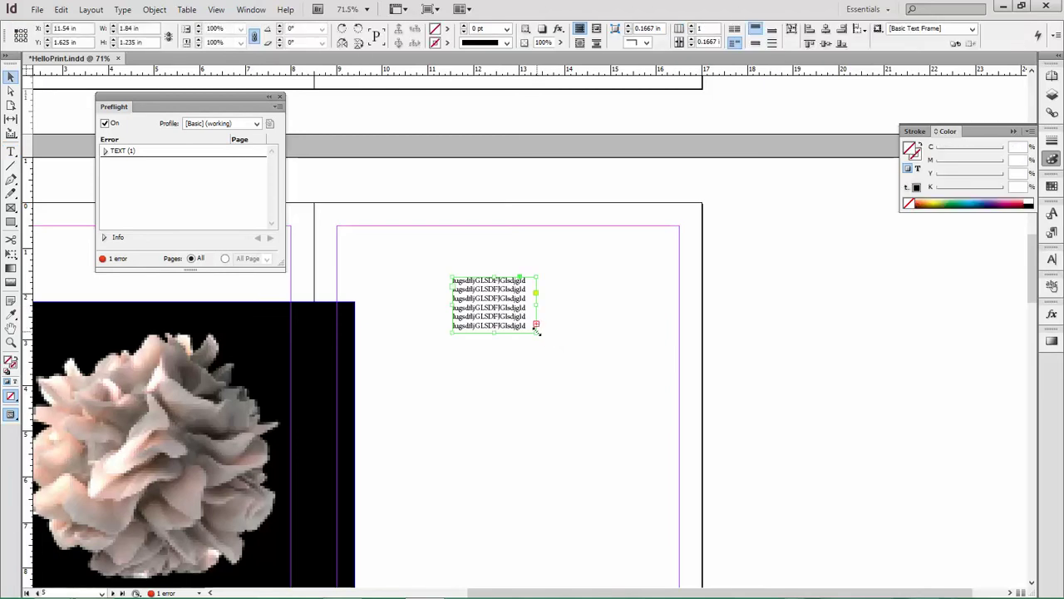
{"action": "left_click_drag", "start_coordinate": [536, 330], "coordinate": [648, 494]}
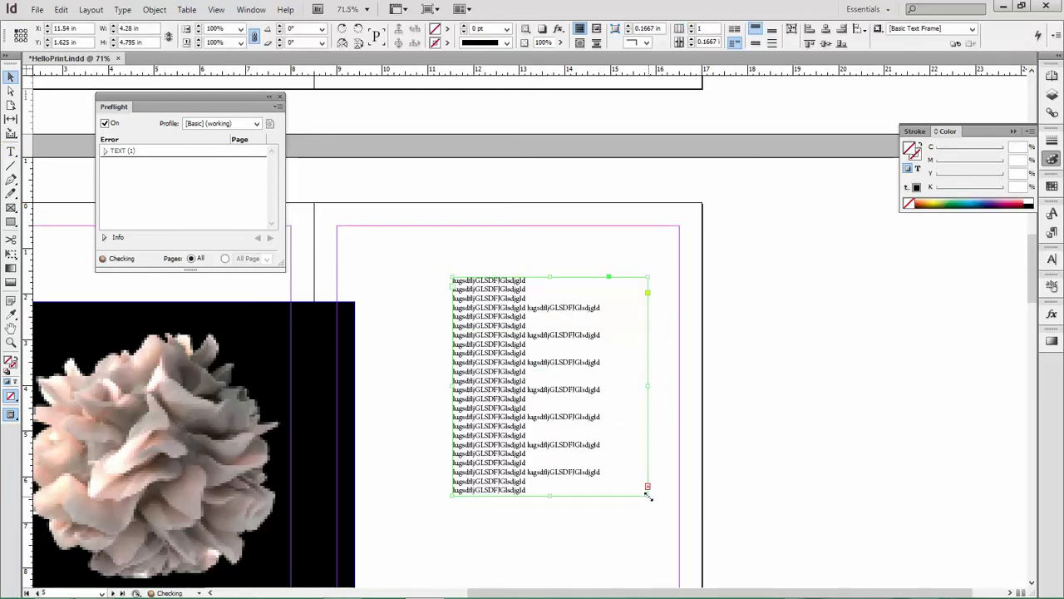
{"action": "double_click", "coordinate": [507, 397]}
{"action": "left_click_drag", "start_coordinate": [542, 491], "coordinate": [418, 306]}
{"action": "key", "text": "BackSpace"}
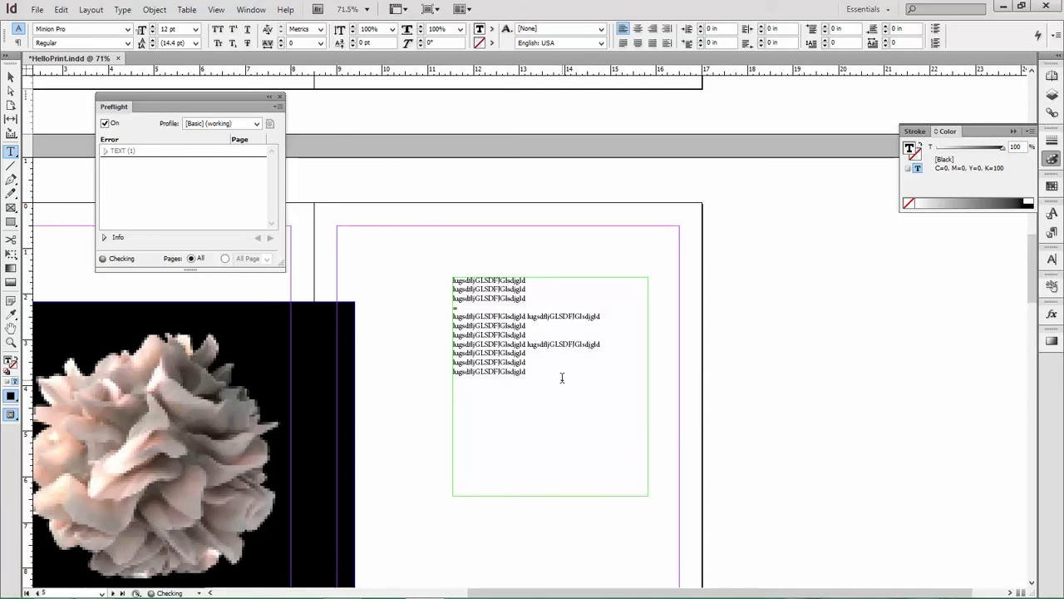
{"action": "left_click_drag", "start_coordinate": [562, 378], "coordinate": [418, 302]}
{"action": "key", "text": "BackSpace"}
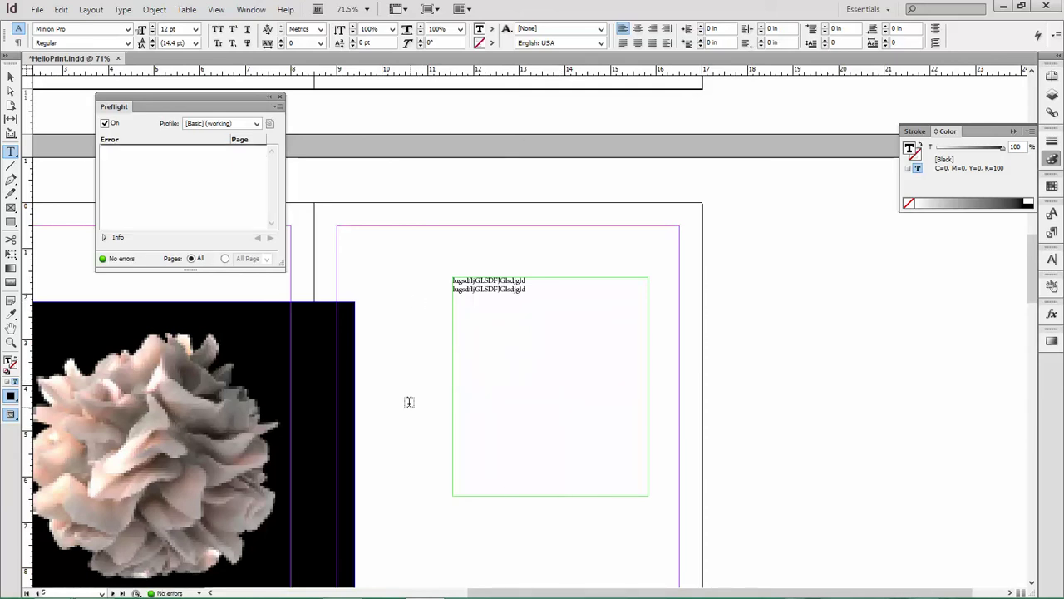
Shrink the page 5 text frame around its two remaining lines and deselect it
{"action": "key", "text": "Escape"}
{"action": "left_click_drag", "start_coordinate": [648, 495], "coordinate": [542, 337]}
{"action": "left_click", "coordinate": [525, 179]}
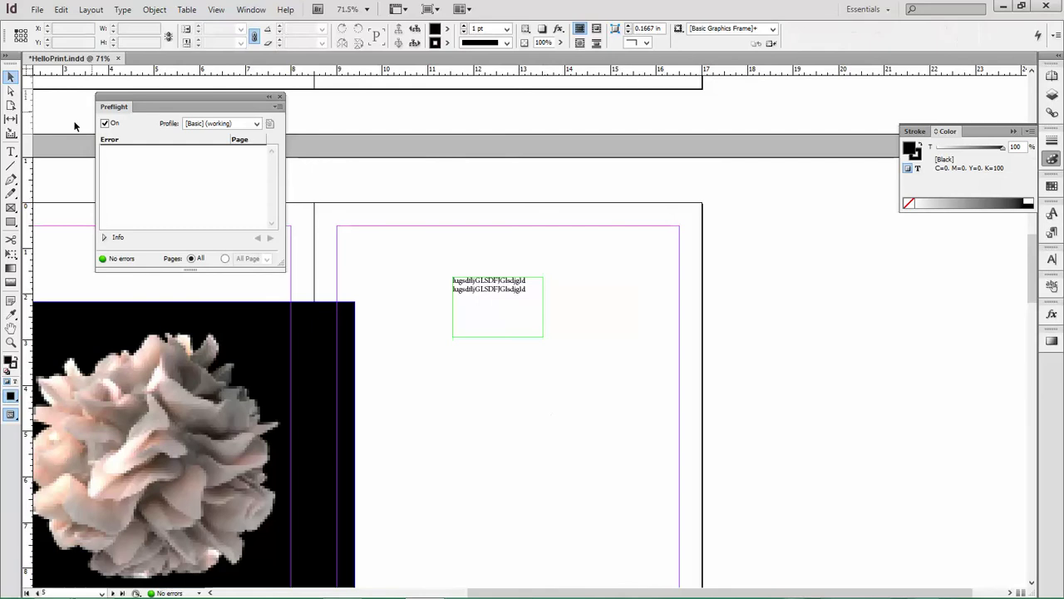
Close the Preflight panel and examine the sparks photo across the spread of pages 6 and 7
{"action": "left_click", "coordinate": [280, 98]}
{"action": "key", "text": "z"}
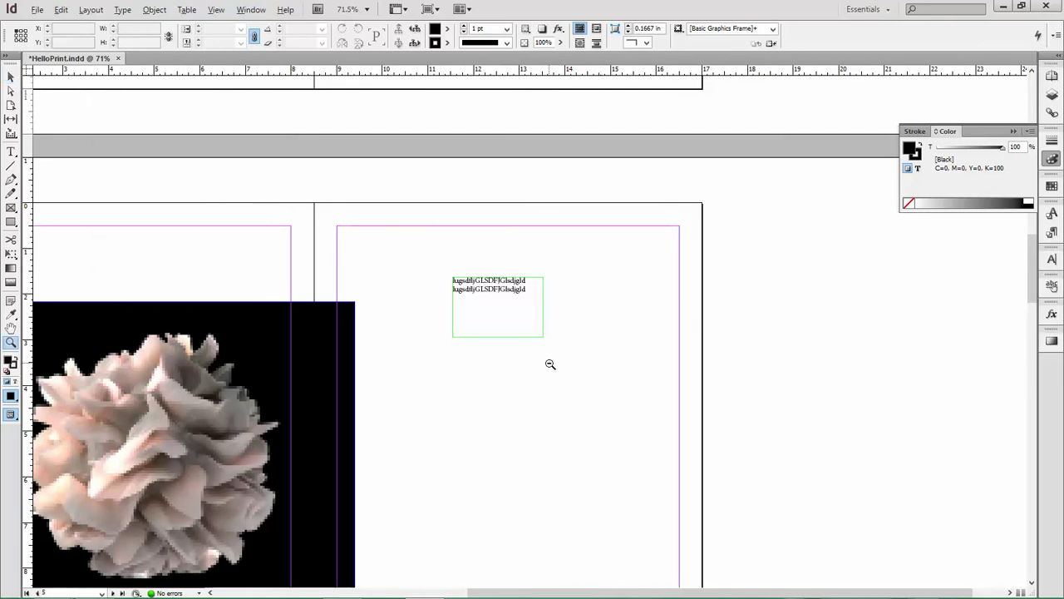
{"action": "left_click", "coordinate": [549, 363], "text": "alt"}
{"action": "left_click", "coordinate": [549, 364], "text": "alt"}
{"action": "scroll", "coordinate": [458, 316], "scroll_direction": "down", "scroll_amount": 3}
{"action": "left_click_drag", "start_coordinate": [440, 287], "coordinate": [647, 423]}
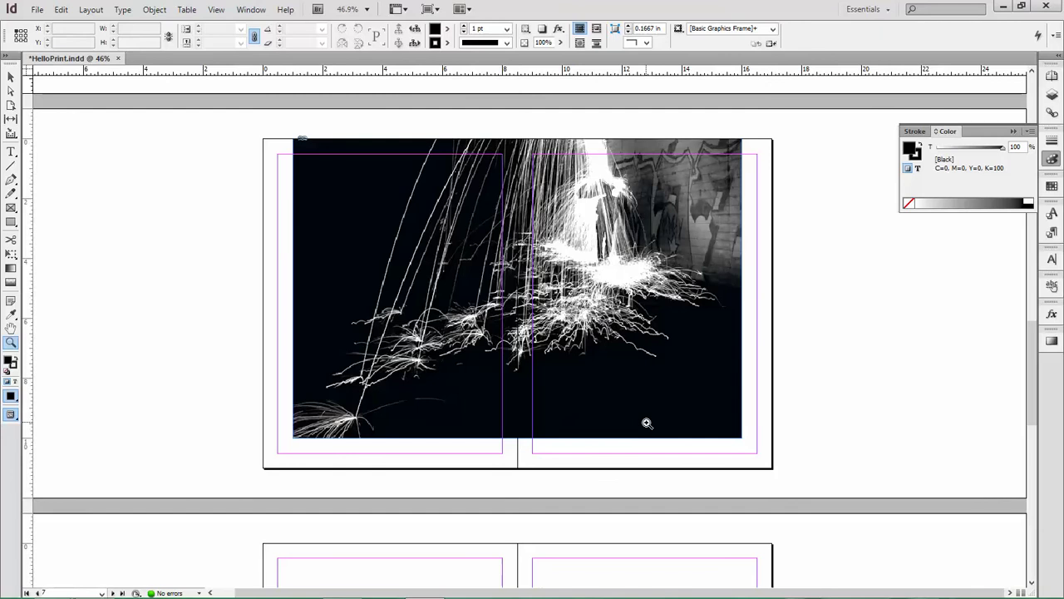
{"action": "key", "text": "v"}
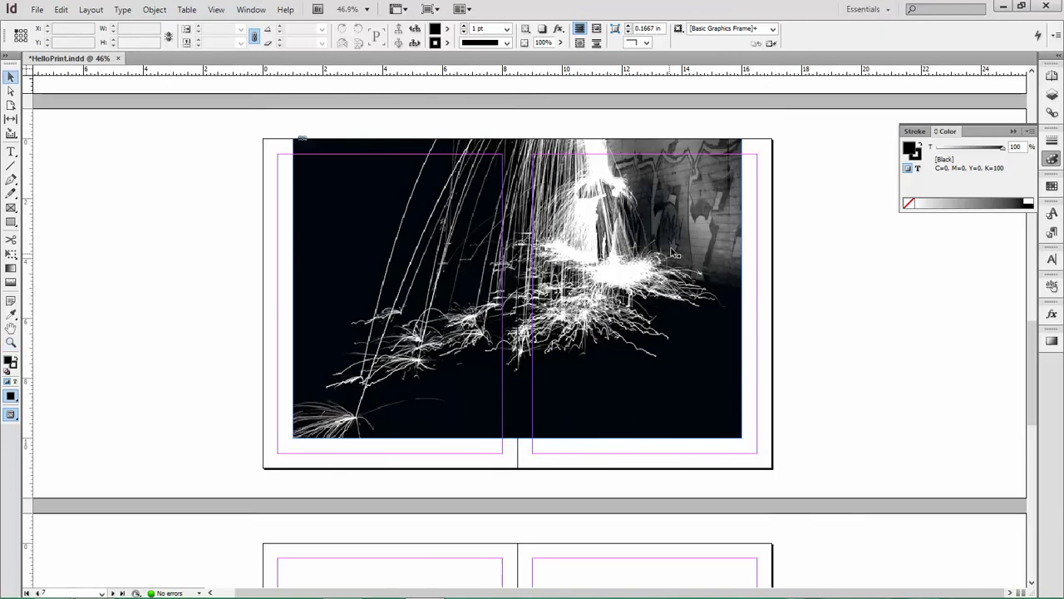
{"action": "left_click", "coordinate": [698, 248]}
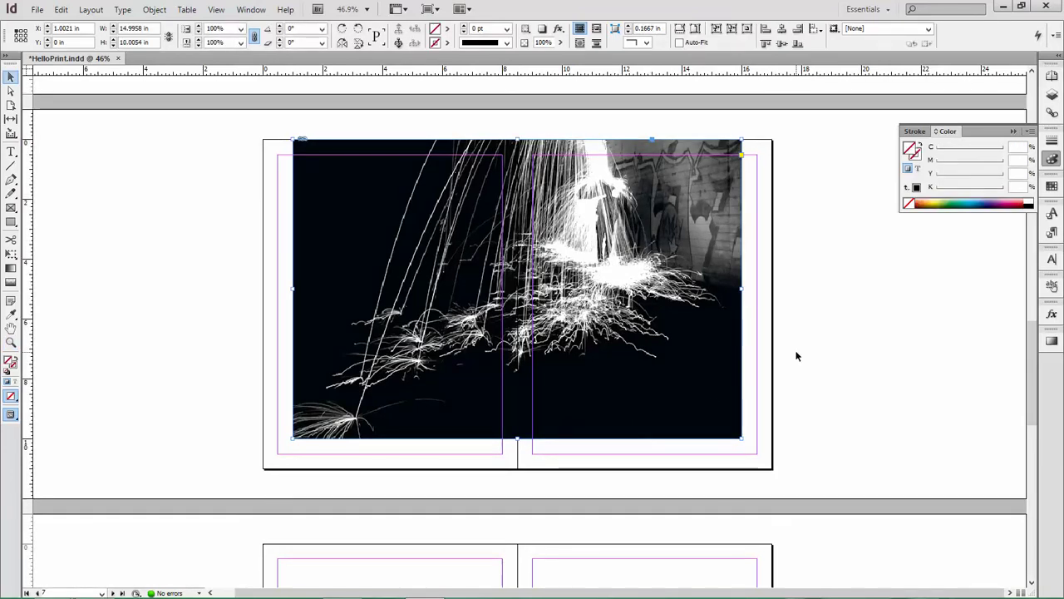
{"action": "left_click", "coordinate": [783, 311]}
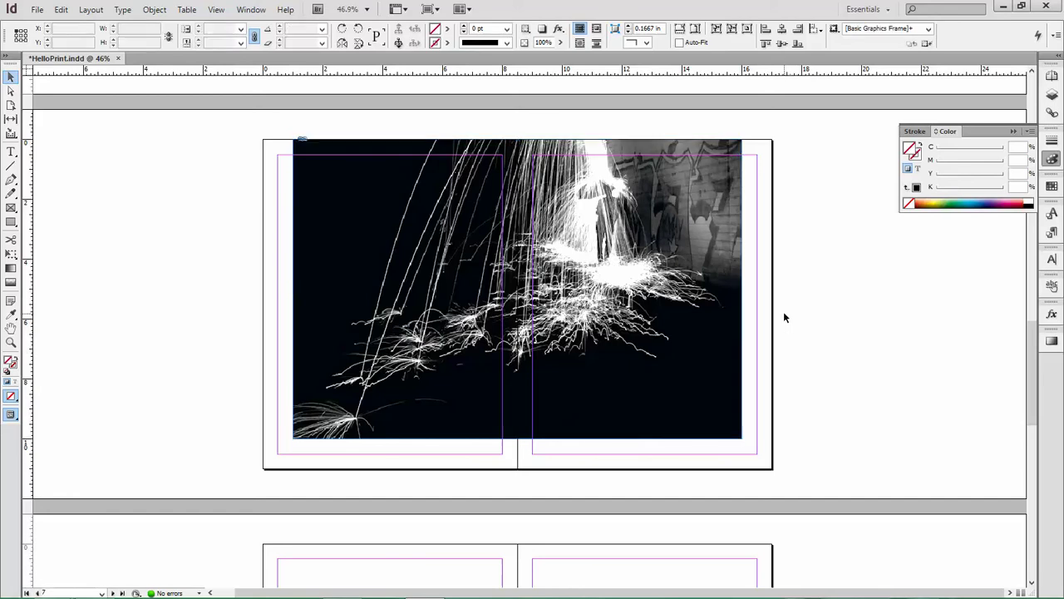
Switch to Photoshop and close the open sparks photo document
{"action": "key", "text": "alt+Tab"}
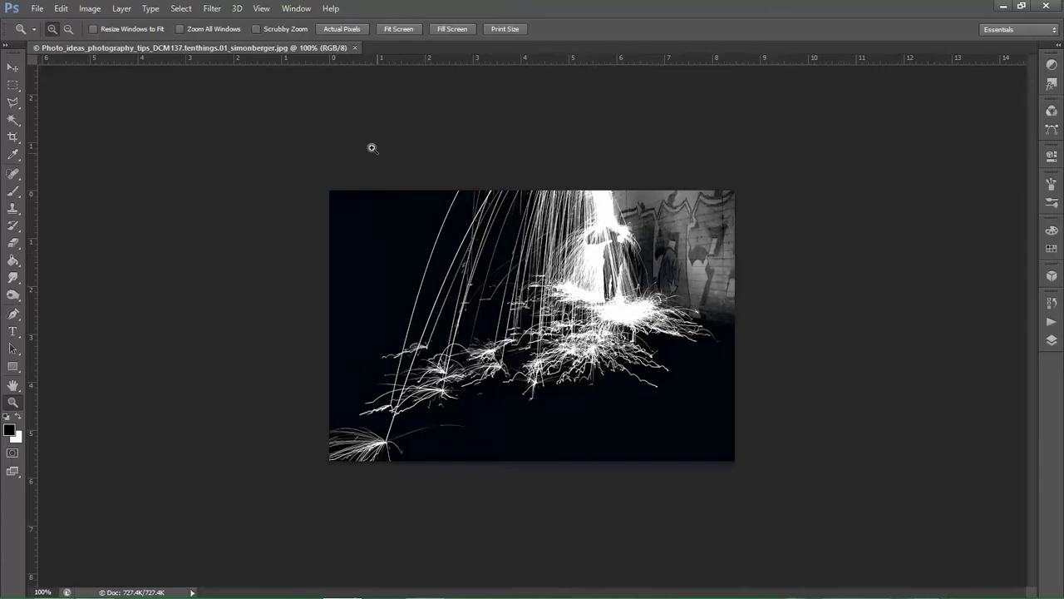
{"action": "left_click", "coordinate": [354, 48]}
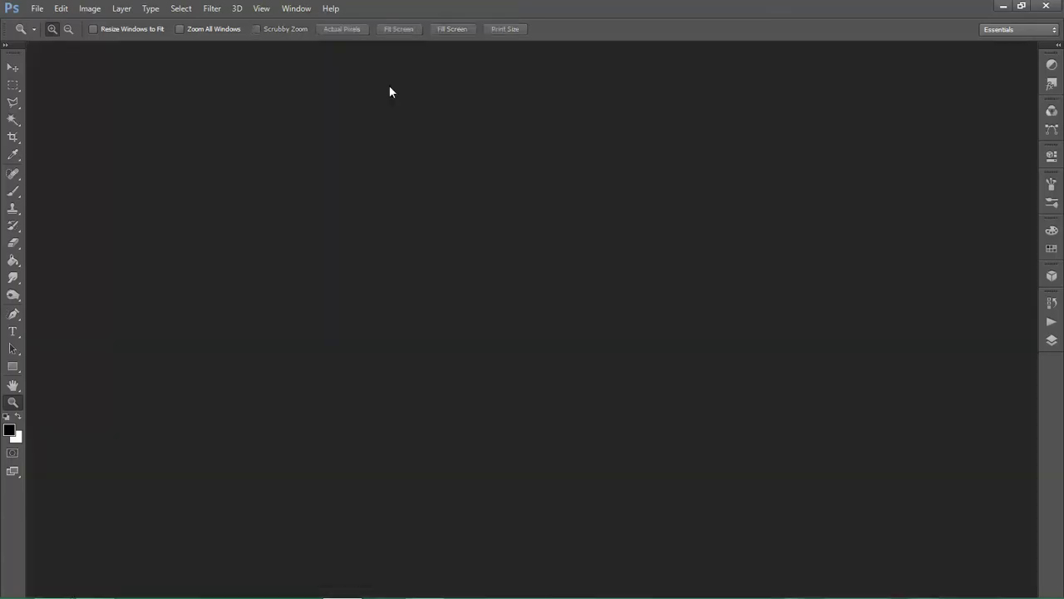
Reopen the sparks photo from the Links folder
{"action": "double_click", "coordinate": [476, 288]}
{"action": "left_click", "coordinate": [687, 170]}
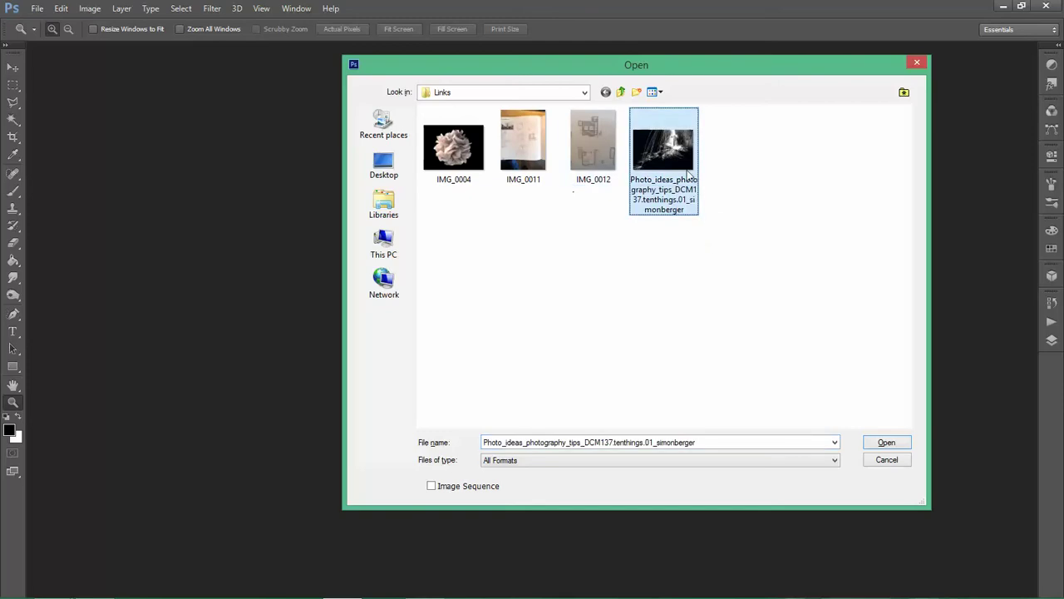
{"action": "left_click", "coordinate": [584, 92]}
{"action": "left_click", "coordinate": [454, 281]}
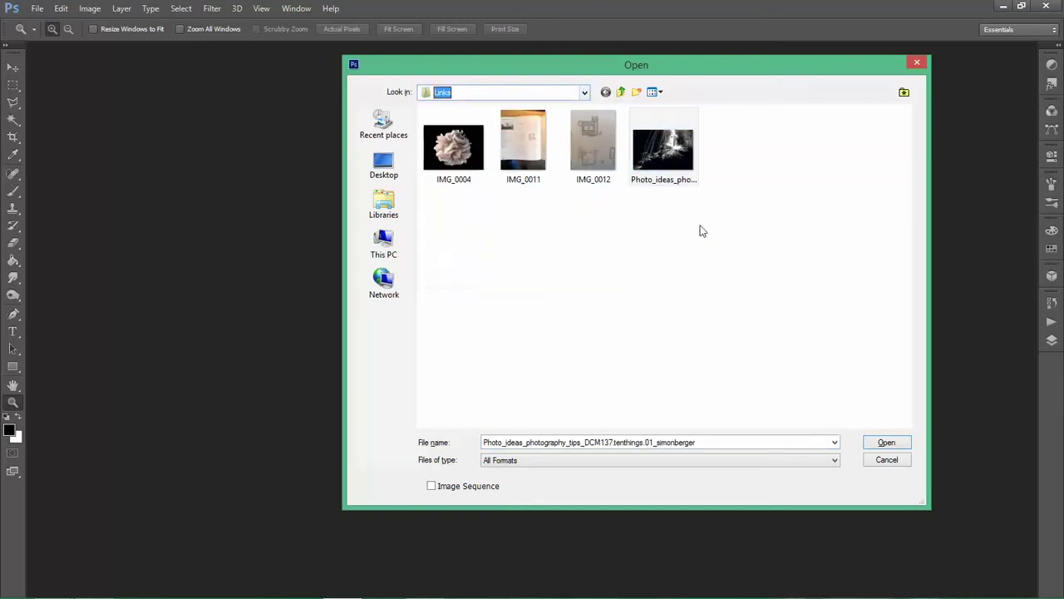
{"action": "double_click", "coordinate": [662, 154]}
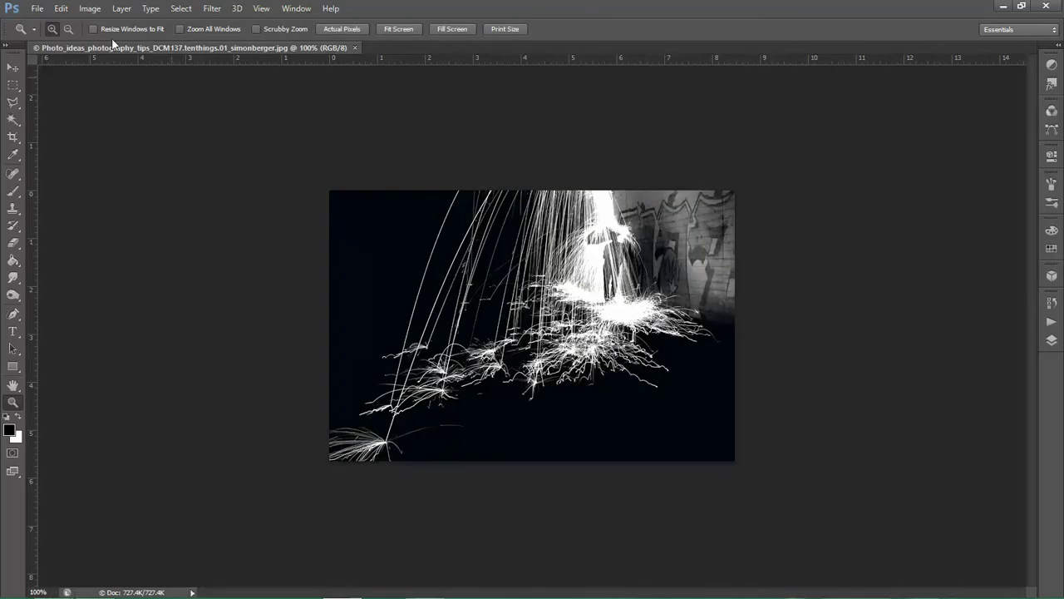
Open a Levels adjustment for the sparks photo and set its input levels to 16, 1.22 and 252
{"action": "left_click", "coordinate": [89, 9]}
{"action": "mouse_move", "coordinate": [117, 41]}
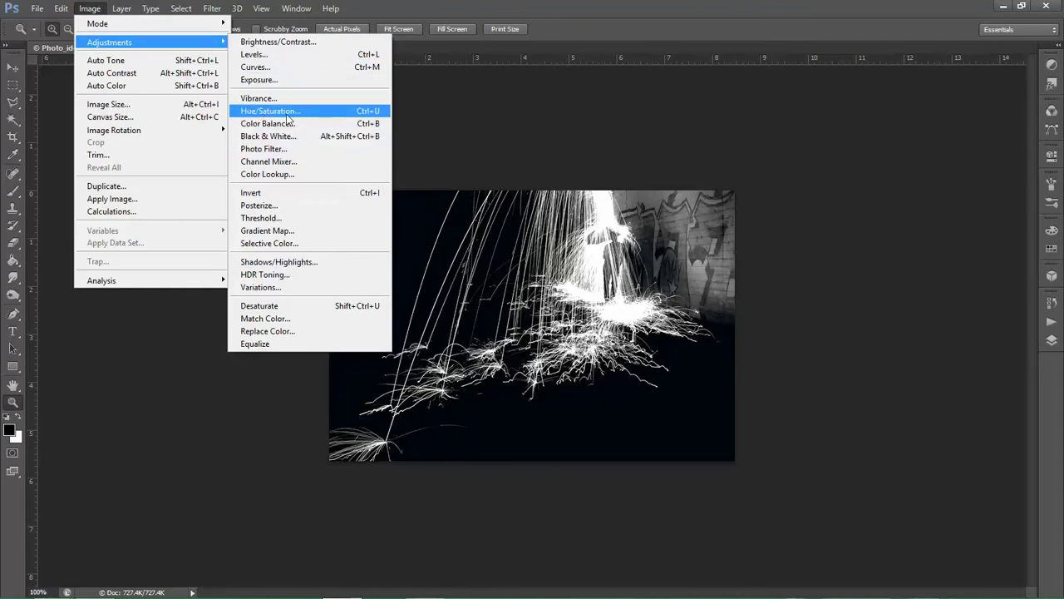
{"action": "left_click", "coordinate": [261, 55]}
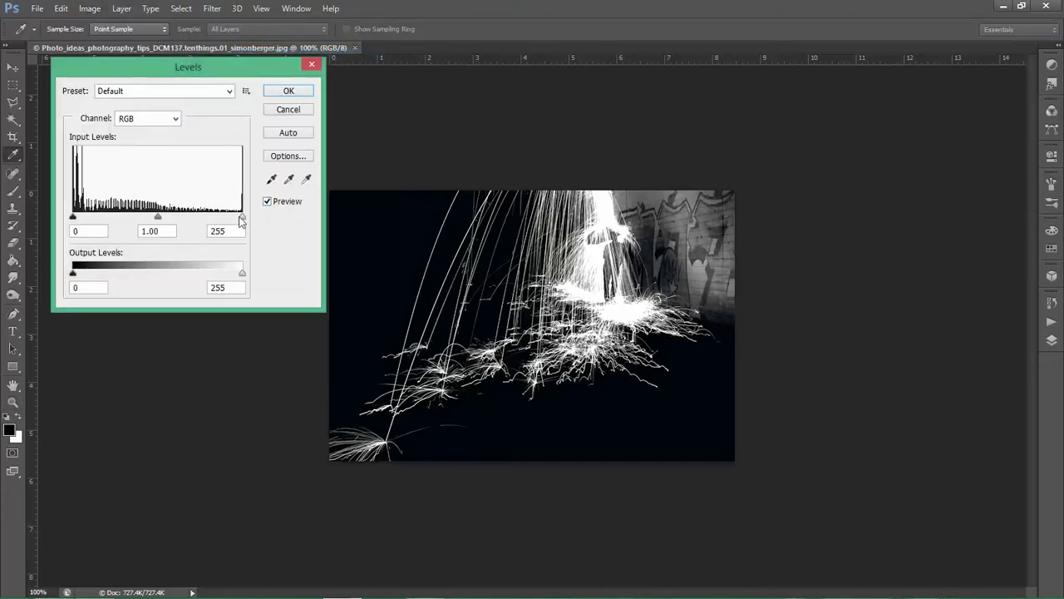
{"action": "mouse_move", "coordinate": [229, 217]}
{"action": "left_mouse_down"}
{"action": "mouse_move", "coordinate": [198, 216]}
{"action": "mouse_move", "coordinate": [261, 213]}
{"action": "mouse_move", "coordinate": [217, 214]}
{"action": "mouse_move", "coordinate": [242, 216]}
{"action": "left_mouse_up"}
{"action": "mouse_move", "coordinate": [74, 217]}
{"action": "left_mouse_down"}
{"action": "mouse_move", "coordinate": [95, 217]}
{"action": "mouse_move", "coordinate": [83, 217]}
{"action": "left_mouse_up"}
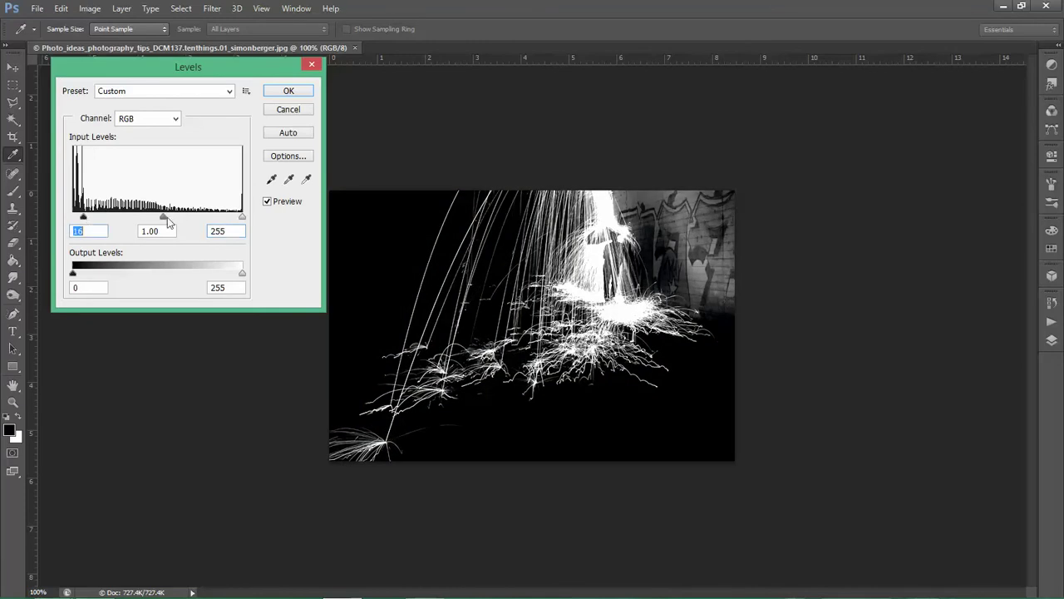
{"action": "mouse_move", "coordinate": [167, 217]}
{"action": "left_mouse_down"}
{"action": "mouse_move", "coordinate": [129, 217]}
{"action": "mouse_move", "coordinate": [177, 217]}
{"action": "mouse_move", "coordinate": [153, 218]}
{"action": "left_mouse_up"}
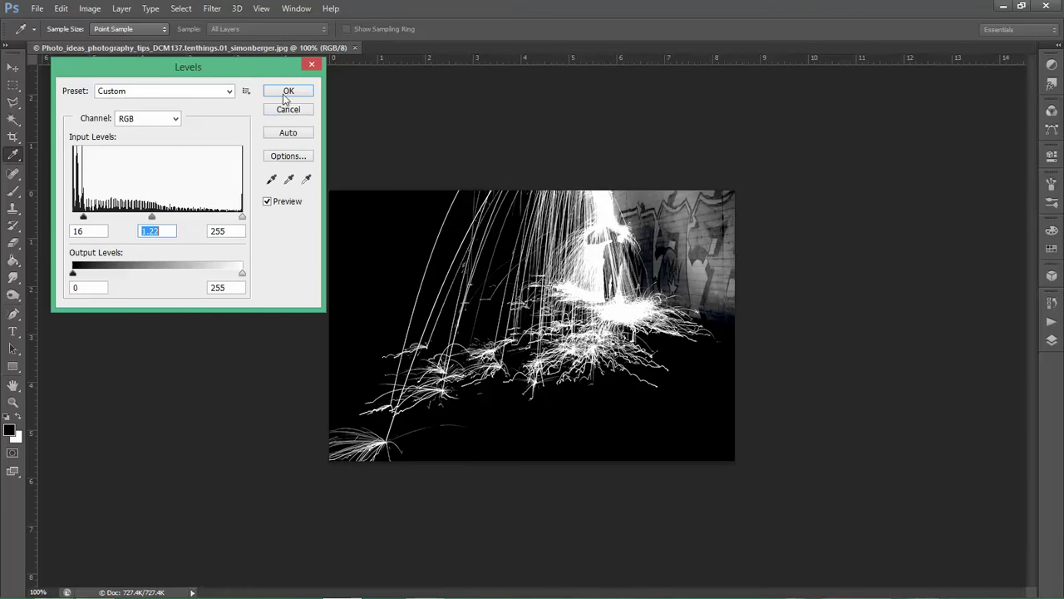
{"action": "left_click_drag", "start_coordinate": [241, 219], "coordinate": [240, 215]}
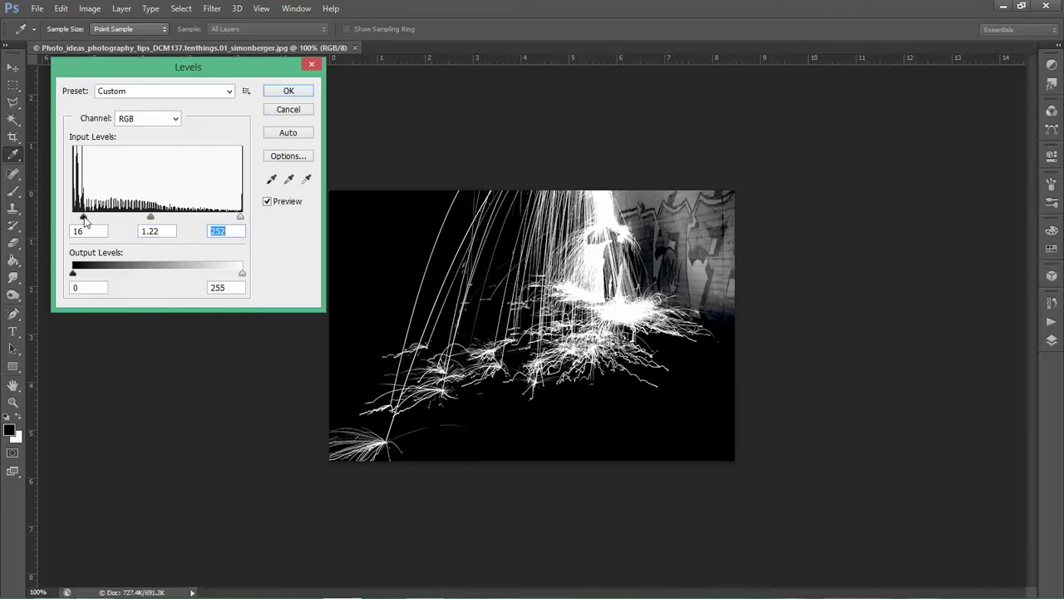
Set the input levels to 7, 1.24 and 246, apply the Levels adjustment and save the sparks photo
{"action": "left_click_drag", "start_coordinate": [84, 218], "coordinate": [73, 219]}
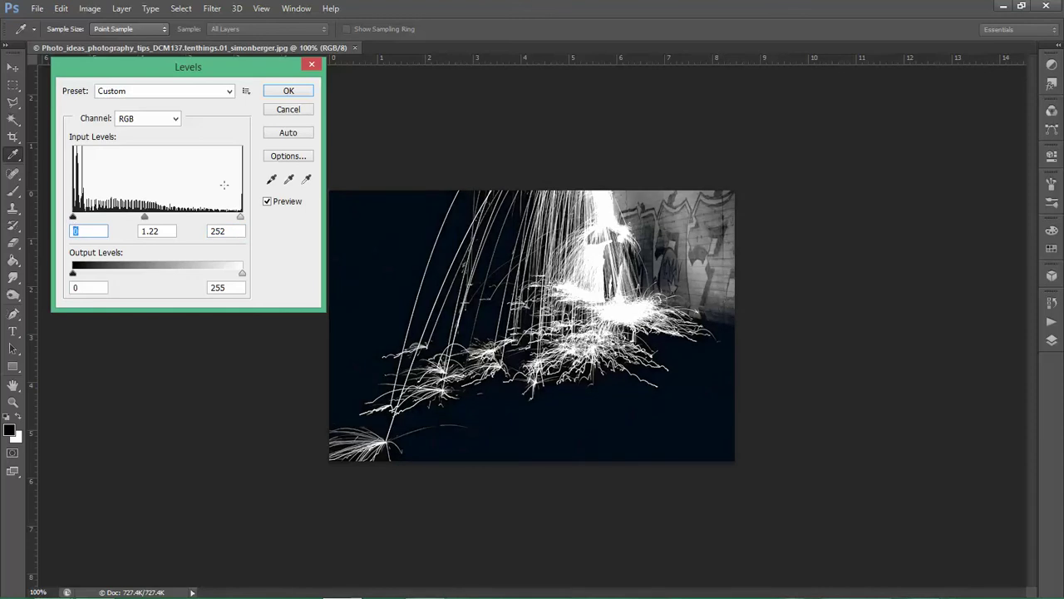
{"action": "left_click_drag", "start_coordinate": [240, 218], "coordinate": [237, 218]}
{"action": "left_click_drag", "start_coordinate": [73, 218], "coordinate": [77, 217]}
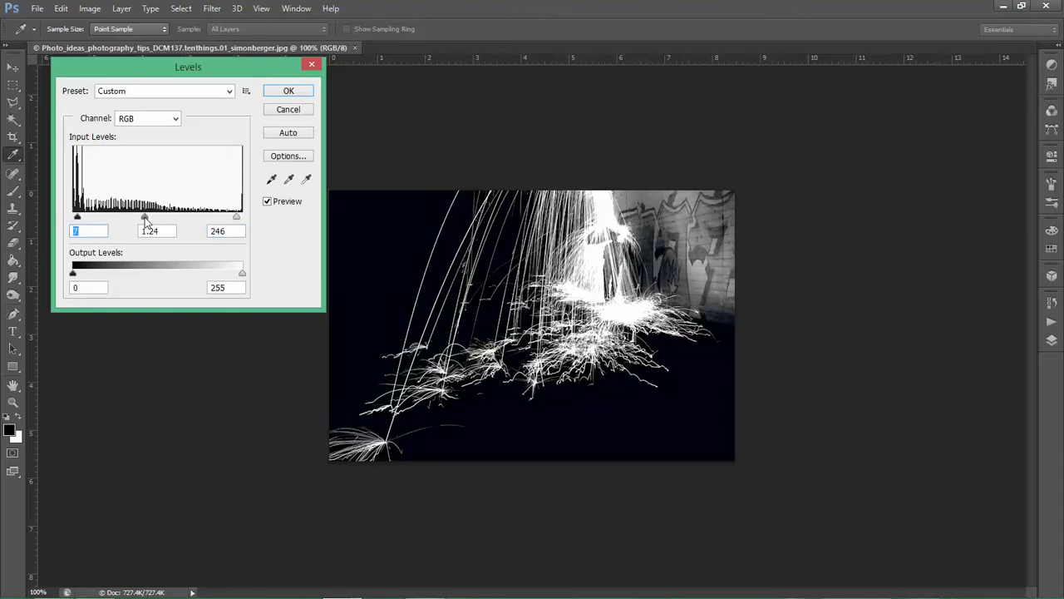
{"action": "left_click", "coordinate": [146, 219]}
{"action": "left_click", "coordinate": [295, 95]}
{"action": "key", "text": "z"}
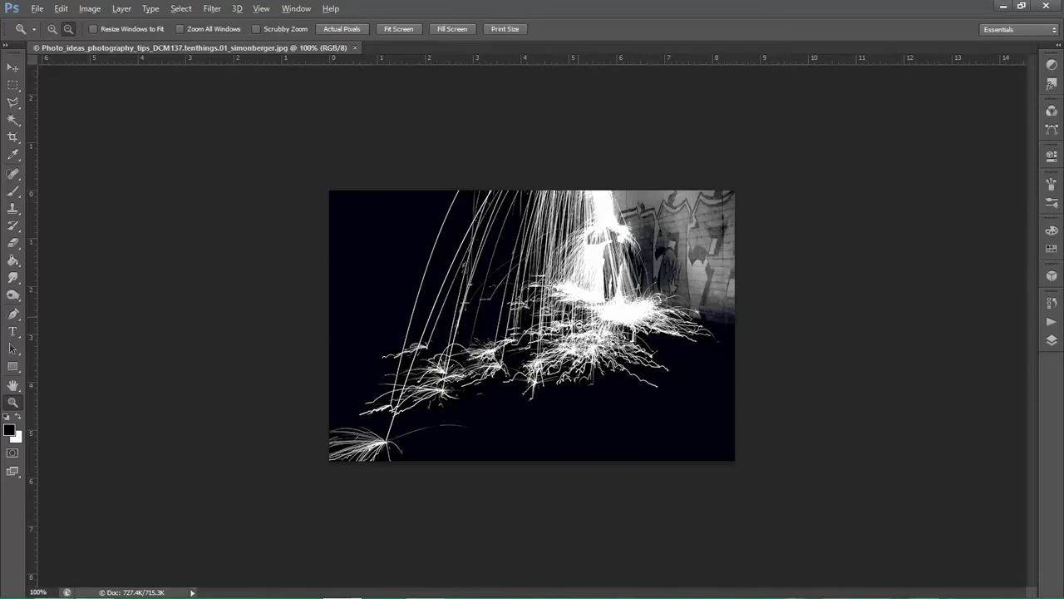
Switch to InDesign and update the modified link of the sparks photo on page 6
{"action": "key", "text": "alt+Tab"}
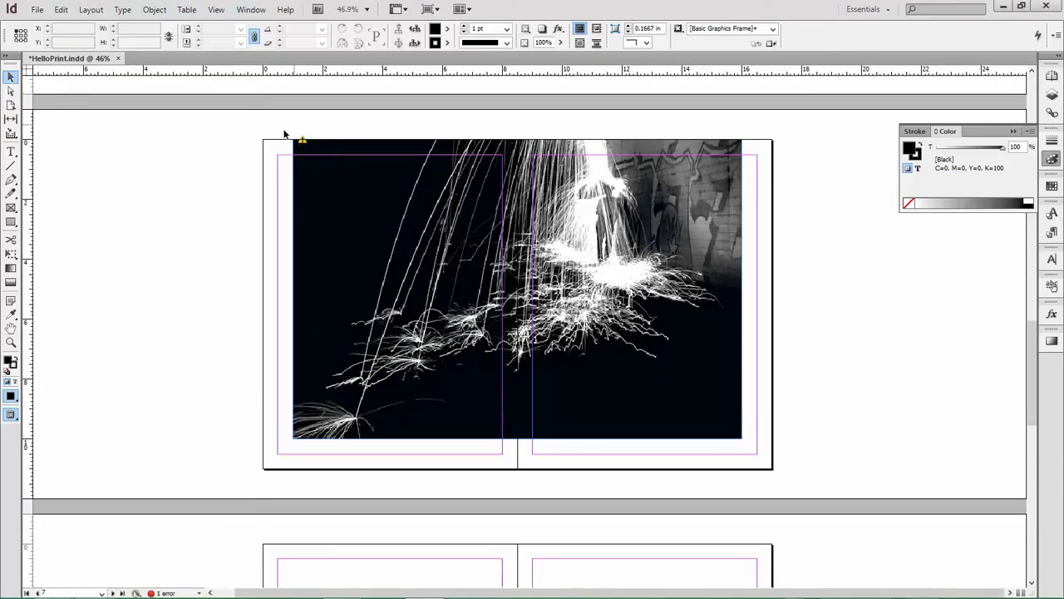
{"action": "left_click", "coordinate": [1051, 112]}
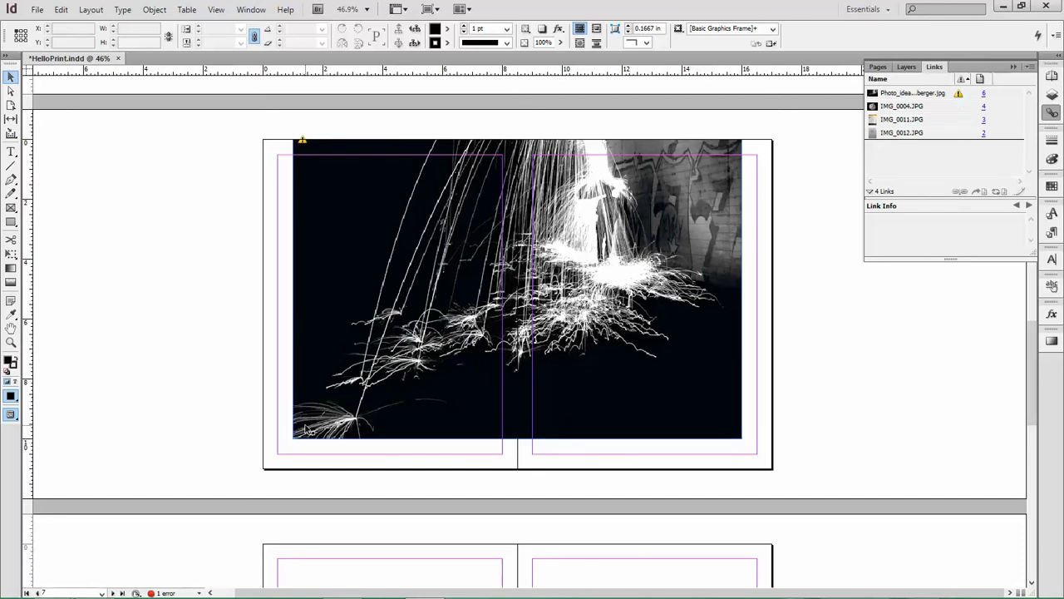
{"action": "left_click", "coordinate": [960, 98]}
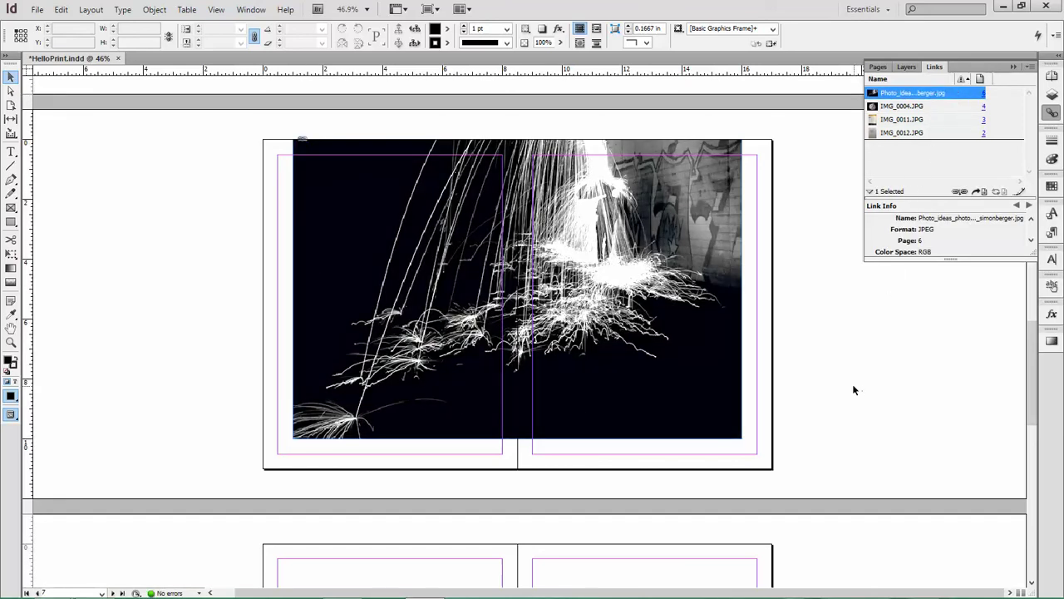
{"action": "left_click", "coordinate": [693, 334]}
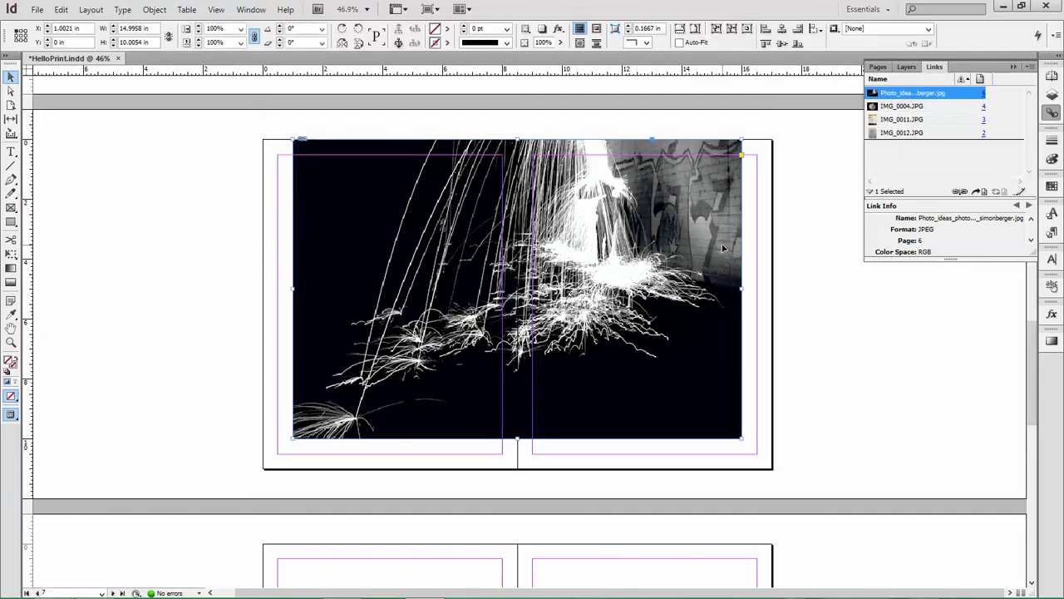
{"action": "key", "text": "Delete"}
{"action": "key", "text": "ctrl+d"}
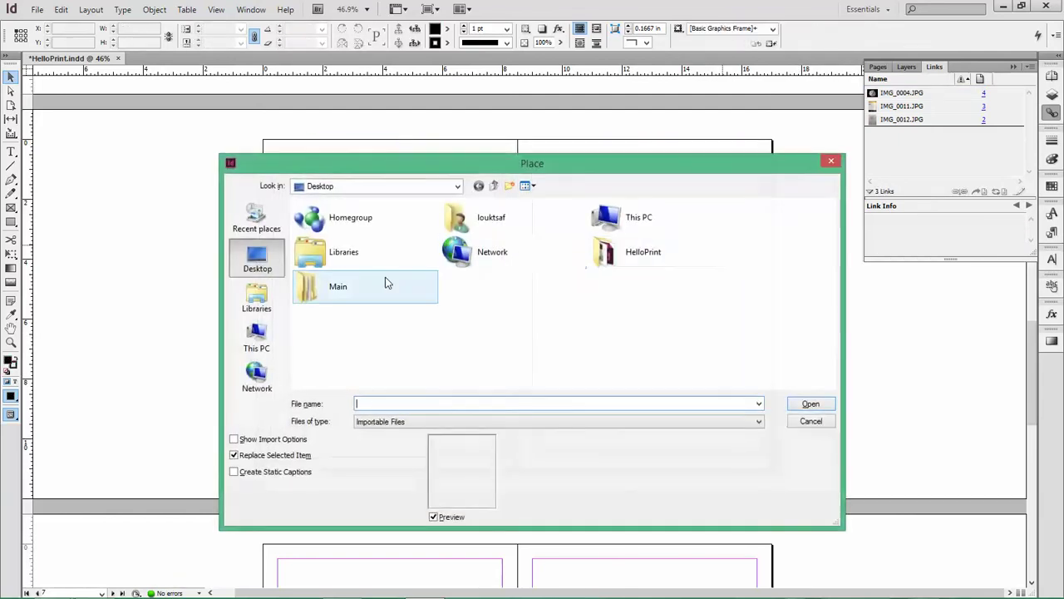
{"action": "left_click", "coordinate": [831, 163]}
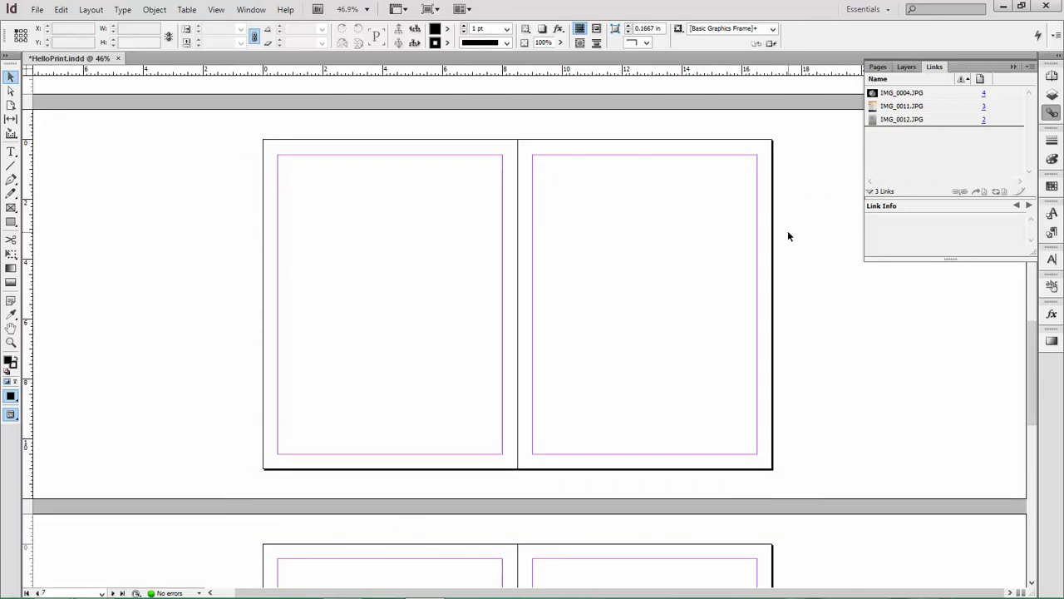
{"action": "key", "text": "ctrl+z"}
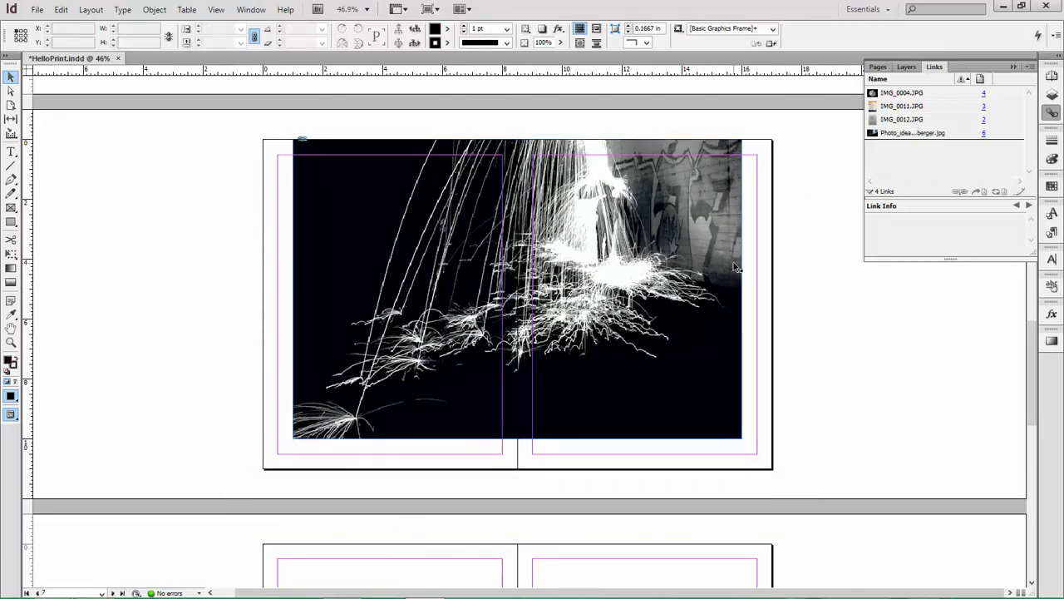
Draw a black 17 by 11 in rectangle covering the spread of pages 4 and 5 on the BackgroundBlack layer
{"action": "key", "text": "z"}
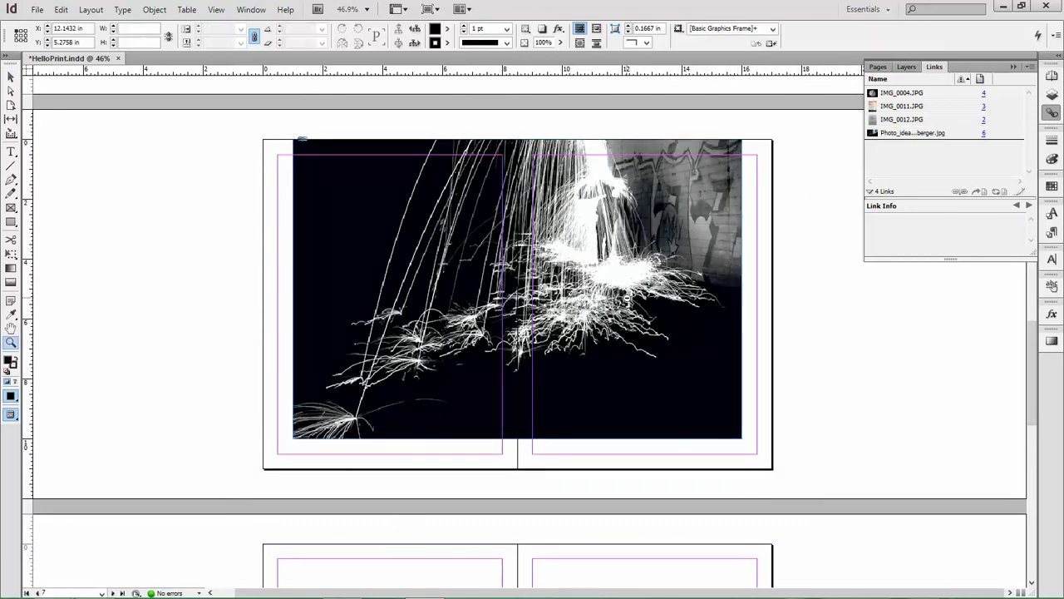
{"action": "left_click", "coordinate": [632, 282], "text": "alt"}
{"action": "left_click", "coordinate": [546, 279], "text": "alt"}
{"action": "left_click_drag", "start_coordinate": [546, 278], "coordinate": [620, 311]}
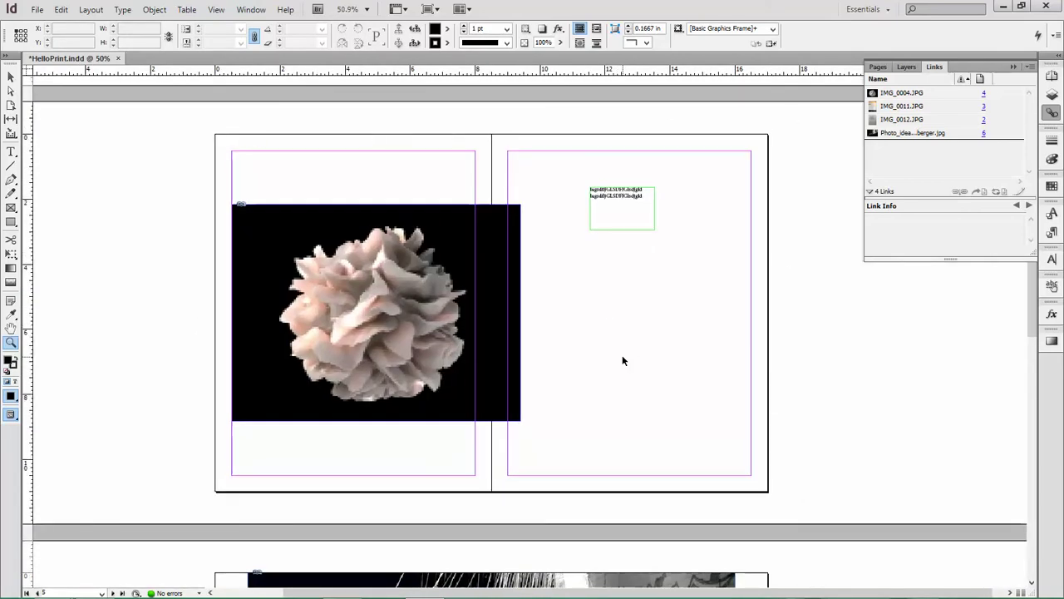
{"action": "key", "text": "v"}
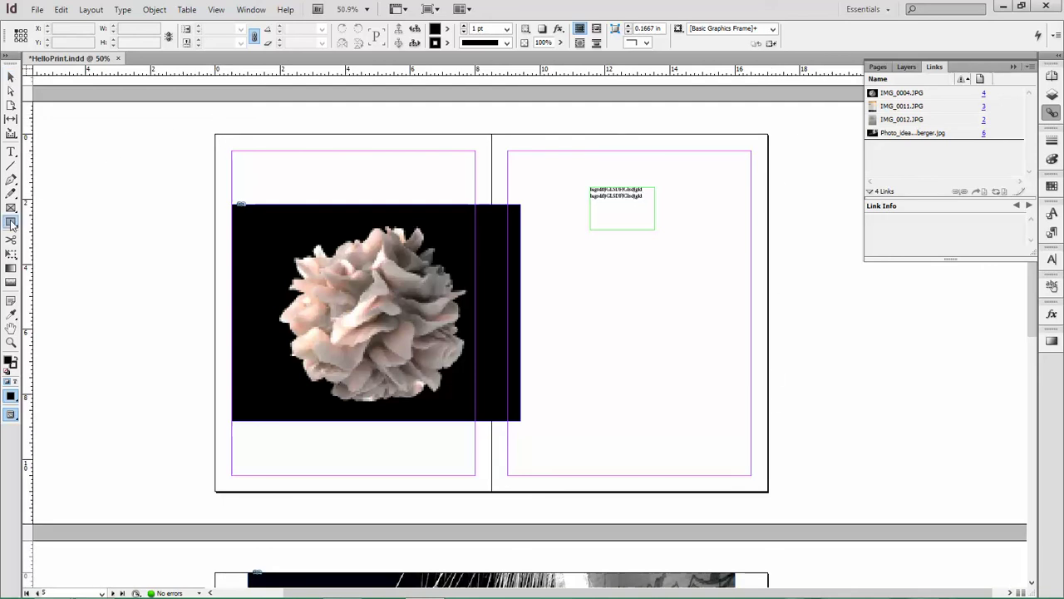
{"action": "left_click", "coordinate": [1051, 94]}
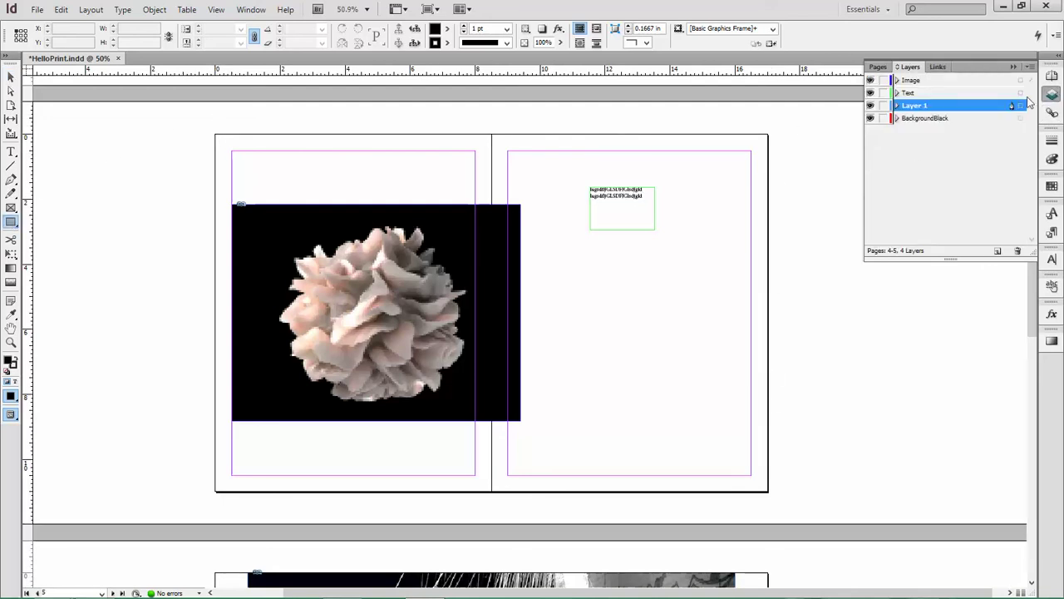
{"action": "left_click", "coordinate": [923, 119]}
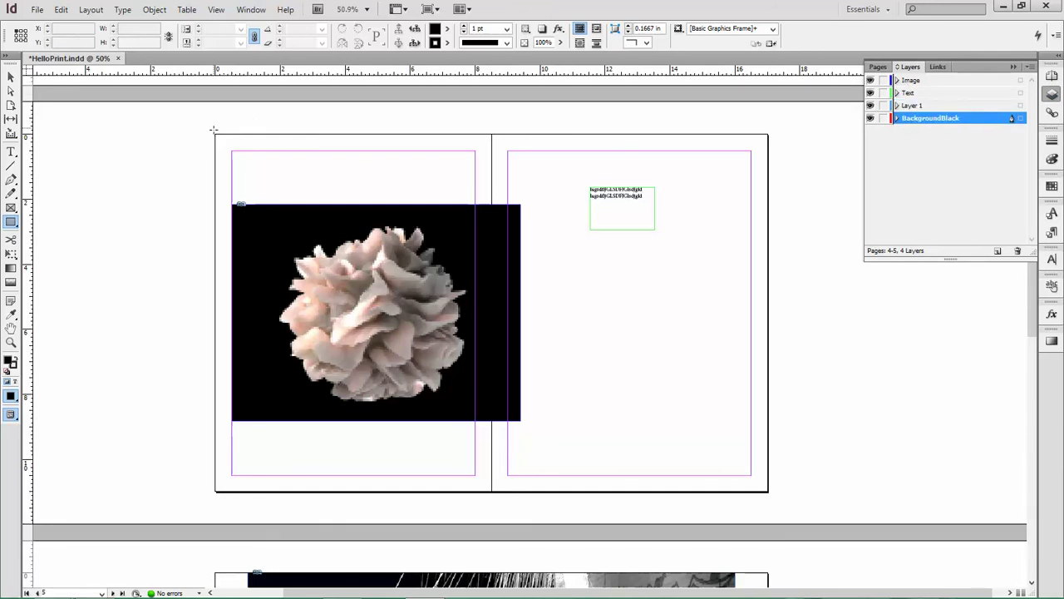
{"action": "left_click_drag", "start_coordinate": [214, 134], "coordinate": [768, 491]}
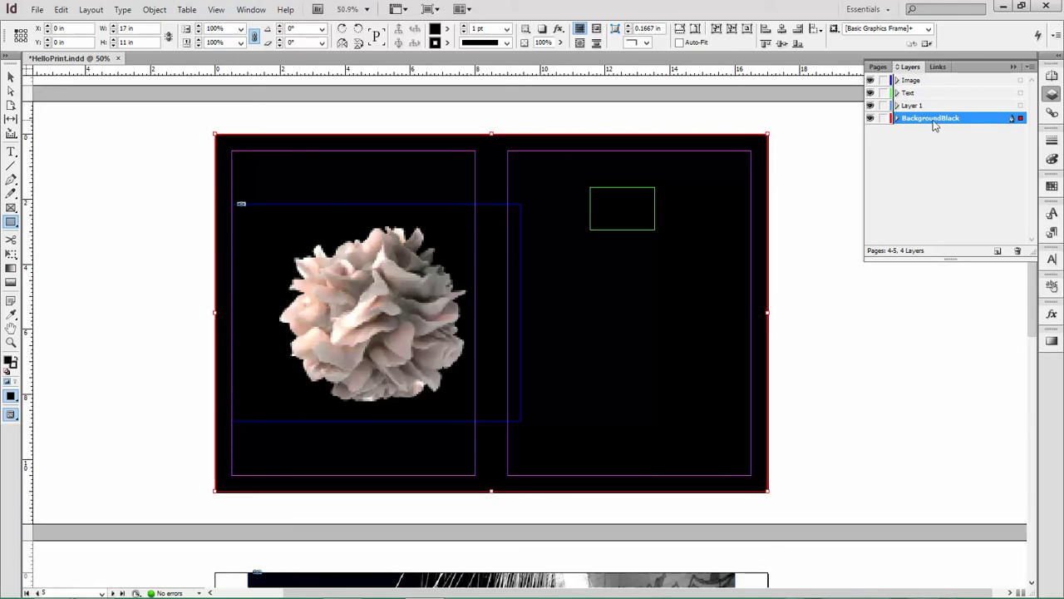
Move the BackgroundBlack layer to the top of the layer stack
{"action": "left_click_drag", "start_coordinate": [936, 121], "coordinate": [919, 80]}
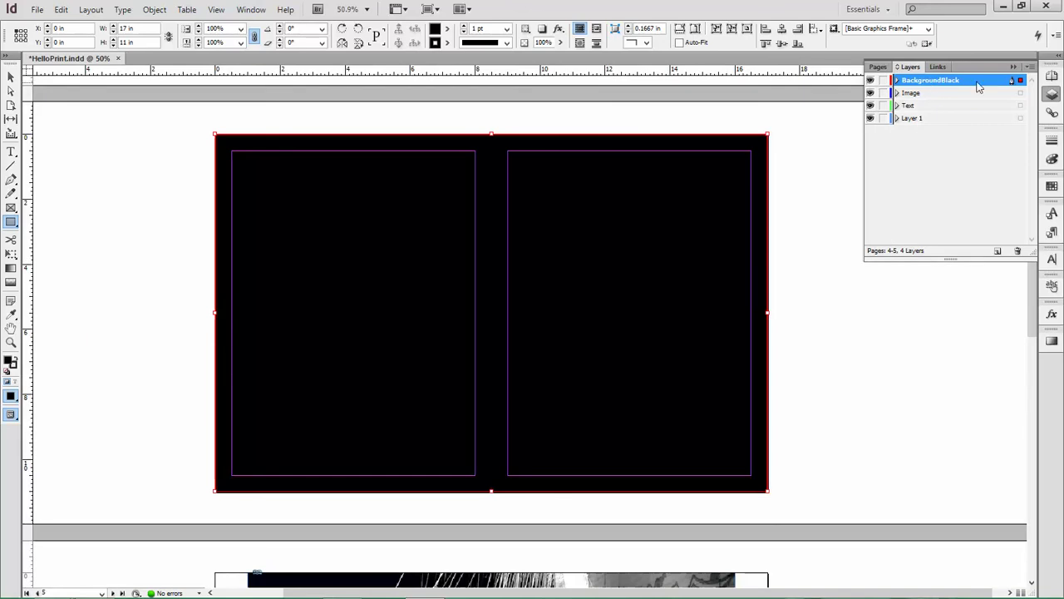
{"action": "left_click", "coordinate": [1030, 66]}
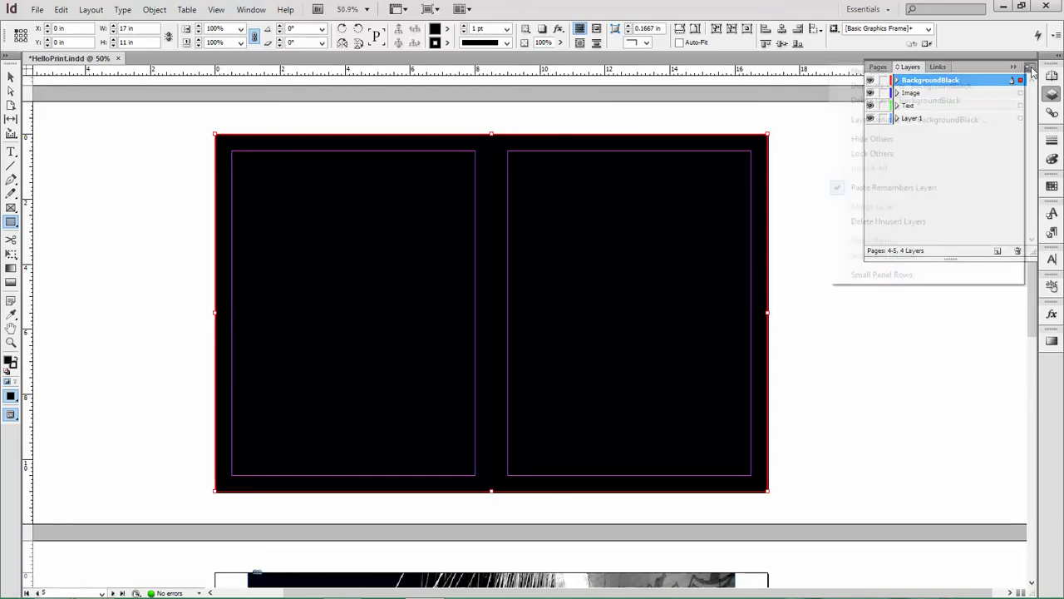
{"action": "left_click", "coordinate": [849, 350]}
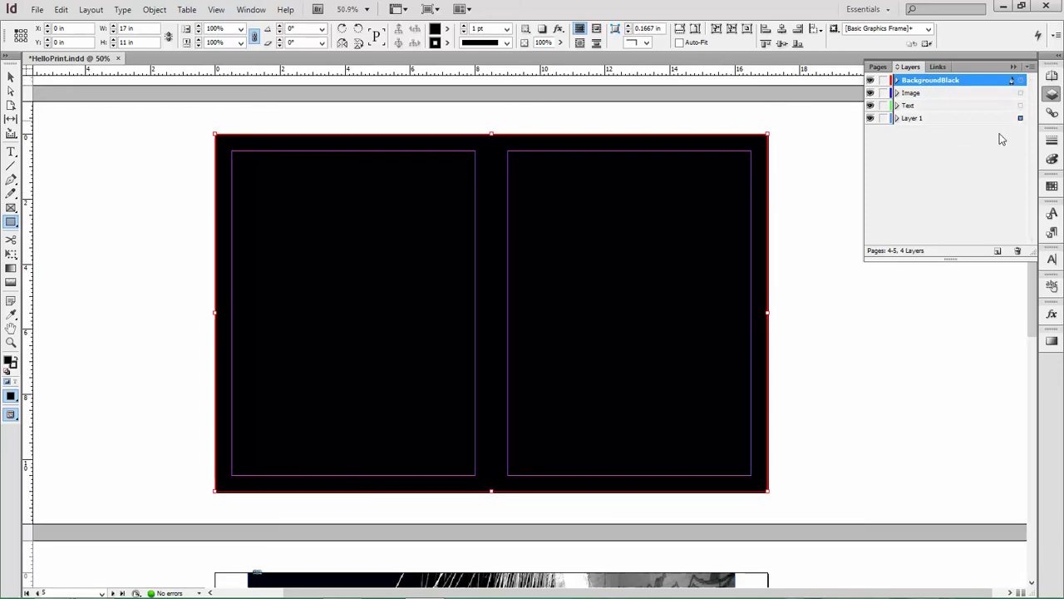
Move the black rectangle to Layer 1, make that layer active and select the rectangle on the page
{"action": "left_click", "coordinate": [956, 118]}
{"action": "key", "text": "ctrl+shift+a"}
{"action": "key", "text": "v"}
{"action": "left_click", "coordinate": [754, 216]}
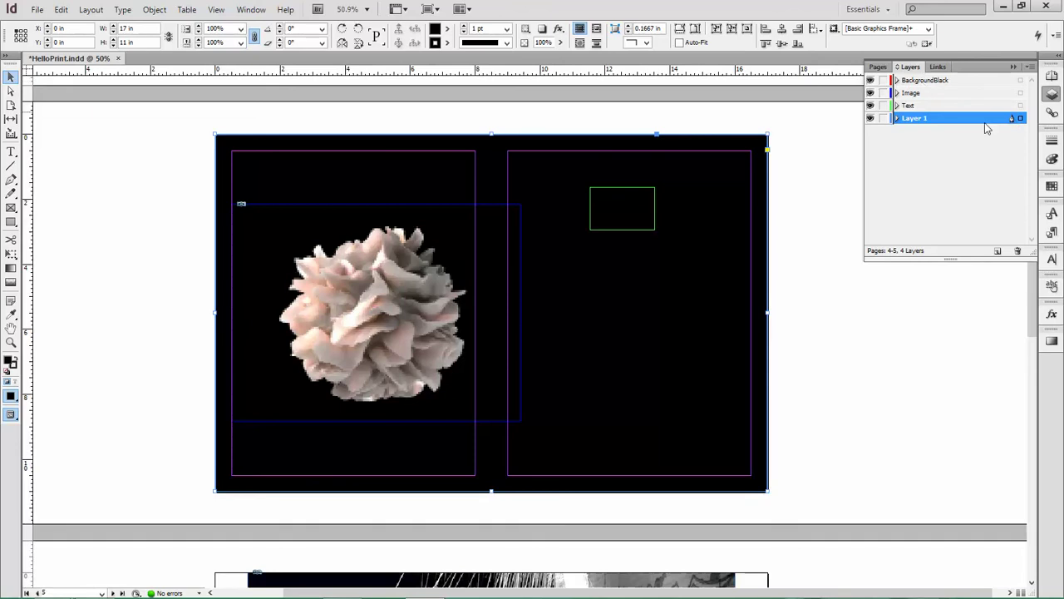
Return the black rectangle to the BackgroundBlack layer and place that layer between the Text layer and Layer 1
{"action": "left_click_drag", "start_coordinate": [1021, 90], "coordinate": [1020, 80]}
{"action": "left_click_drag", "start_coordinate": [920, 84], "coordinate": [915, 113]}
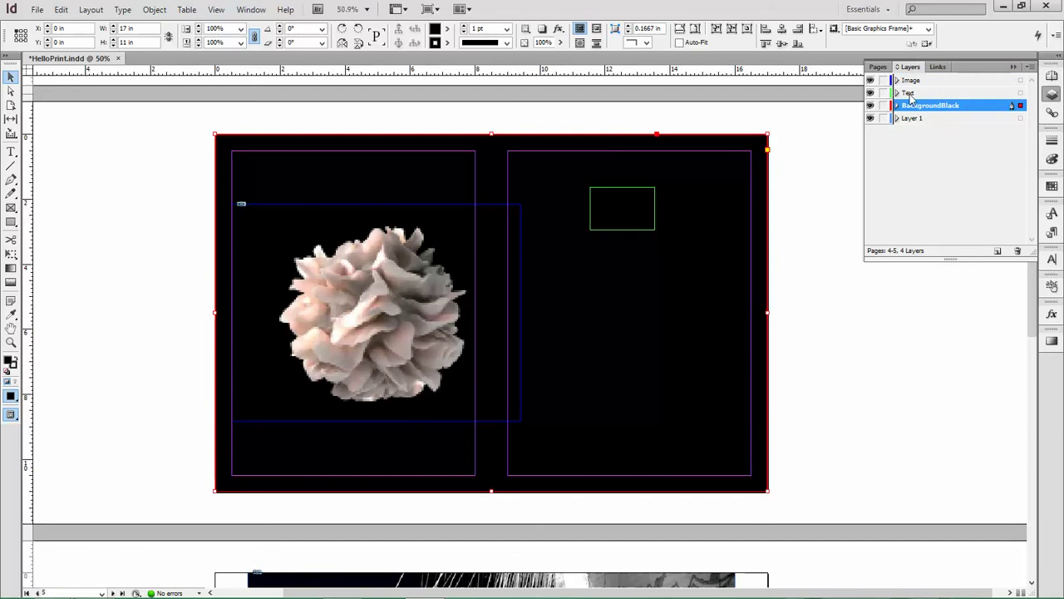
{"action": "left_click", "coordinate": [808, 202]}
Recolor all the text in the page 5 frame to a 0% black tint and deselect it
{"action": "left_click", "coordinate": [618, 211]}
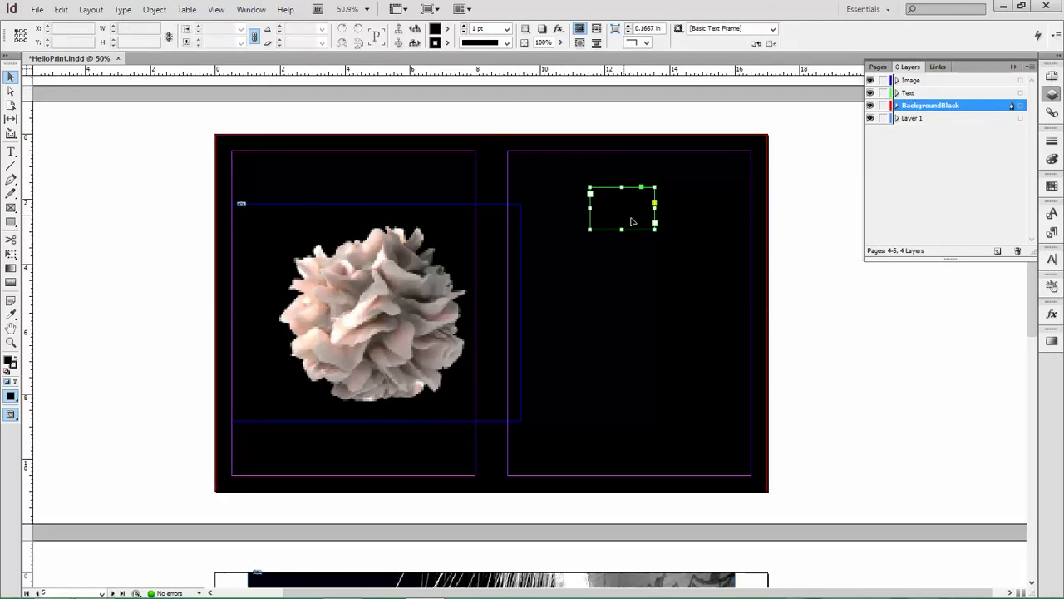
{"action": "double_click", "coordinate": [622, 209]}
{"action": "key", "text": "ctrl+a"}
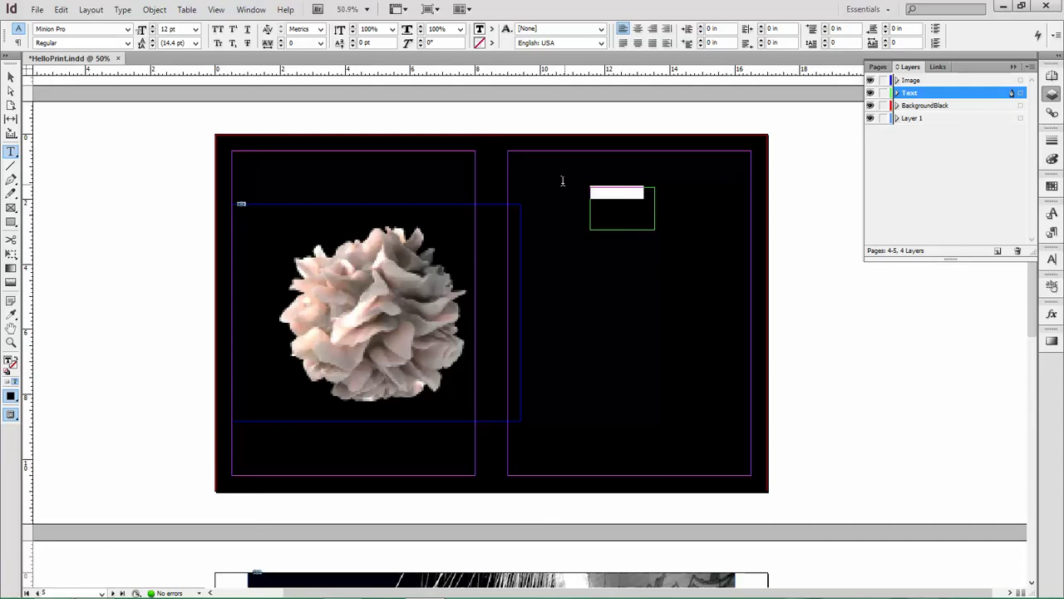
{"action": "left_click", "coordinate": [1052, 159]}
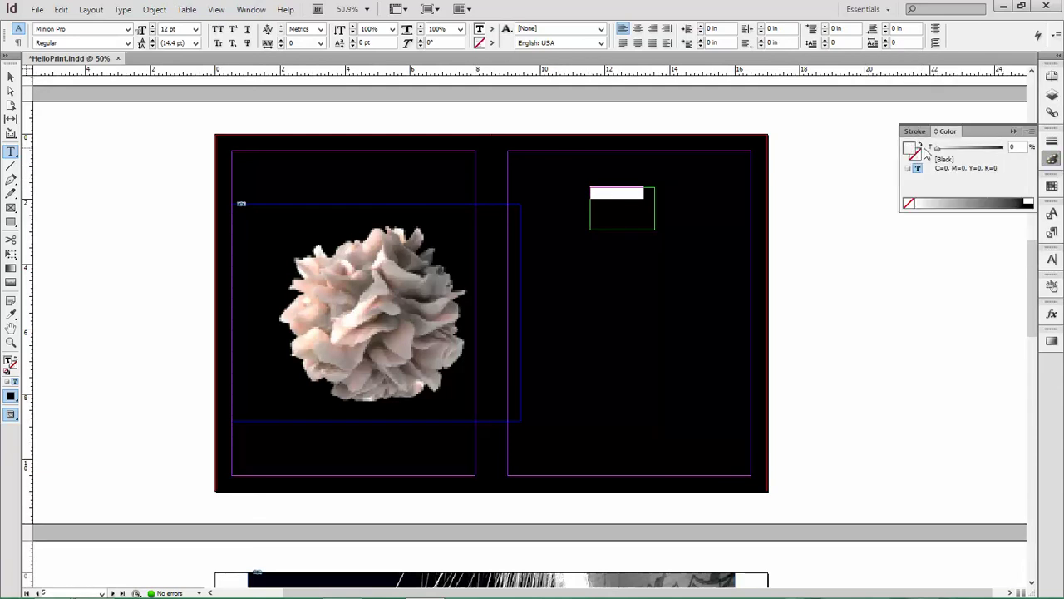
{"action": "left_click", "coordinate": [918, 203]}
{"action": "left_click", "coordinate": [827, 295]}
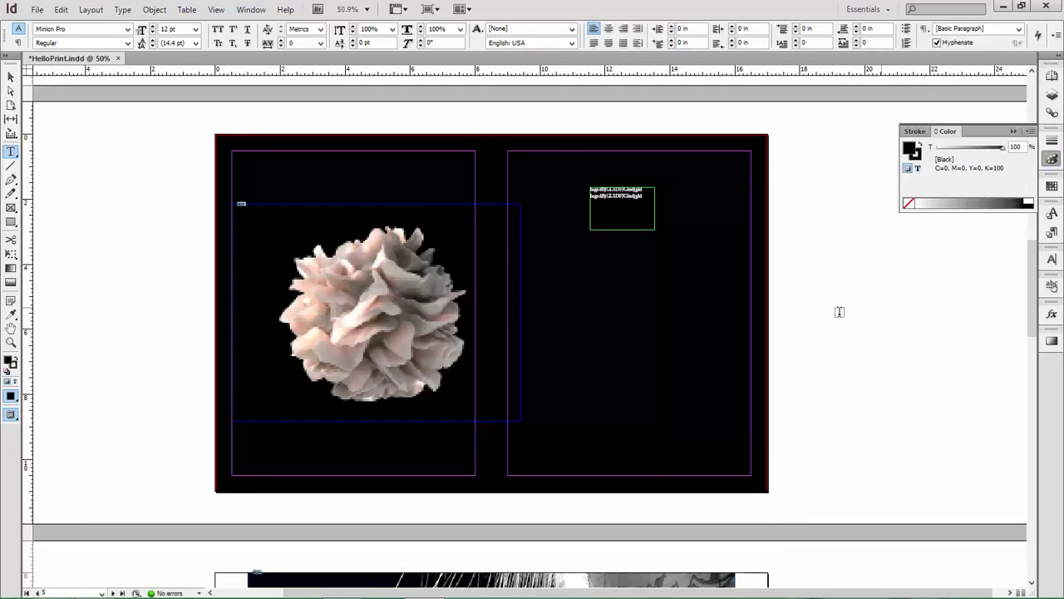
Draw a black 17 x 11 in rectangle covering the whole sparks spread on pages 6-7 and deselect it
{"action": "scroll", "coordinate": [807, 274], "scroll_direction": "down", "scroll_amount": 5}
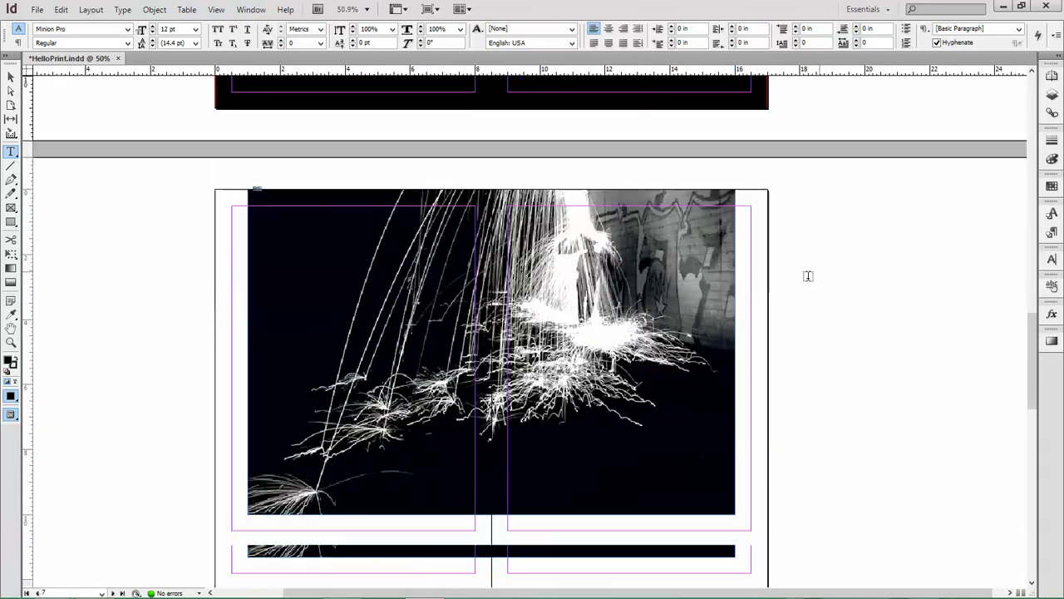
{"action": "left_click", "coordinate": [13, 223]}
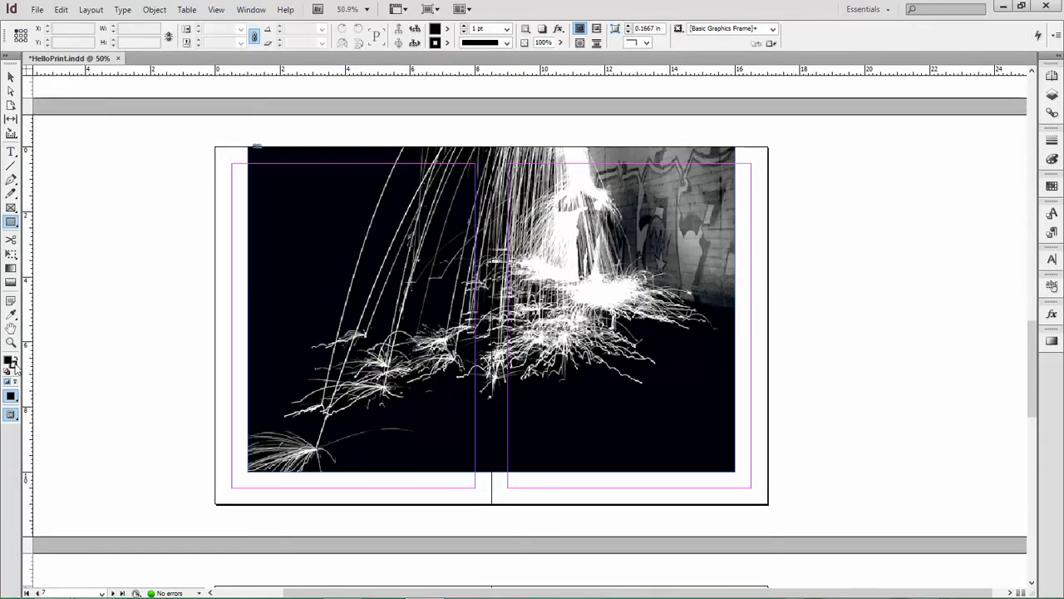
{"action": "left_click_drag", "start_coordinate": [218, 150], "coordinate": [769, 505]}
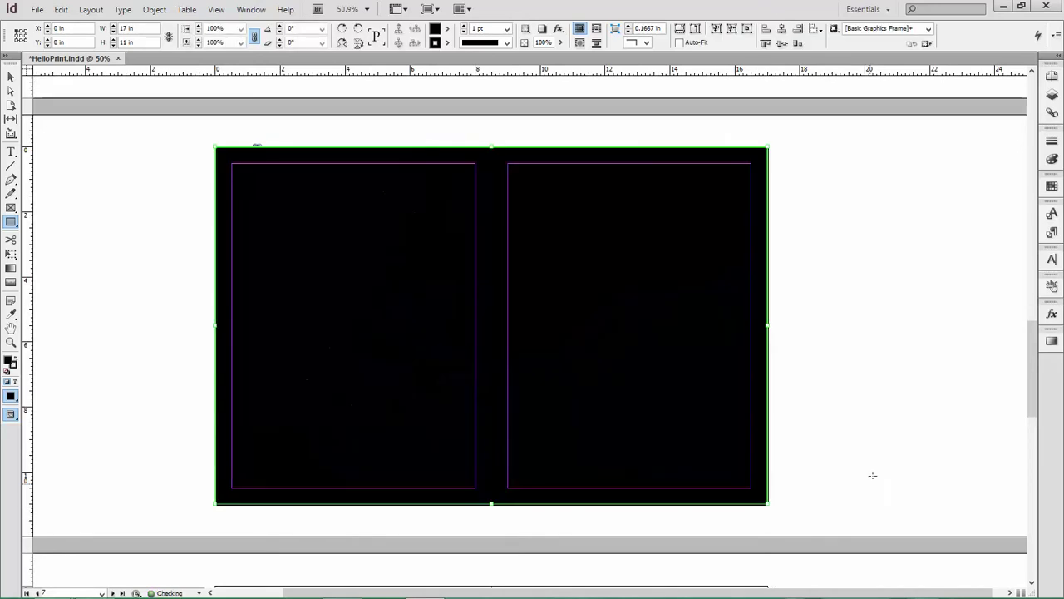
{"action": "key", "text": "v"}
{"action": "left_click", "coordinate": [840, 295]}
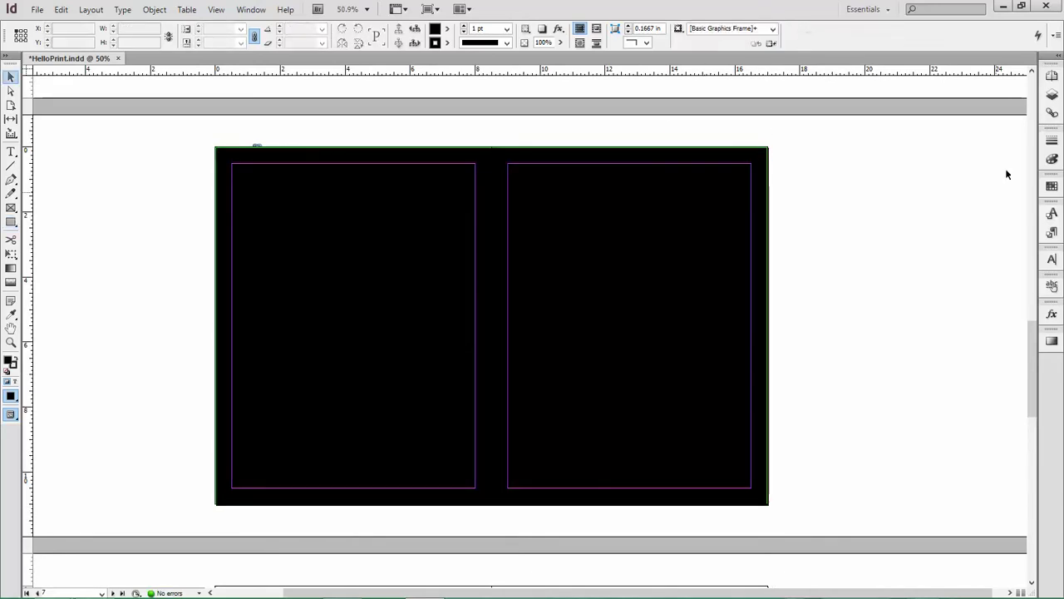
Move the black rectangle on pages 6-7 from the Text layer to the BackgroundBlack layer and deselect it
{"action": "left_click", "coordinate": [1051, 94]}
{"action": "left_click", "coordinate": [767, 197]}
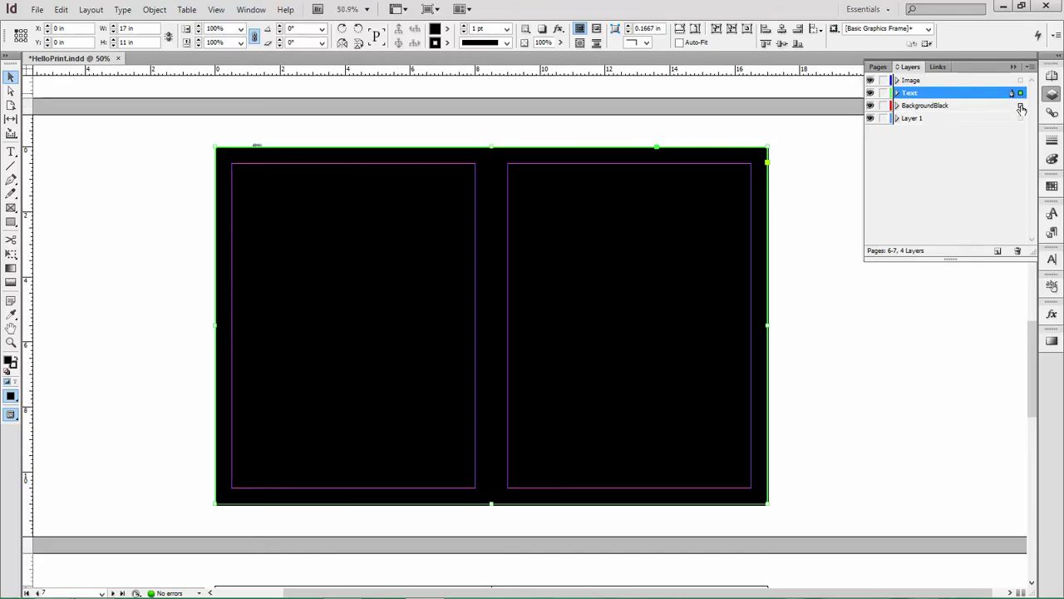
{"action": "left_click_drag", "start_coordinate": [1023, 110], "coordinate": [1021, 106]}
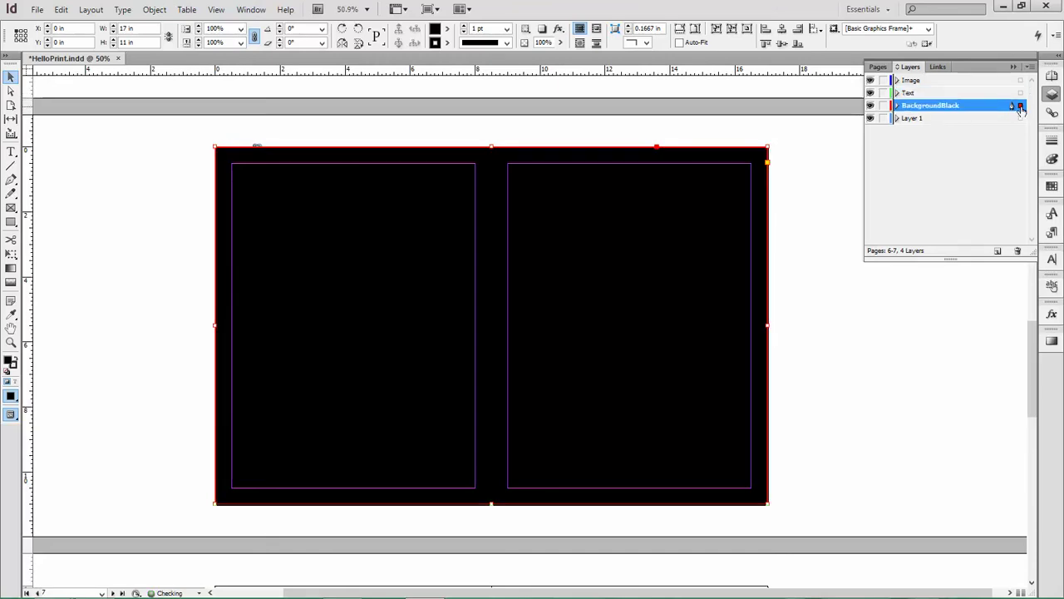
{"action": "left_click", "coordinate": [850, 322]}
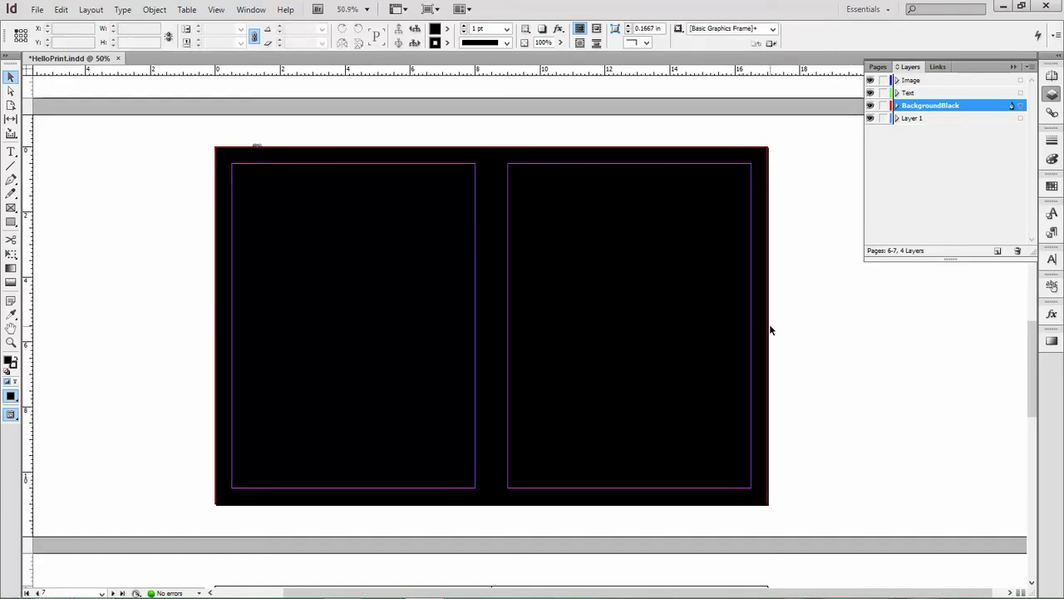
Hide BackgroundBlack temporarily to move the sparks photo from Layer 1 to the Image layer, and show the background again
{"action": "left_click", "coordinate": [870, 106]}
{"action": "left_click", "coordinate": [686, 268]}
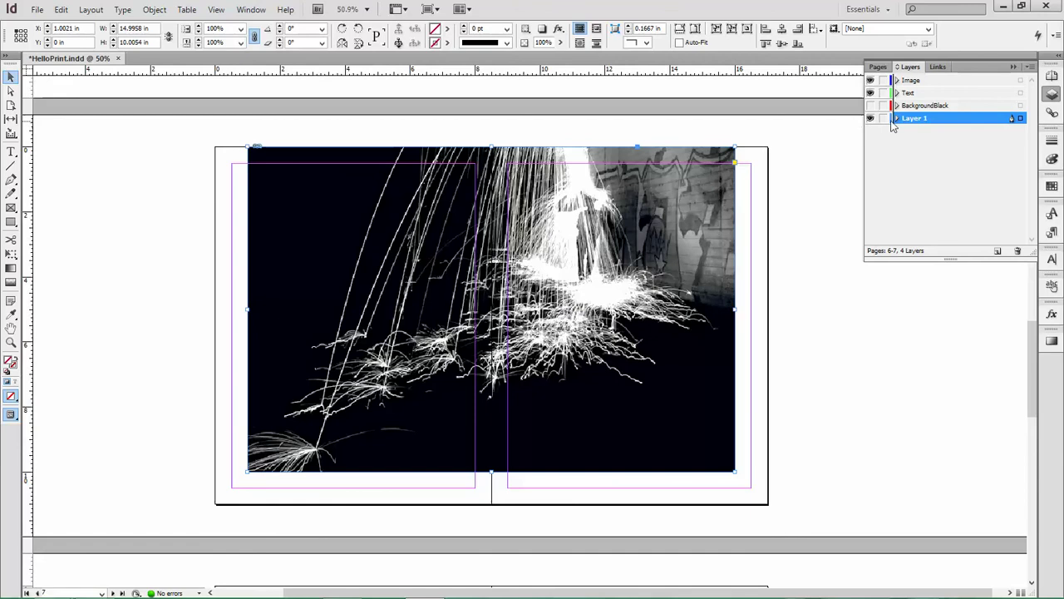
{"action": "left_click_drag", "start_coordinate": [1023, 120], "coordinate": [1020, 80]}
{"action": "left_click", "coordinate": [869, 106]}
{"action": "left_click", "coordinate": [810, 321]}
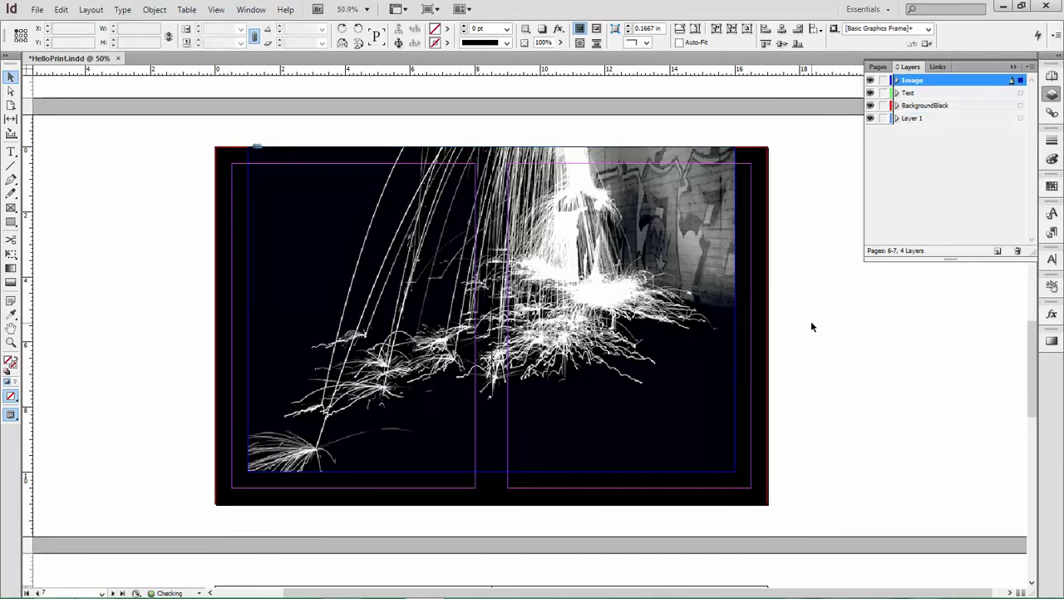
{"action": "left_click", "coordinate": [1014, 66]}
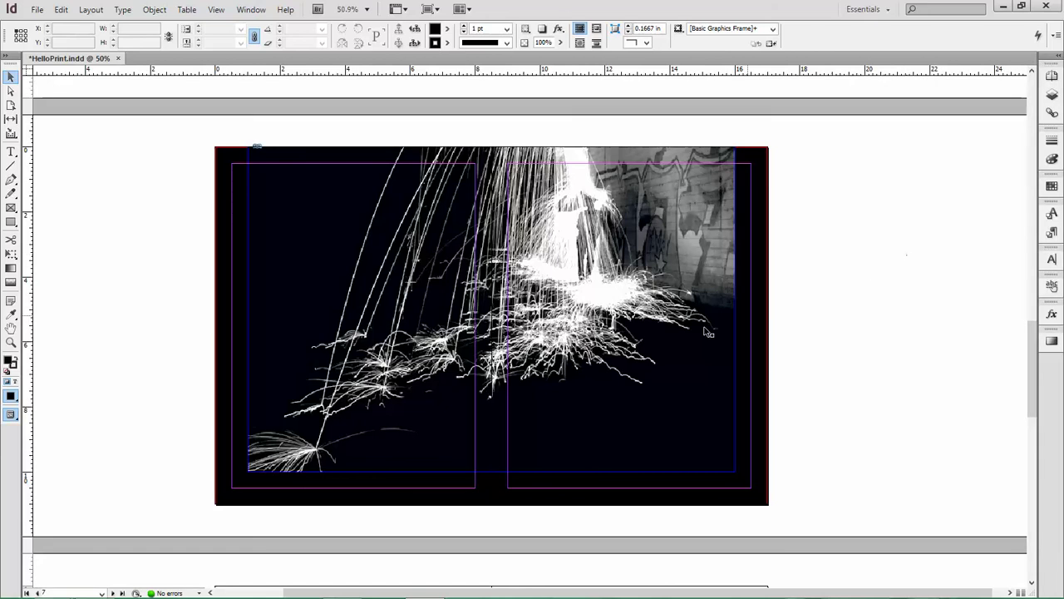
Check the sparks spread and the flower spread in Presentation mode and return to the normal view
{"action": "left_click_drag", "start_coordinate": [12, 417], "coordinate": [55, 470]}
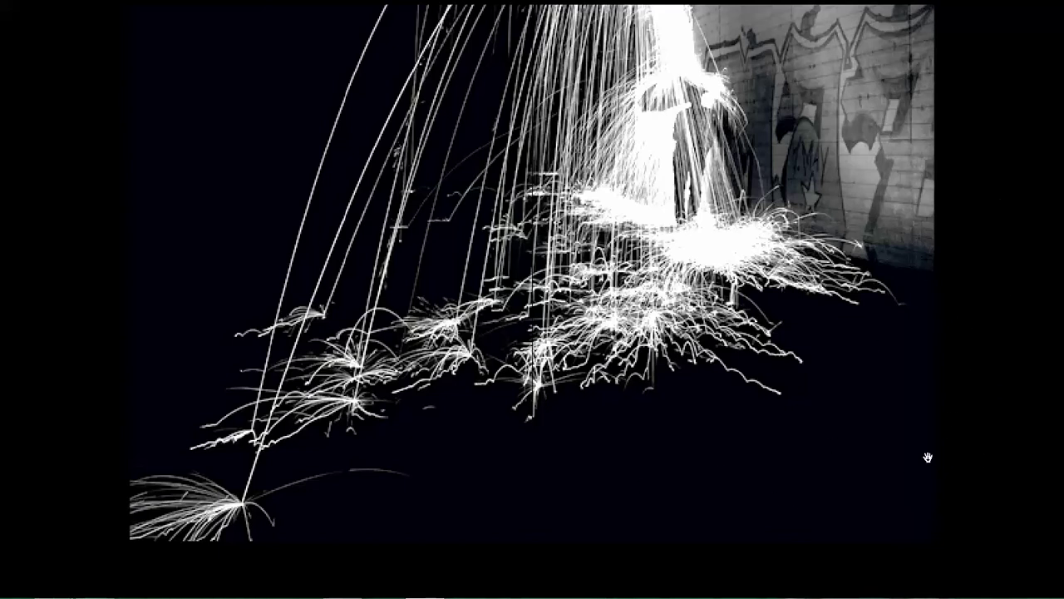
{"action": "key", "text": "Escape"}
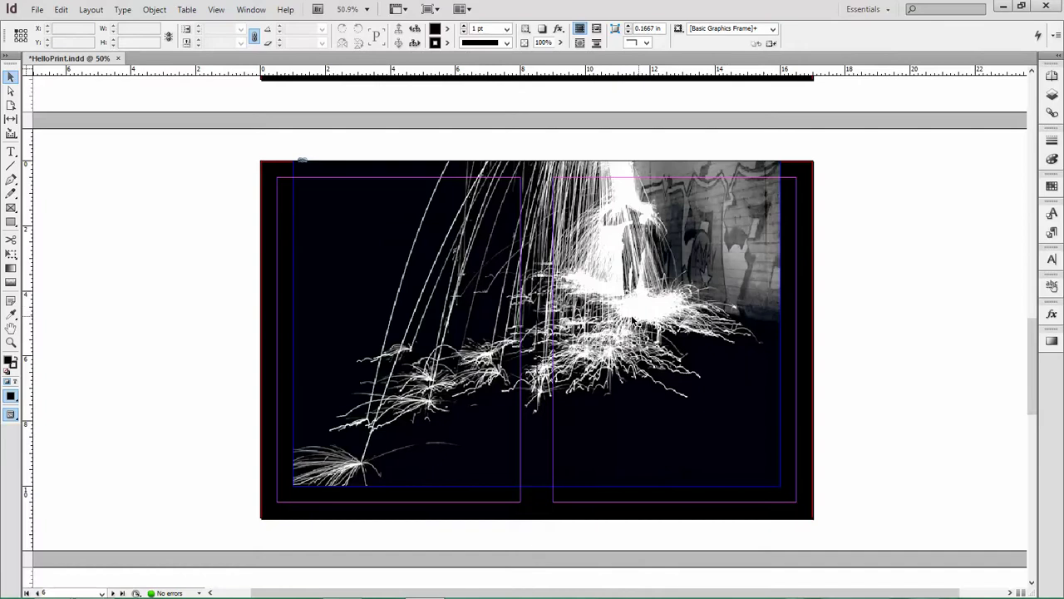
{"action": "scroll", "coordinate": [632, 321], "scroll_direction": "up", "scroll_amount": 5}
{"action": "left_click", "coordinate": [9, 415]}
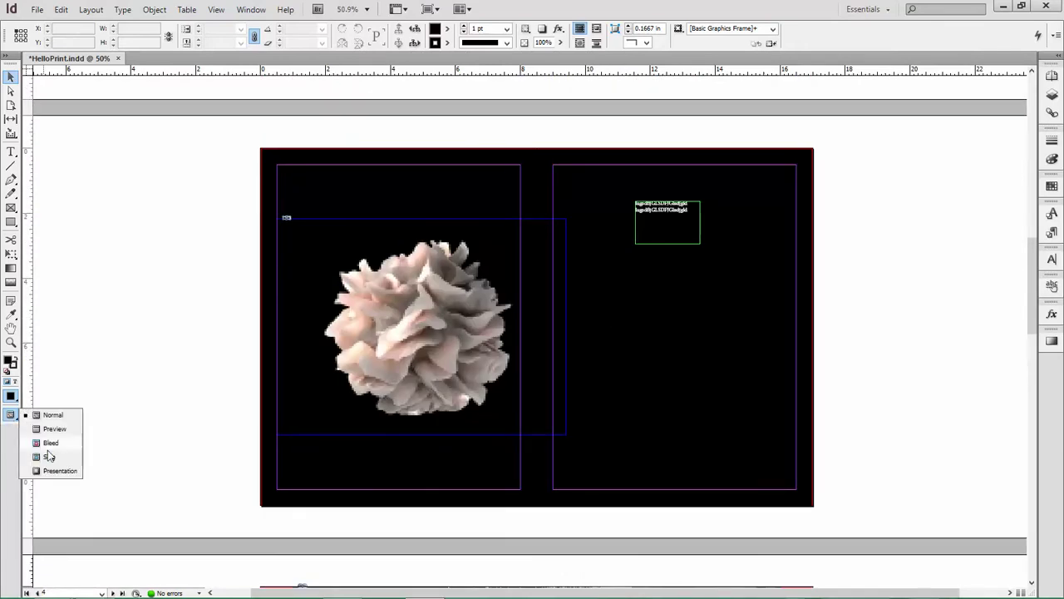
{"action": "left_click", "coordinate": [50, 468]}
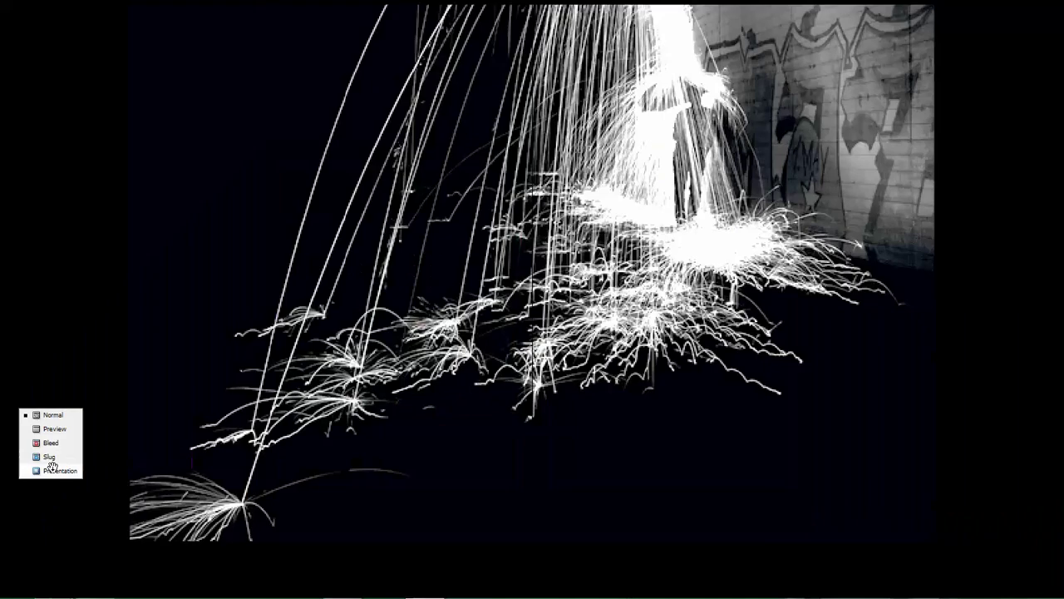
{"action": "left_click", "coordinate": [585, 340]}
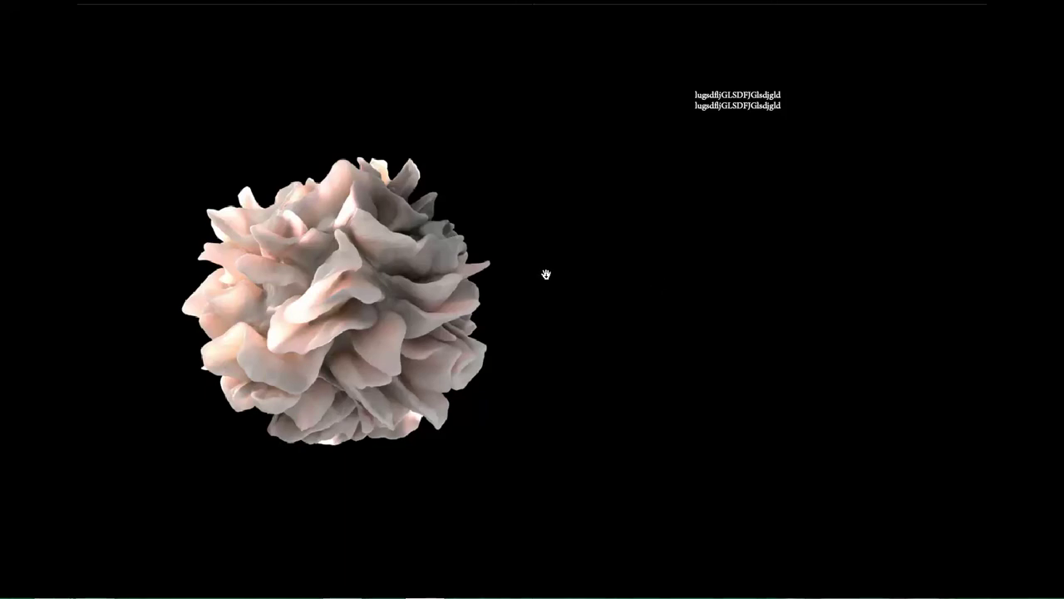
{"action": "key", "text": "Escape"}
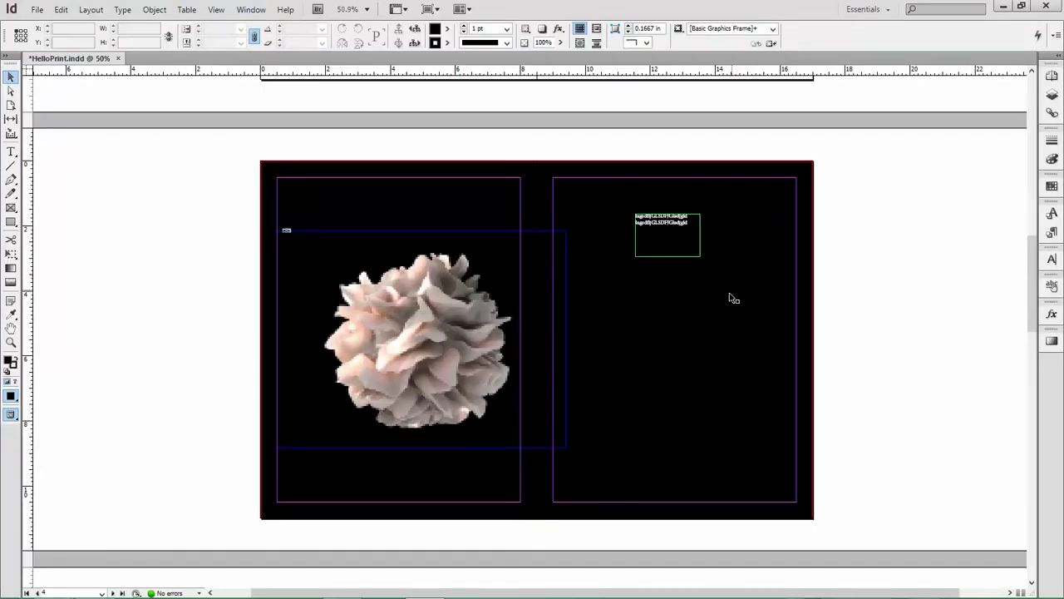
Select the background rectangle on pages 4-5 and fill it with a brown sampled from the flower using the Eyedropper
{"action": "key", "text": "z"}
{"action": "left_click_drag", "start_coordinate": [186, 141], "coordinate": [804, 510]}
{"action": "key", "text": "v"}
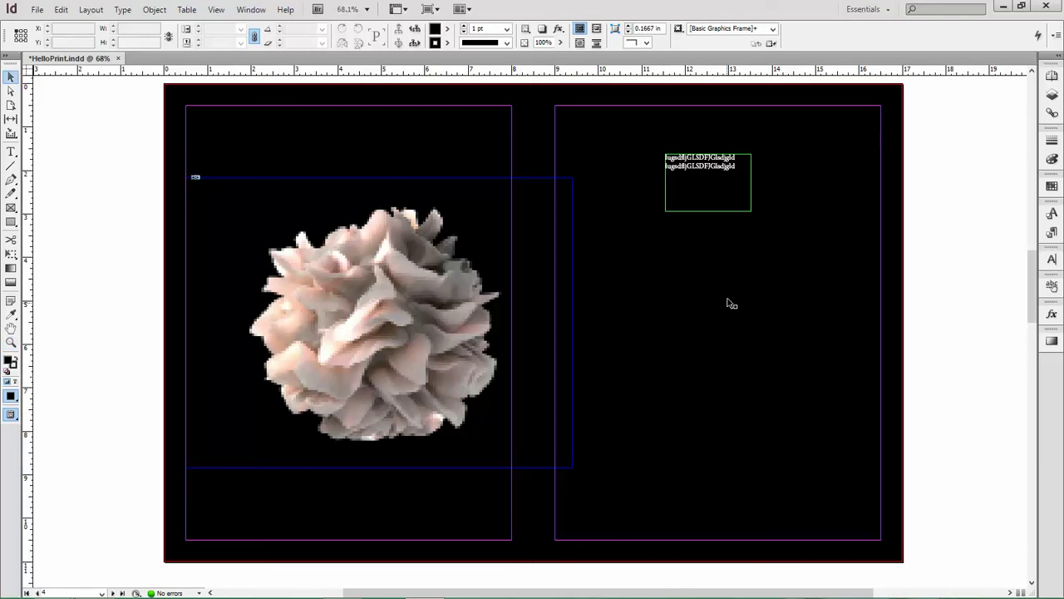
{"action": "left_click", "coordinate": [665, 243]}
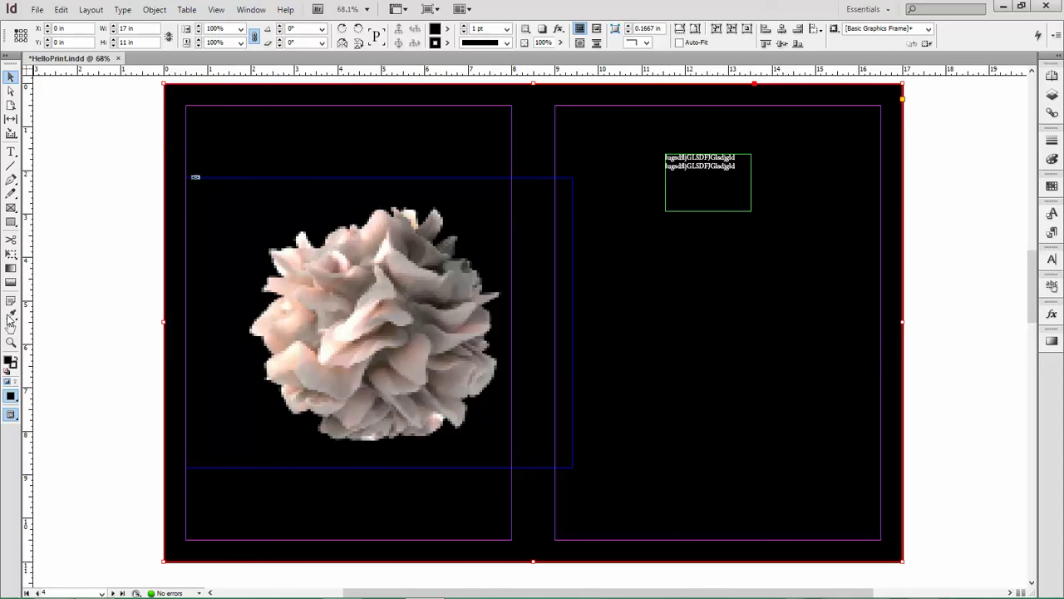
{"action": "left_click", "coordinate": [11, 317]}
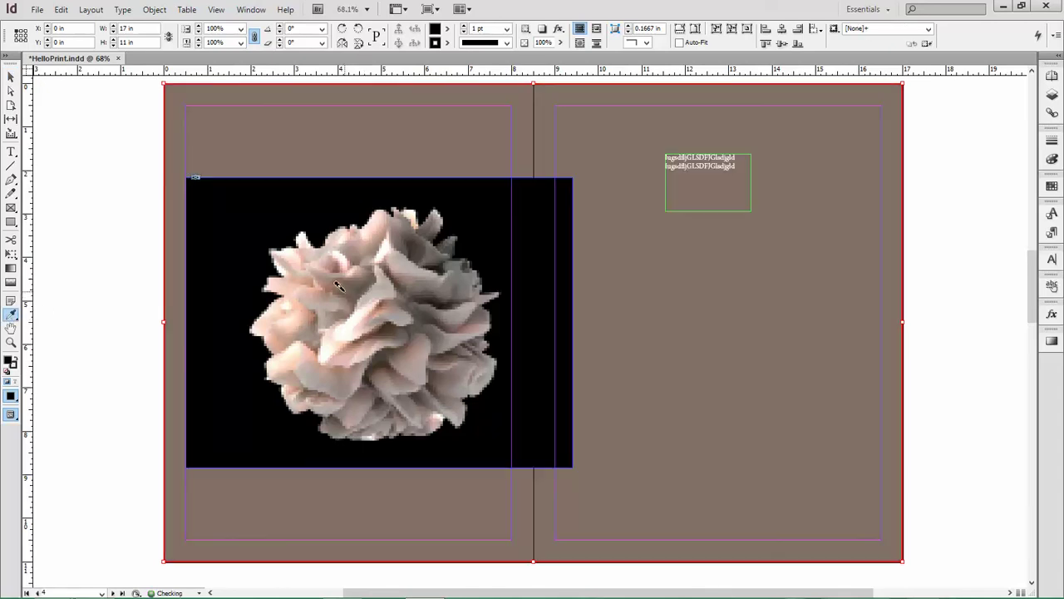
{"action": "left_click", "coordinate": [339, 286]}
{"action": "key", "text": "v"}
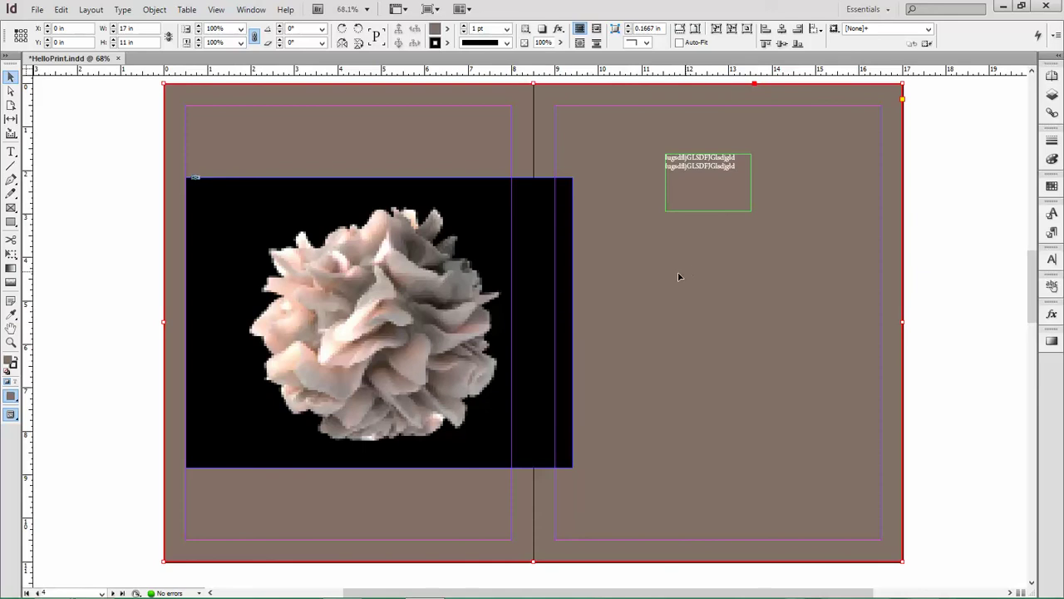
Try a pale pink and a grey-brown sampled from the flower petals as the pages 4-5 background fill
{"action": "left_click", "coordinate": [12, 314]}
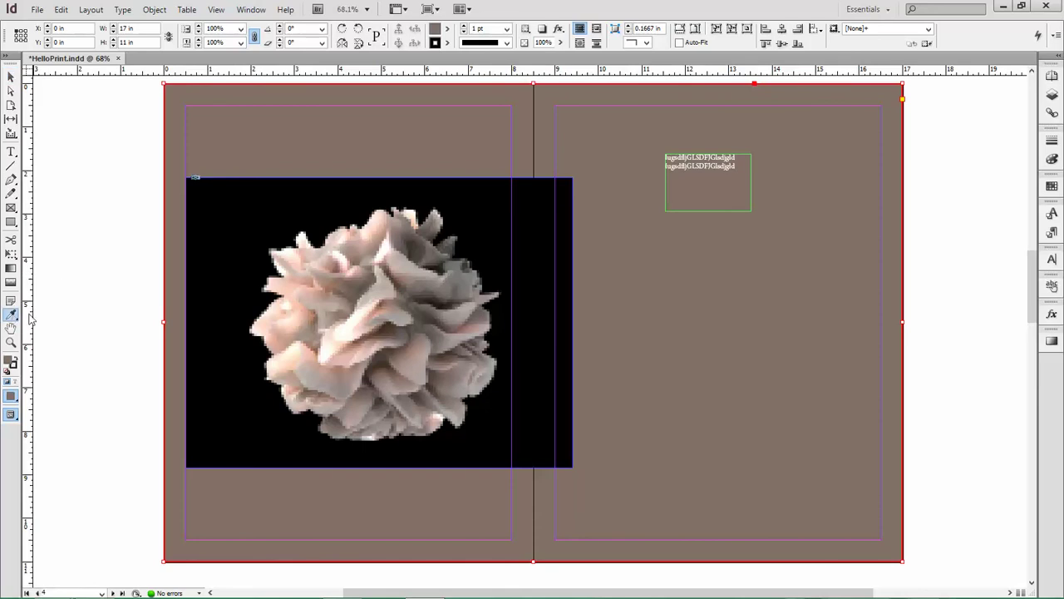
{"action": "left_click", "coordinate": [372, 304]}
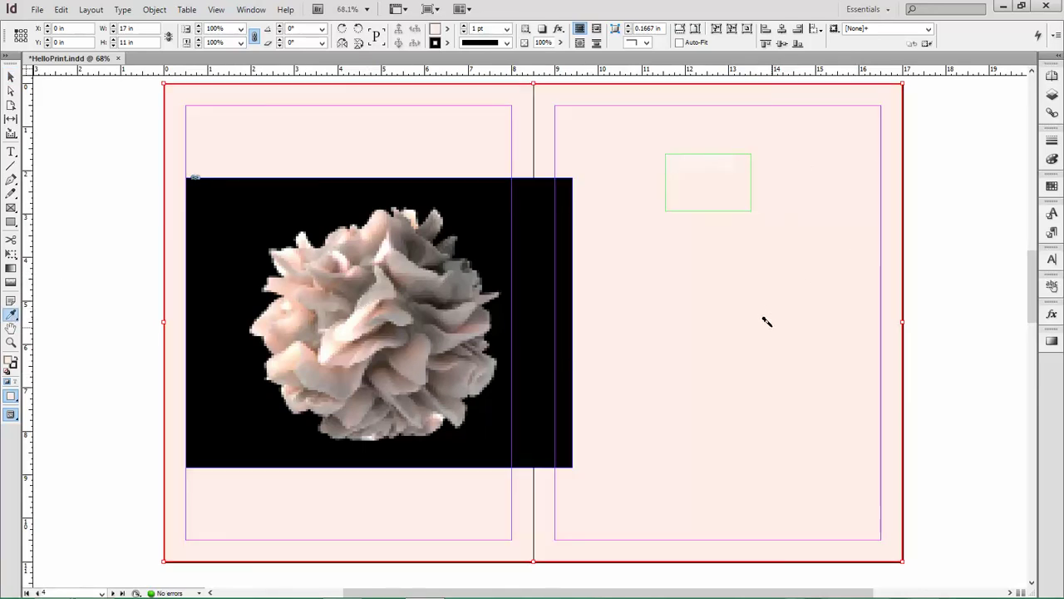
{"action": "key", "text": "v"}
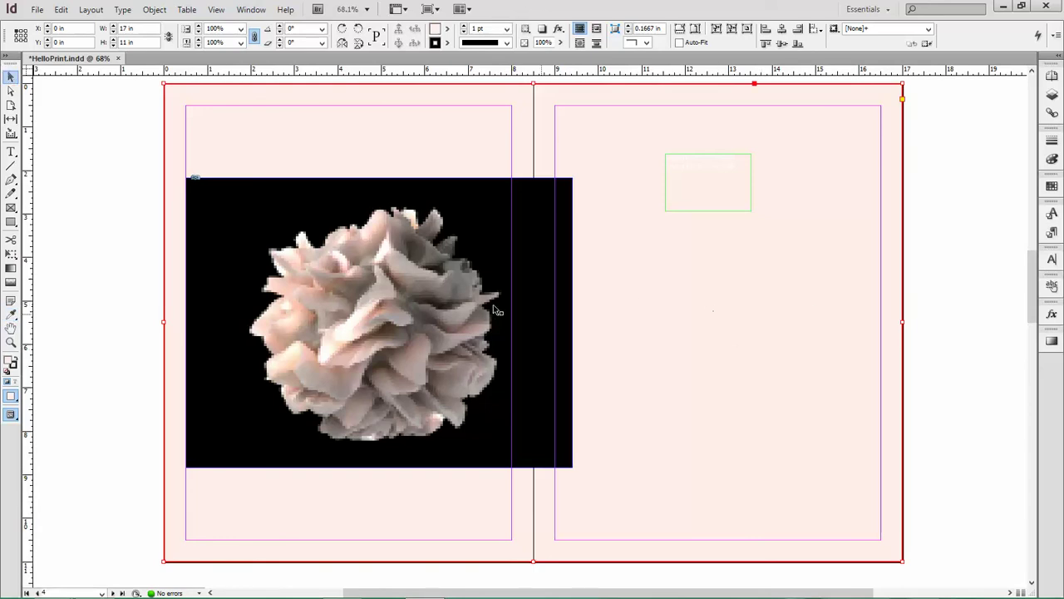
{"action": "left_click", "coordinate": [12, 312]}
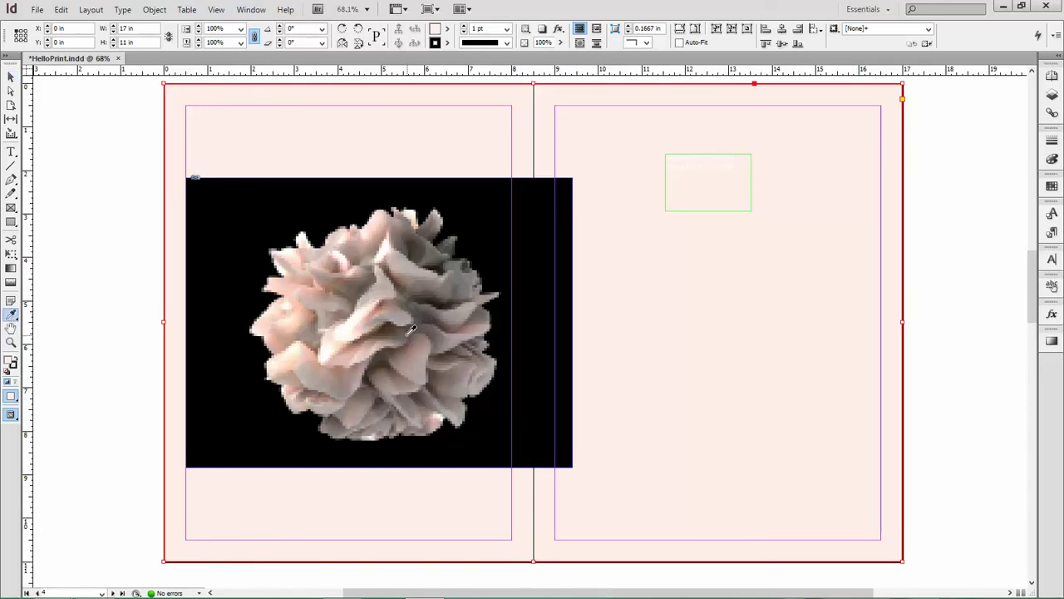
{"action": "left_click", "coordinate": [444, 321]}
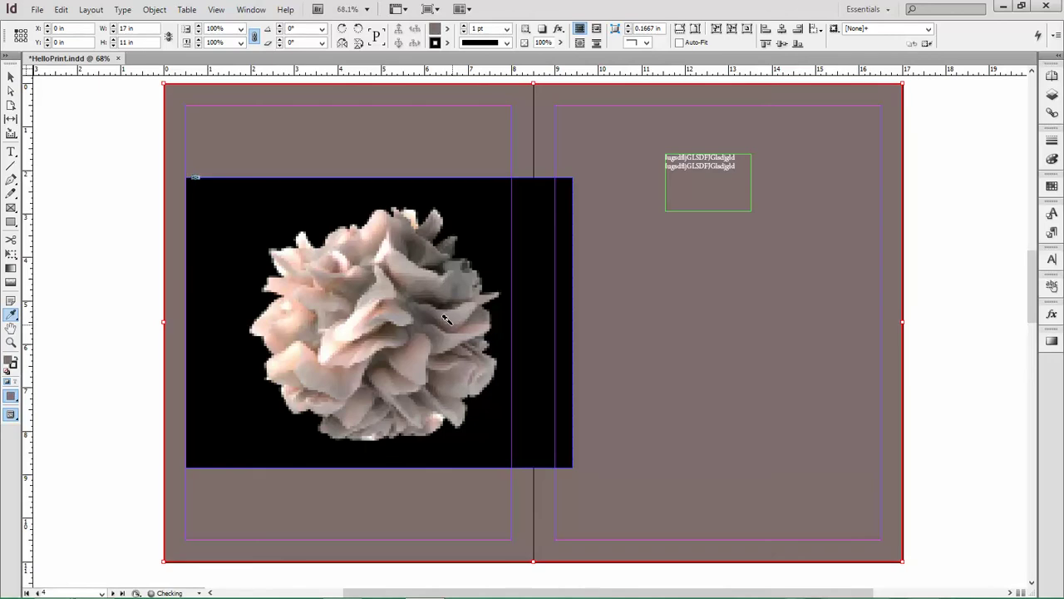
{"action": "key", "text": "v"}
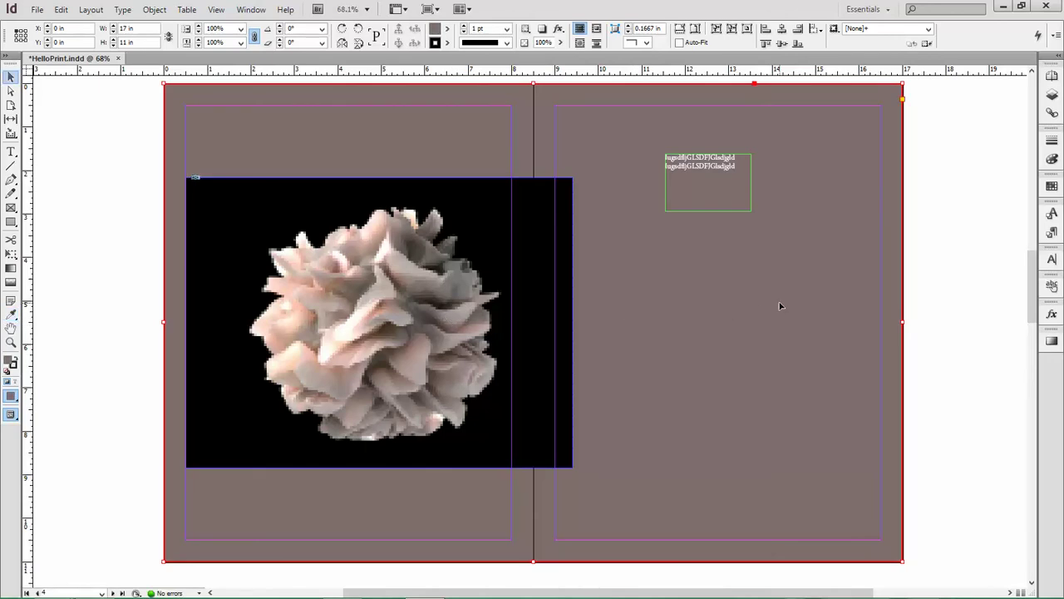
{"action": "left_click", "coordinate": [919, 190]}
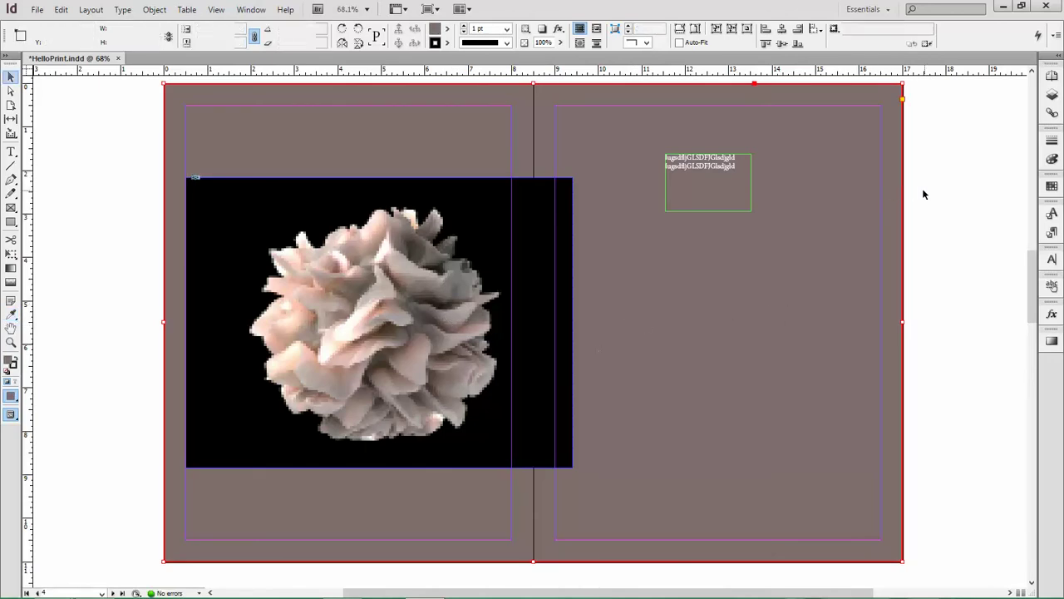
{"action": "left_click", "coordinate": [867, 182]}
Refill the pages 4-5 background rectangle with the black sampled from the flower image's backdrop and deselect it
{"action": "left_click", "coordinate": [10, 317]}
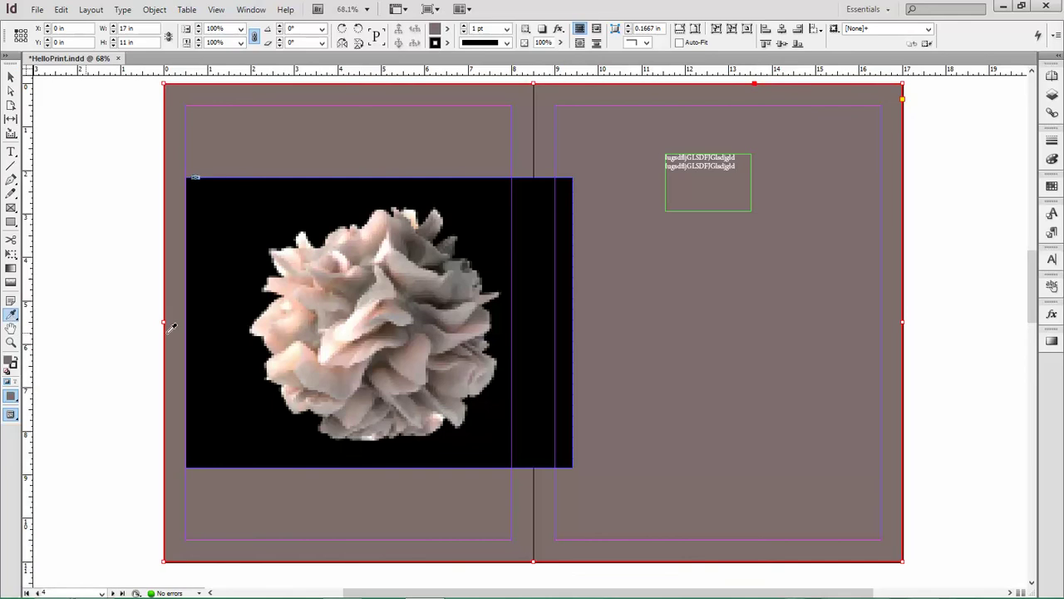
{"action": "left_click", "coordinate": [529, 212]}
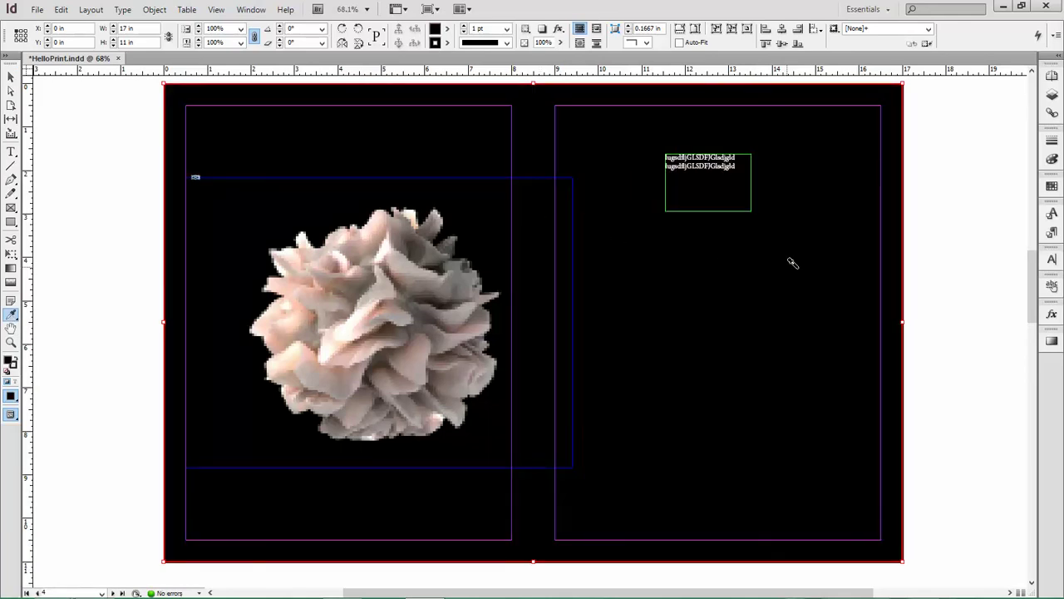
{"action": "left_click", "coordinate": [918, 283]}
Fill the pages 6-7 background rectangle with the dark color sampled from the sparks photo and view the spread in Presentation mode
{"action": "scroll", "coordinate": [579, 252], "scroll_direction": "down", "scroll_amount": 10}
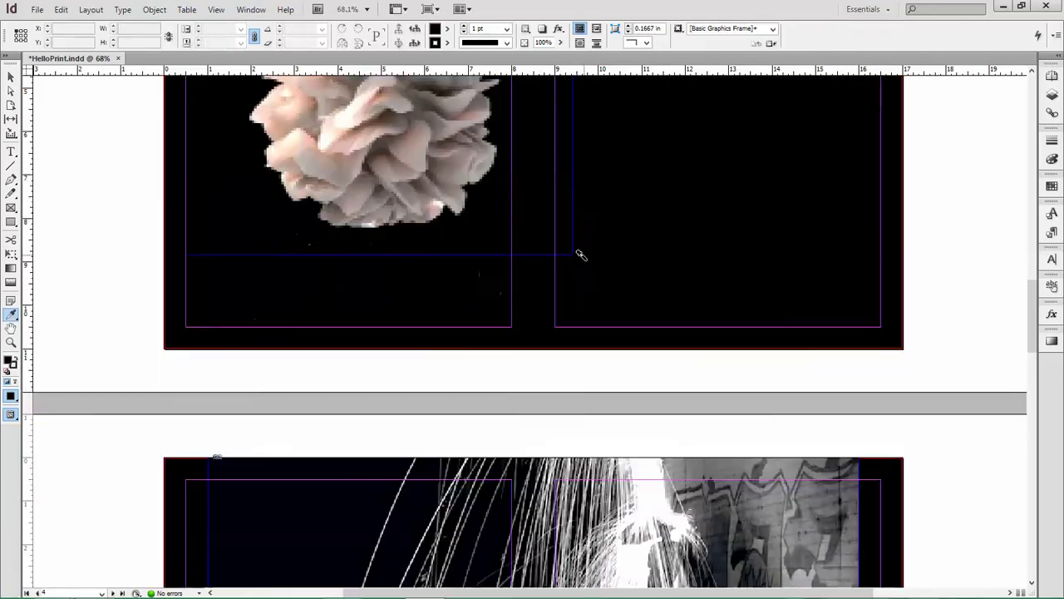
{"action": "scroll", "coordinate": [572, 278], "scroll_direction": "up", "scroll_amount": 3}
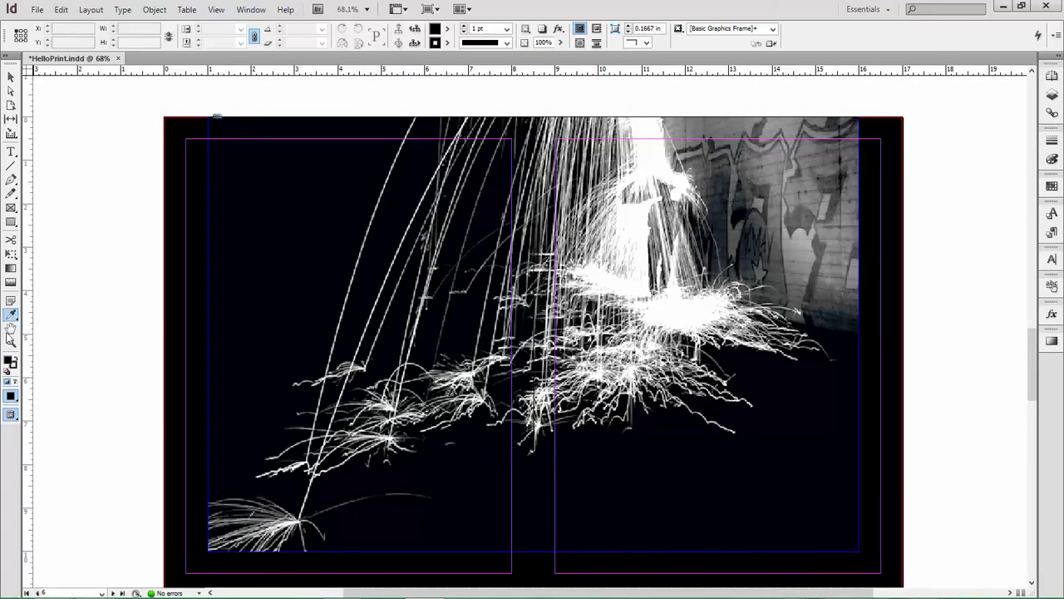
{"action": "key", "text": "v"}
{"action": "left_click", "coordinate": [887, 308]}
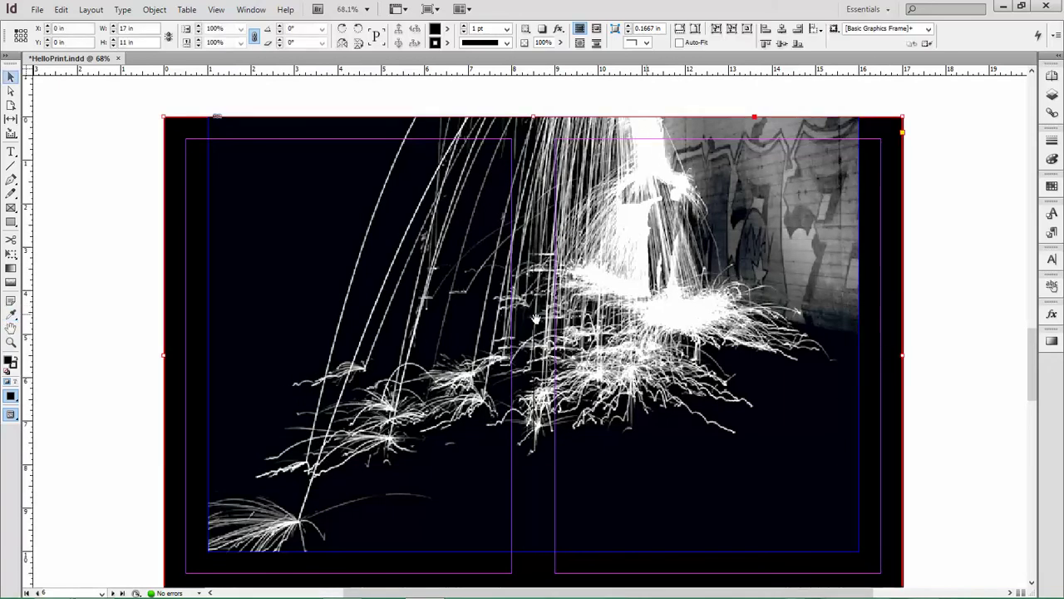
{"action": "left_click", "coordinate": [11, 316]}
{"action": "scroll", "coordinate": [848, 408], "scroll_direction": "down", "scroll_amount": 3}
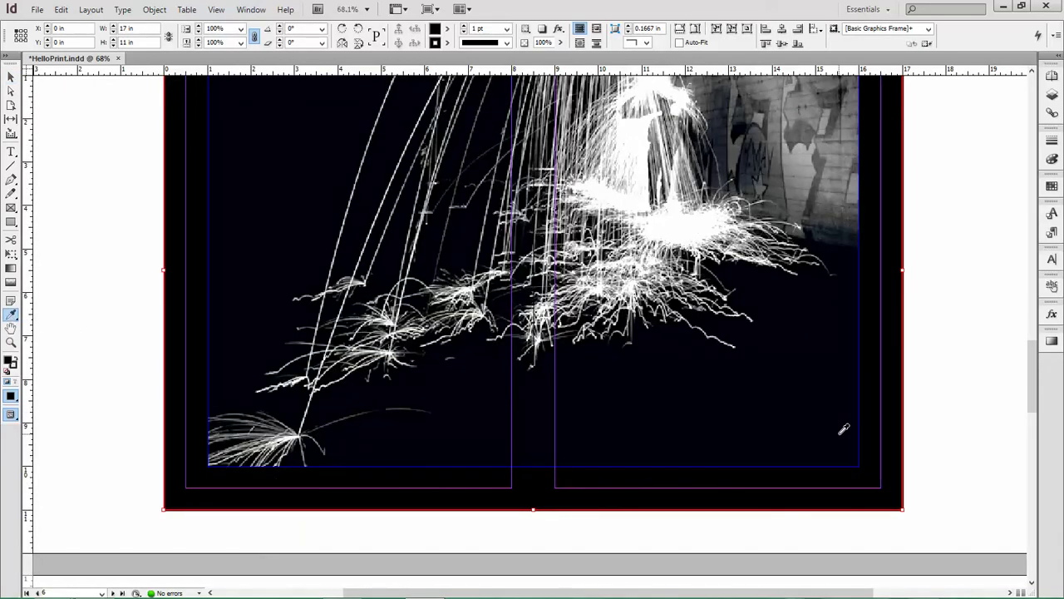
{"action": "left_click", "coordinate": [940, 428]}
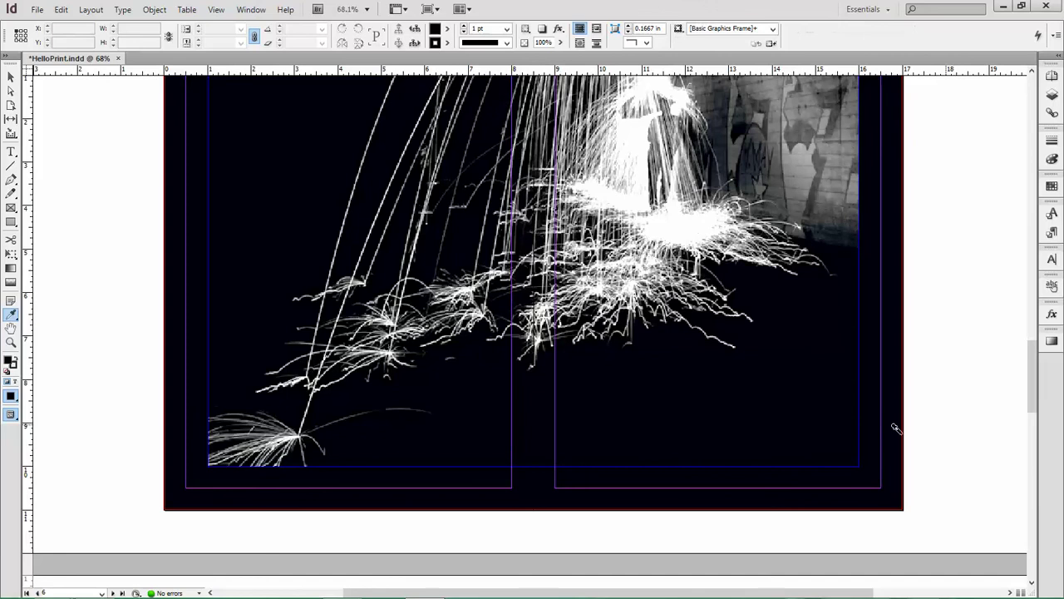
{"action": "left_click_drag", "start_coordinate": [16, 418], "coordinate": [50, 470]}
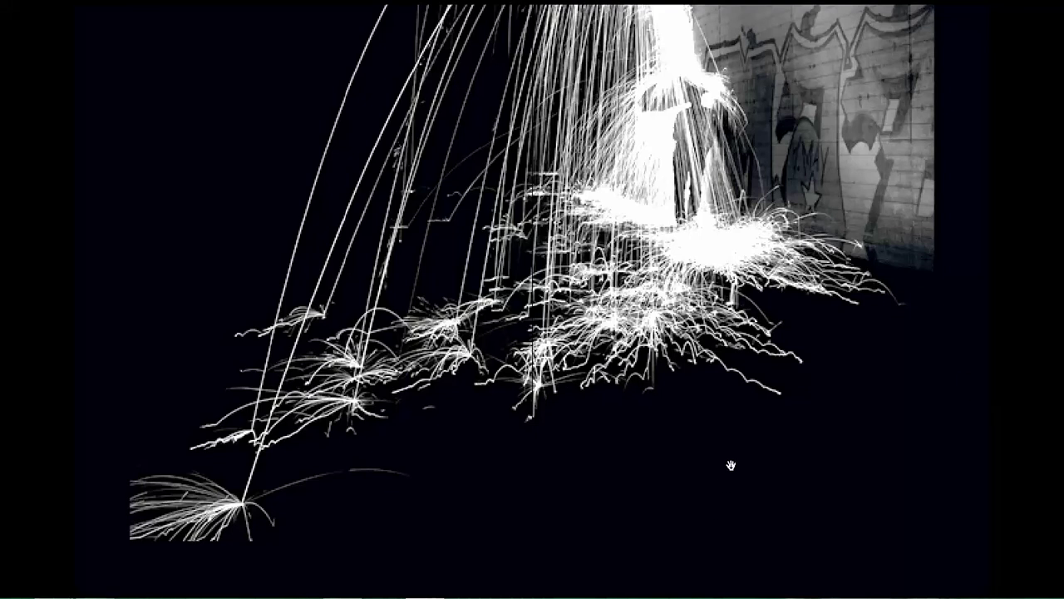
Exit Presentation mode and refill the pages 6-7 background rectangle with the dark color sampled from the lower part of the sparks photo
{"action": "key", "text": "Escape"}
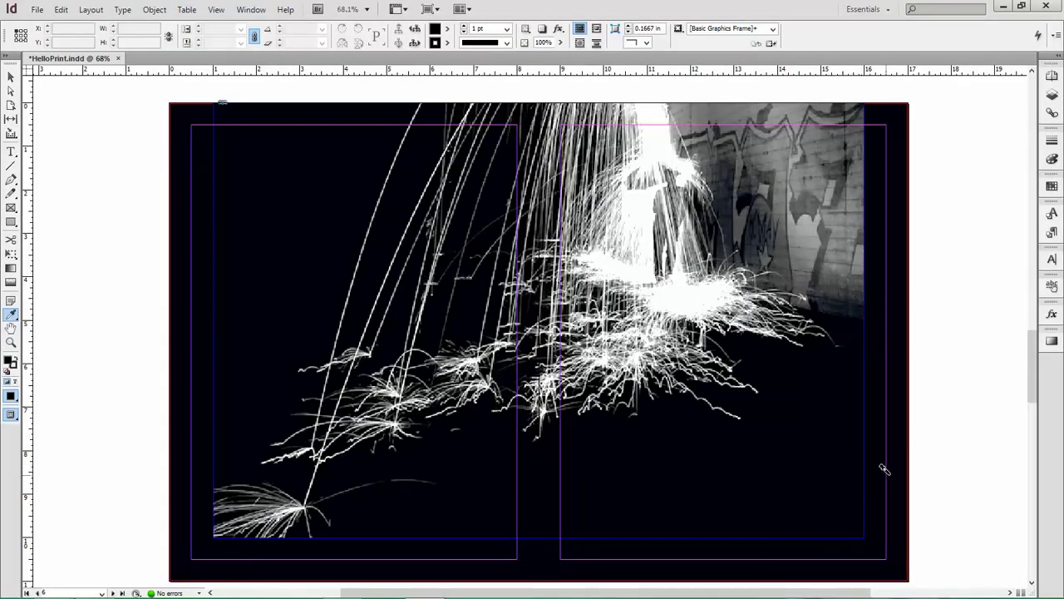
{"action": "key", "text": "v"}
{"action": "left_click", "coordinate": [893, 456]}
{"action": "scroll", "coordinate": [893, 470], "scroll_direction": "down", "scroll_amount": 1}
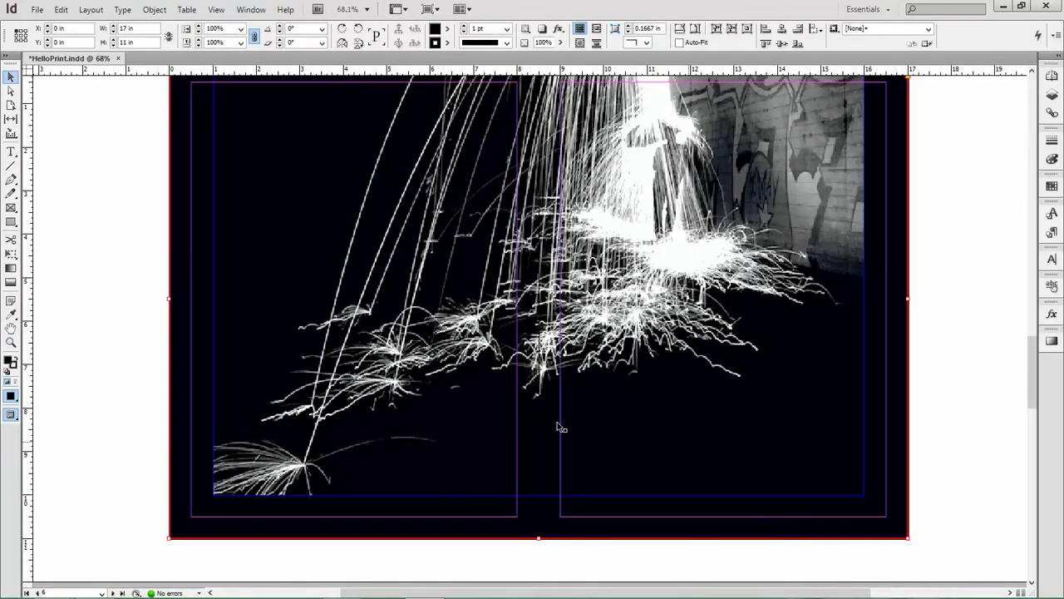
{"action": "left_click", "coordinate": [11, 315]}
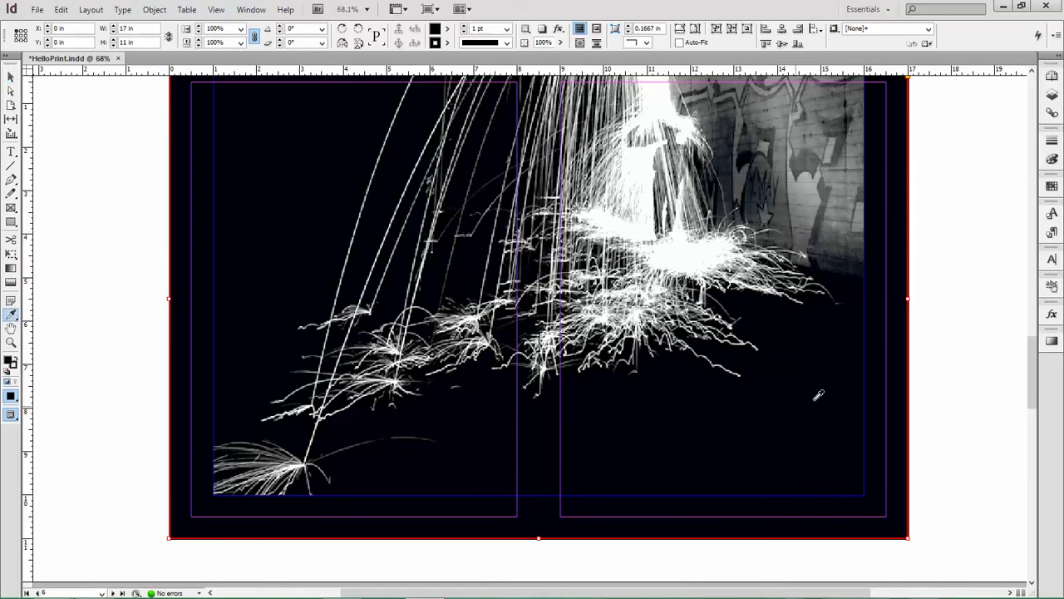
{"action": "left_click", "coordinate": [859, 370]}
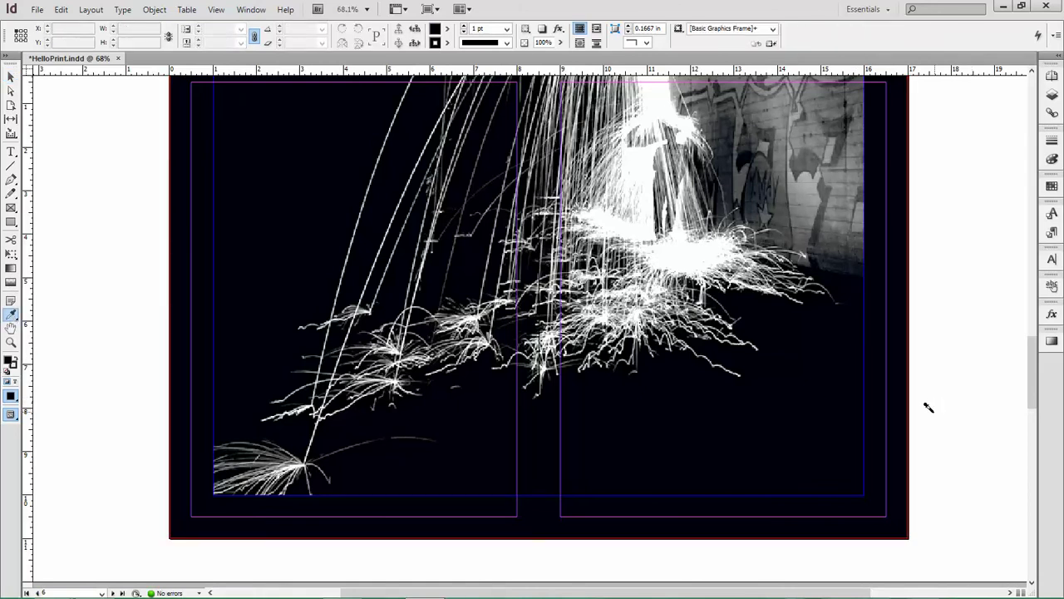
Inspect the color match between the sparks photo's edge and its background up close, and return to the flower spread on pages 4-5
{"action": "key", "text": "z"}
{"action": "left_click_drag", "start_coordinate": [846, 349], "coordinate": [886, 390]}
{"action": "left_click", "coordinate": [541, 387], "text": "alt"}
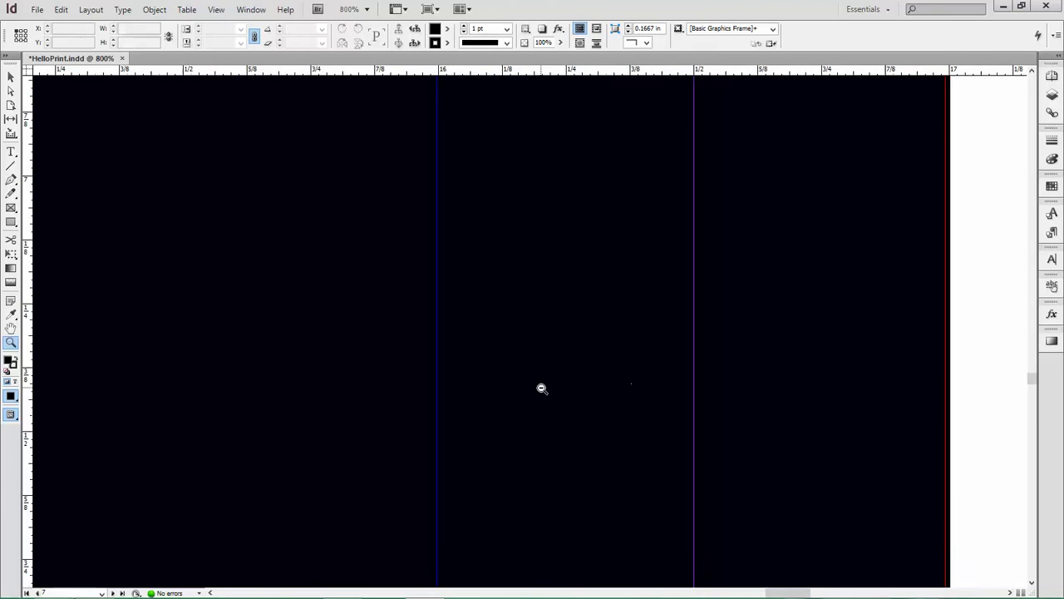
{"action": "left_click", "coordinate": [538, 389], "text": "alt"}
{"action": "left_click", "coordinate": [368, 347], "text": "alt"}
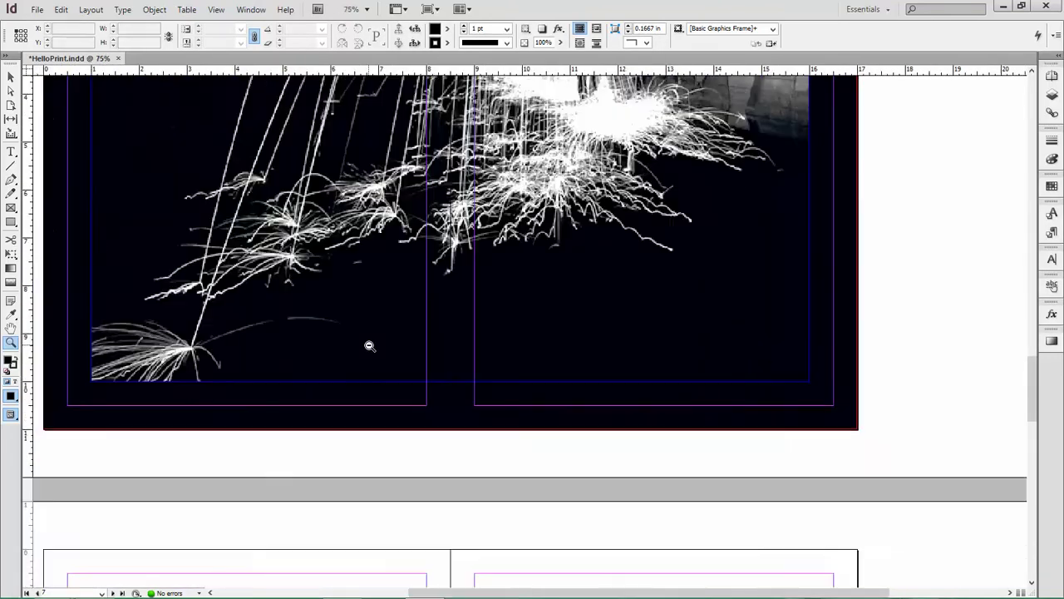
{"action": "scroll", "coordinate": [368, 347], "scroll_direction": "up", "scroll_amount": 10}
{"action": "scroll", "coordinate": [413, 349], "scroll_direction": "up", "scroll_amount": 5}
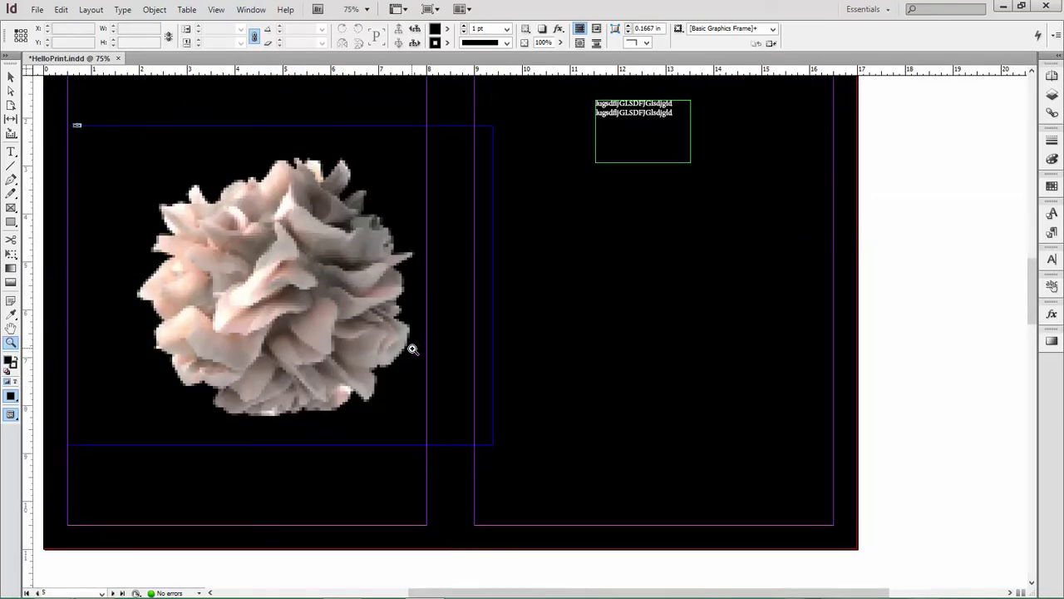
Save the document and start exporting it in Adobe PDF (Print) format
{"action": "left_click", "coordinate": [38, 10]}
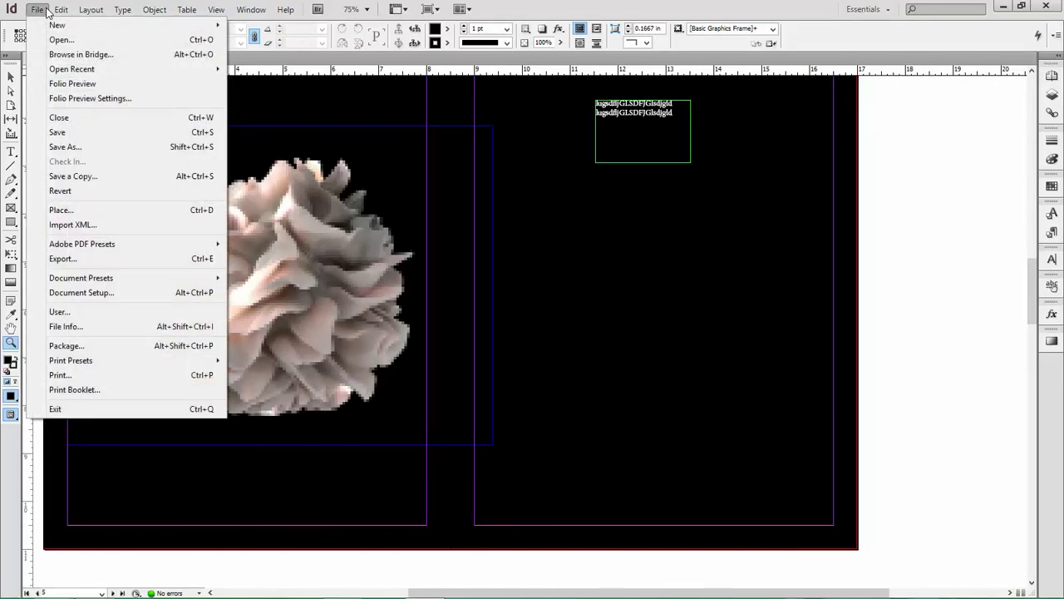
{"action": "left_click", "coordinate": [890, 216]}
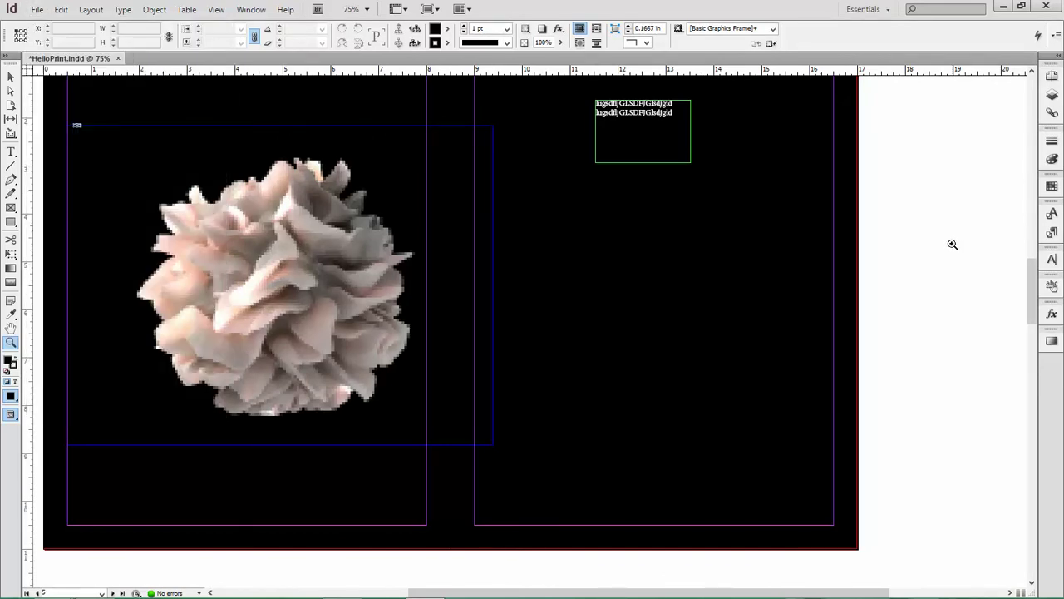
{"action": "left_click", "coordinate": [38, 12]}
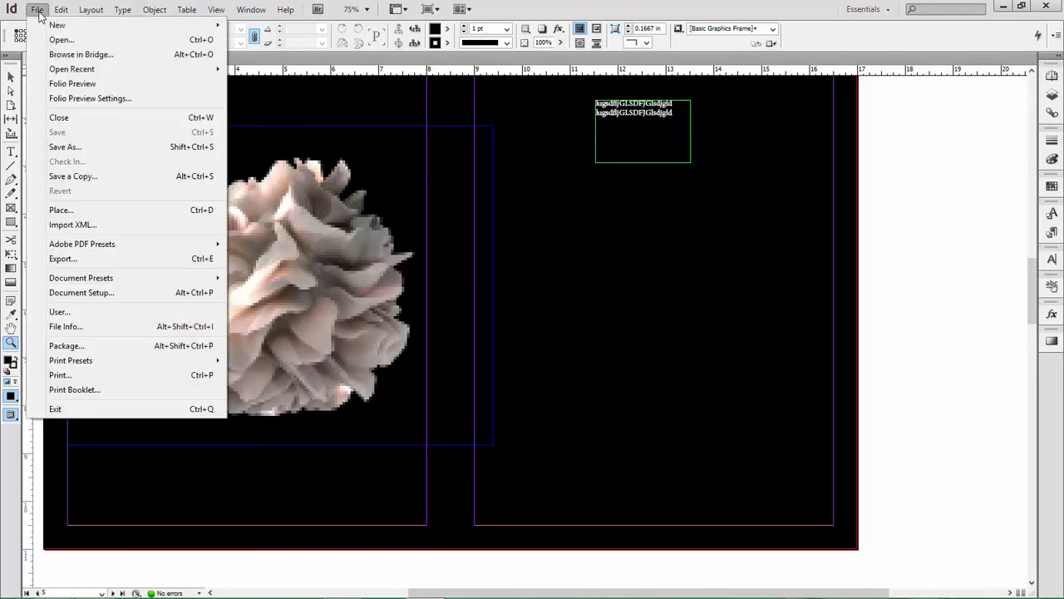
{"action": "left_click", "coordinate": [75, 258]}
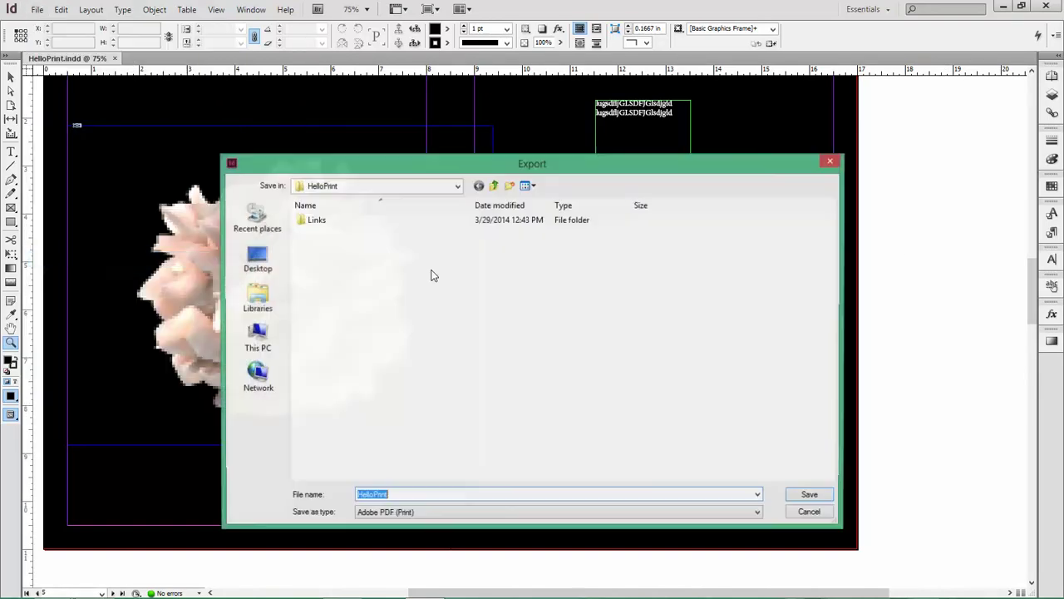
{"action": "left_click_drag", "start_coordinate": [495, 170], "coordinate": [488, 149]}
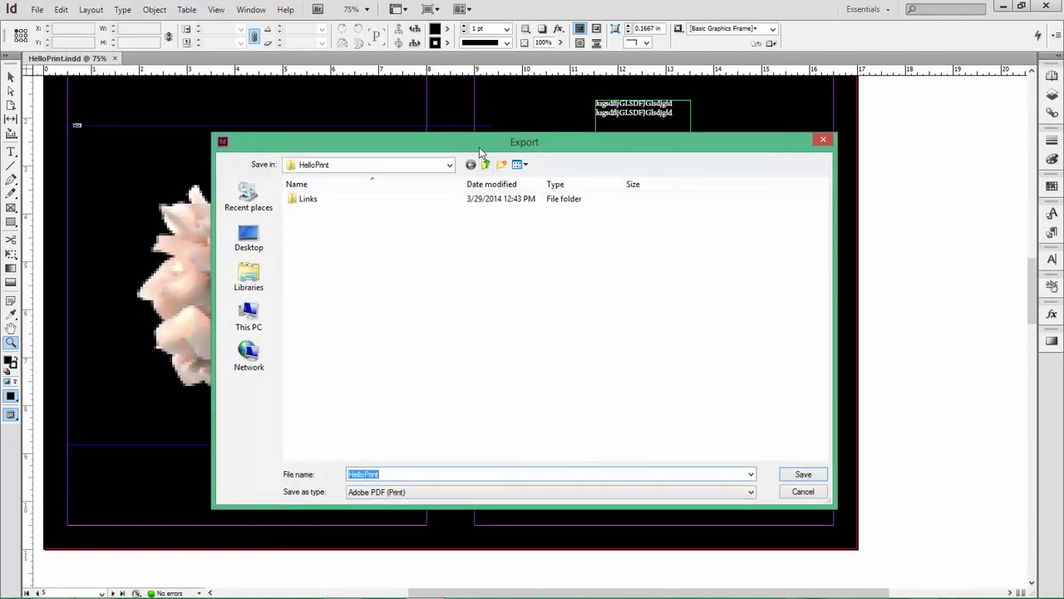
{"action": "left_click", "coordinate": [405, 491]}
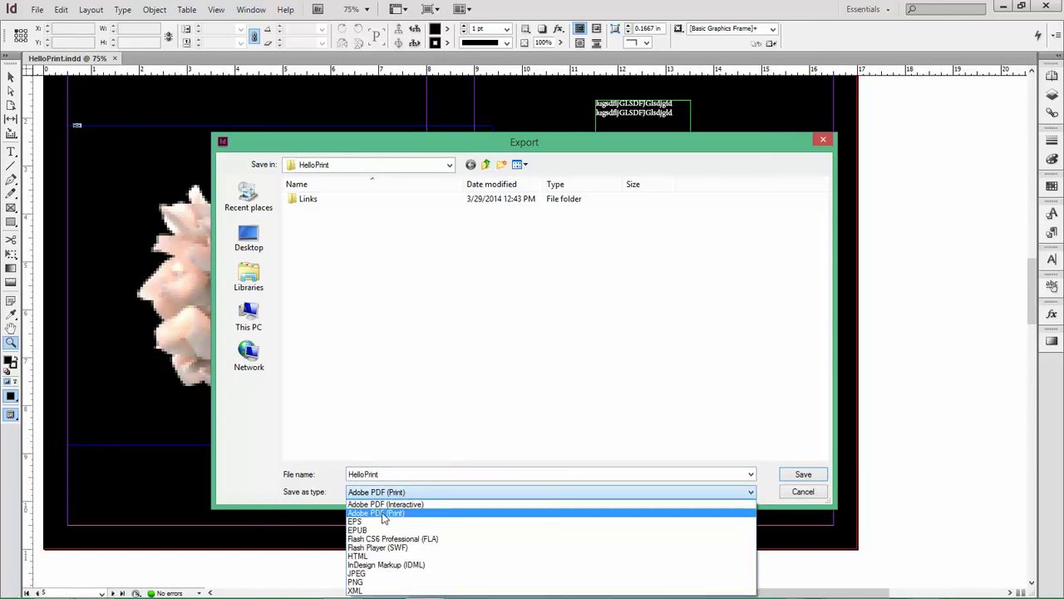
{"action": "left_click", "coordinate": [391, 491]}
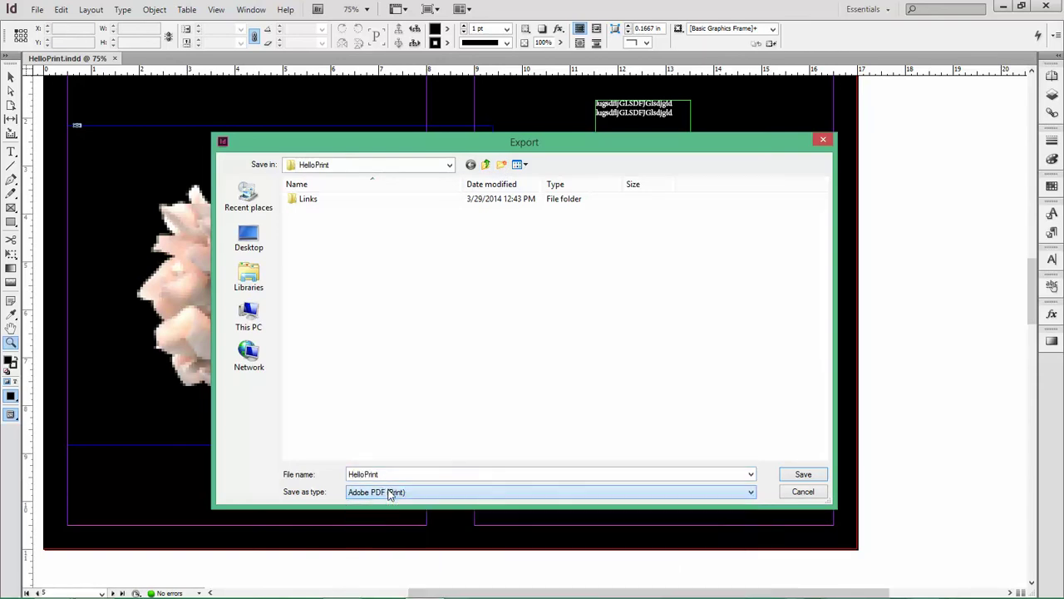
Name the exported file HelloPrintPresentation and create a PrintPDF folder inside HelloPrint as its destination
{"action": "left_click", "coordinate": [397, 474]}
{"action": "left_click", "coordinate": [404, 474]}
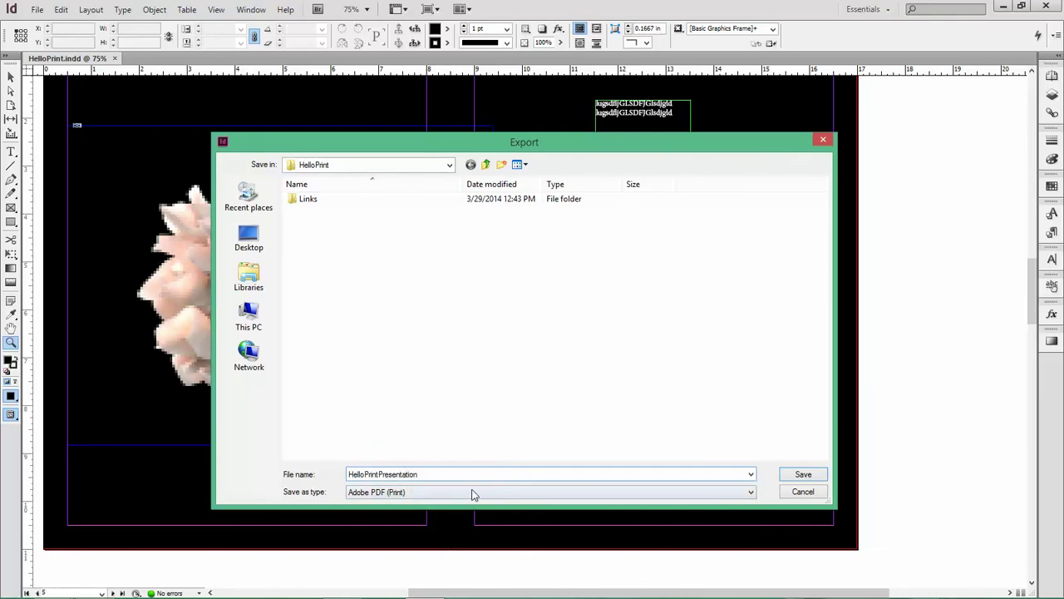
{"action": "left_click", "coordinate": [501, 164]}
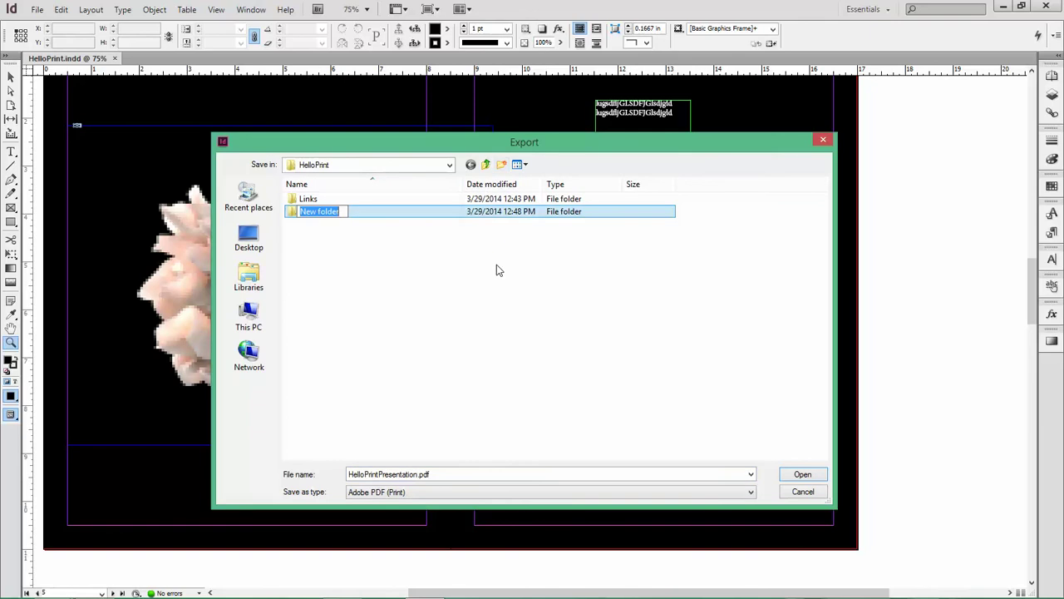
{"action": "type", "text": "PrintPDF"}
{"action": "double_click", "coordinate": [324, 215]}
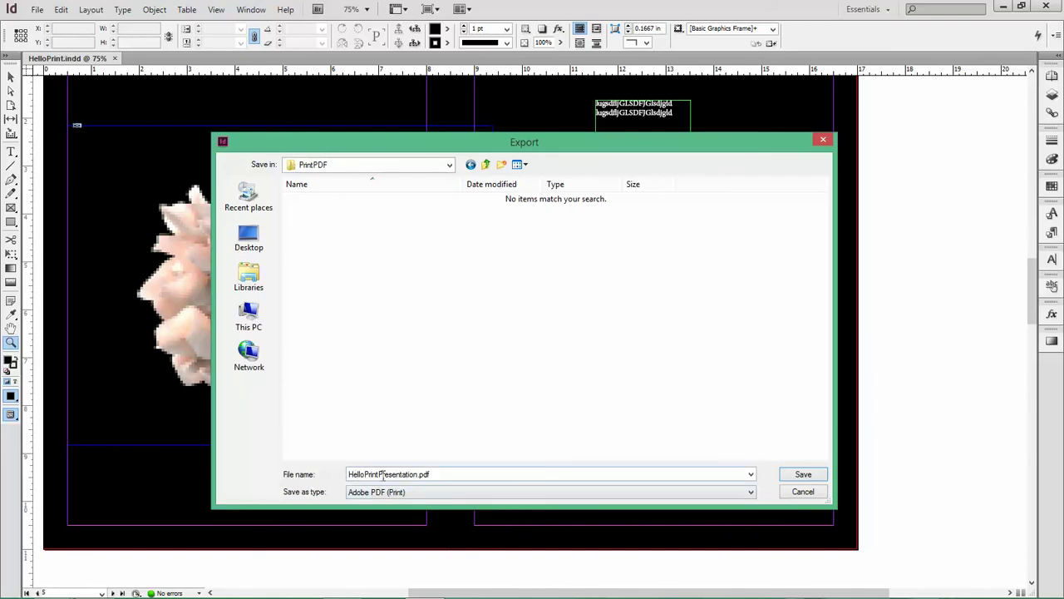
Confirm the file name and location, and set the PDF export to include all pages as spreads
{"action": "left_click", "coordinate": [802, 474]}
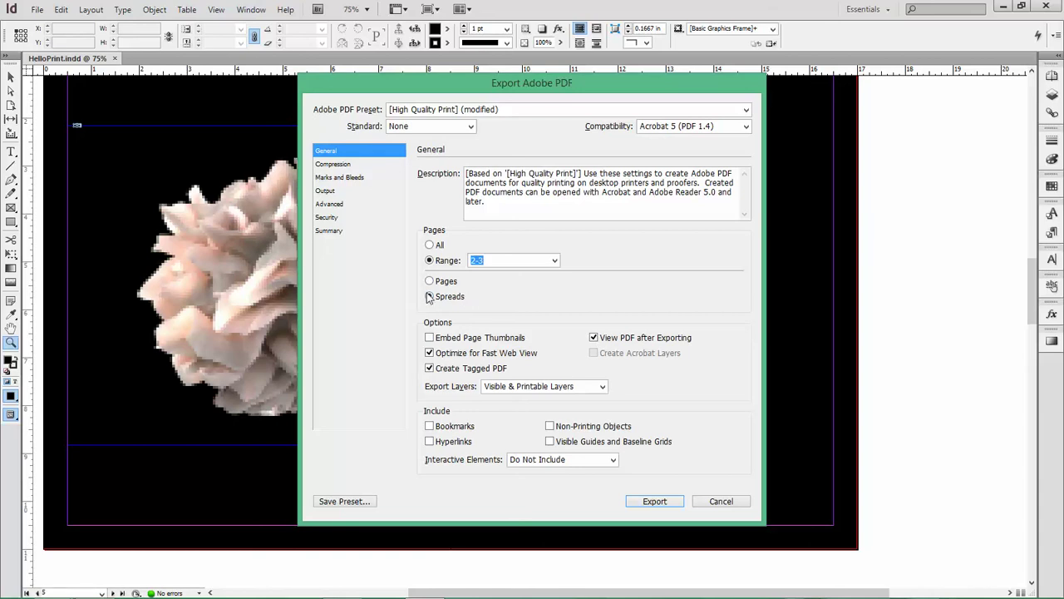
{"action": "left_click", "coordinate": [429, 244]}
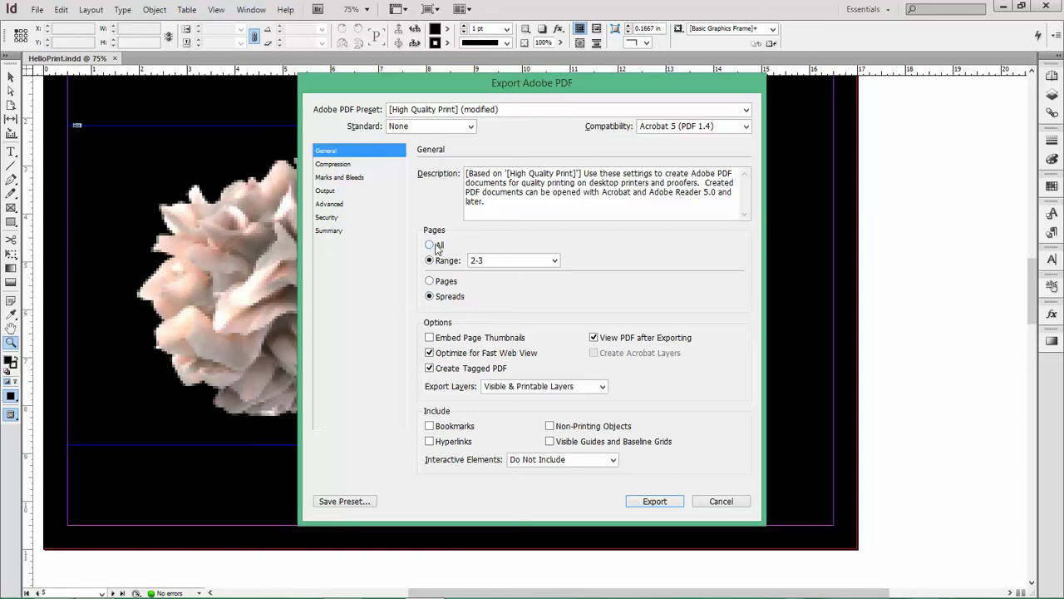